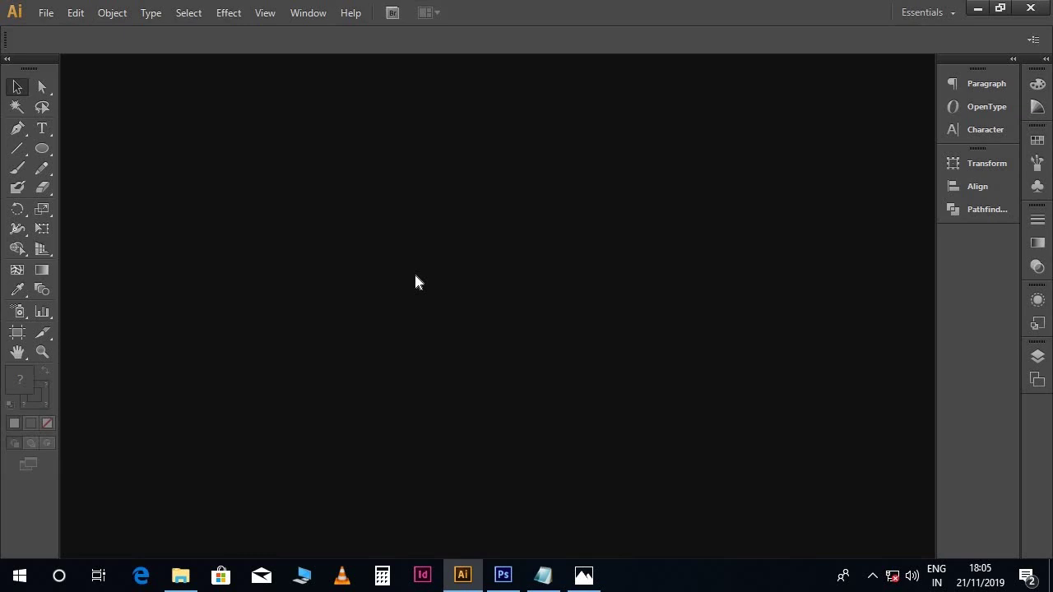
- Create a new A4 portrait document named 'Letterhead'
left_click(48, 22)
left_click(56, 32)
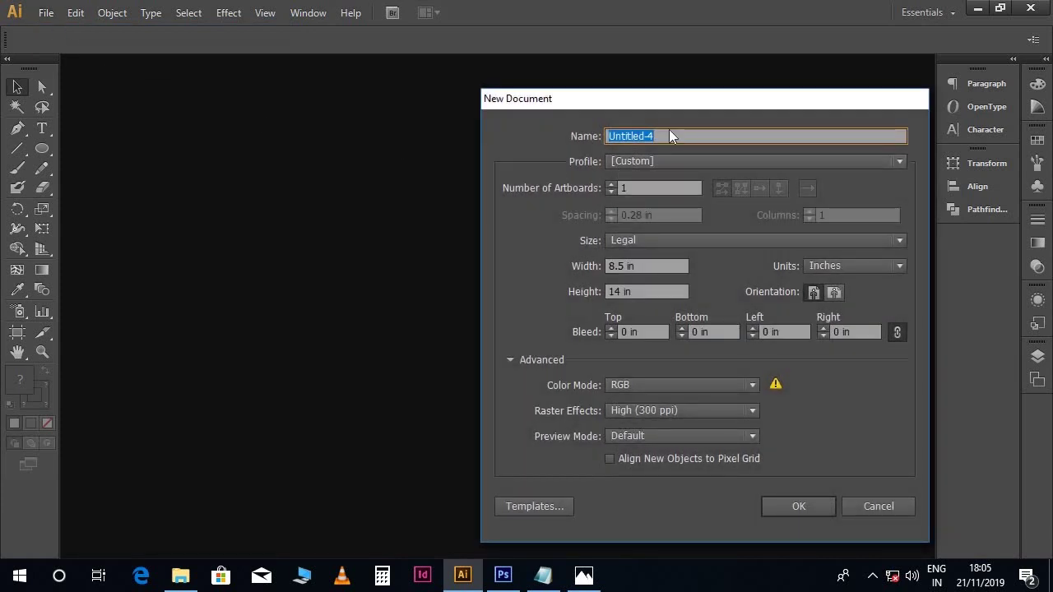
type("Lette")
type("rhead")
left_click(650, 240)
left_click(638, 333)
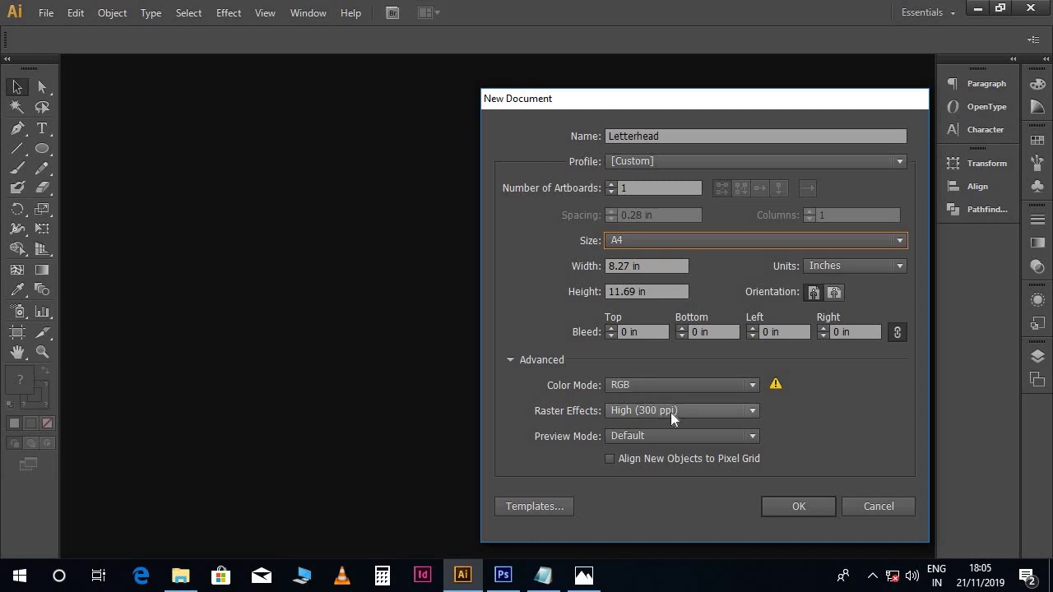
left_click(794, 506)
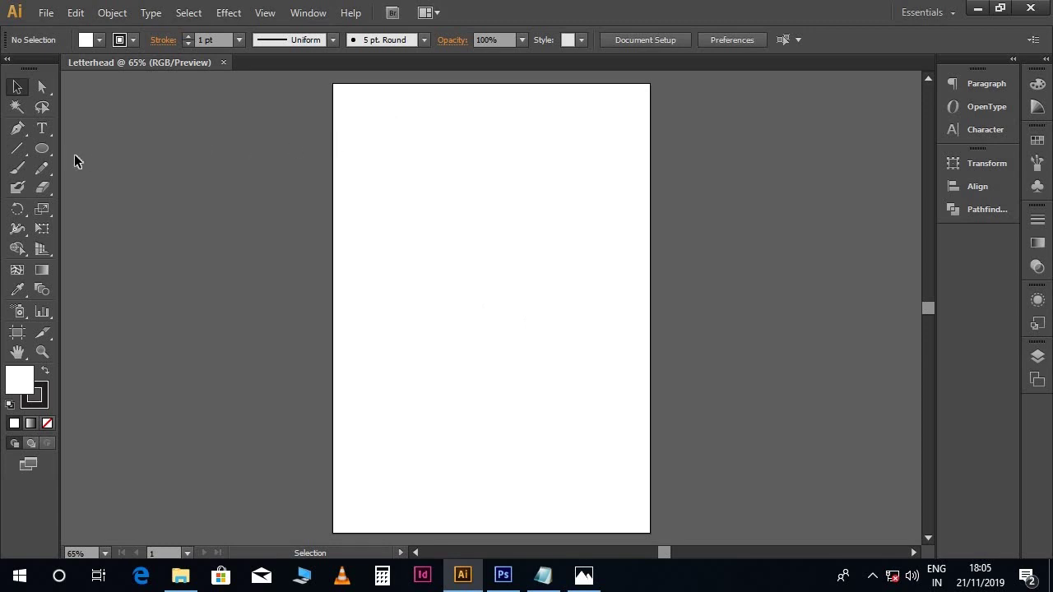
left_click(42, 148)
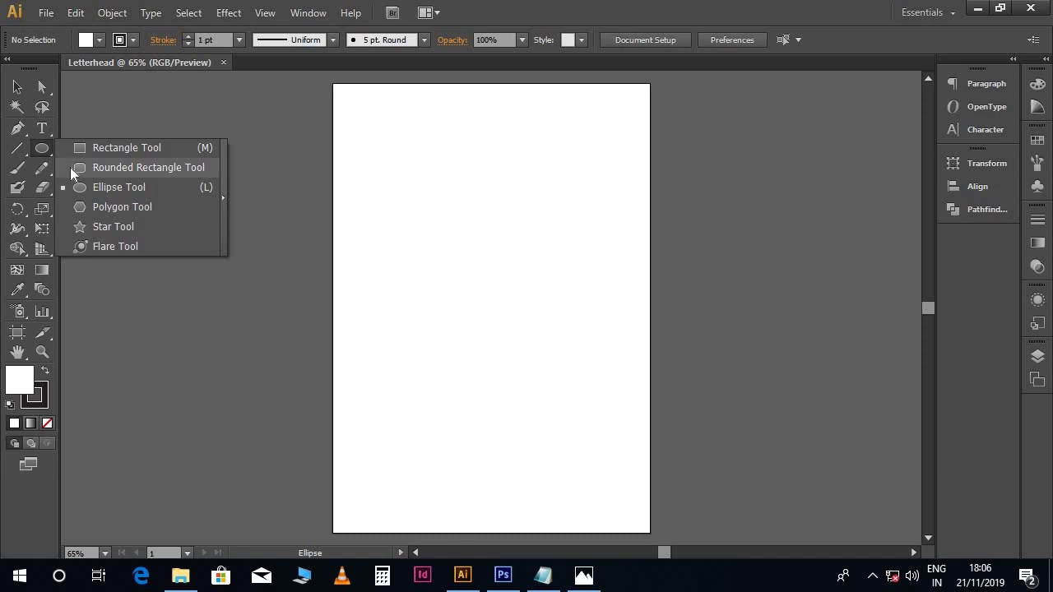
- Draw a rounded rectangle about 6.8 by 6.48 in from the page's top-left corner
left_click(76, 169)
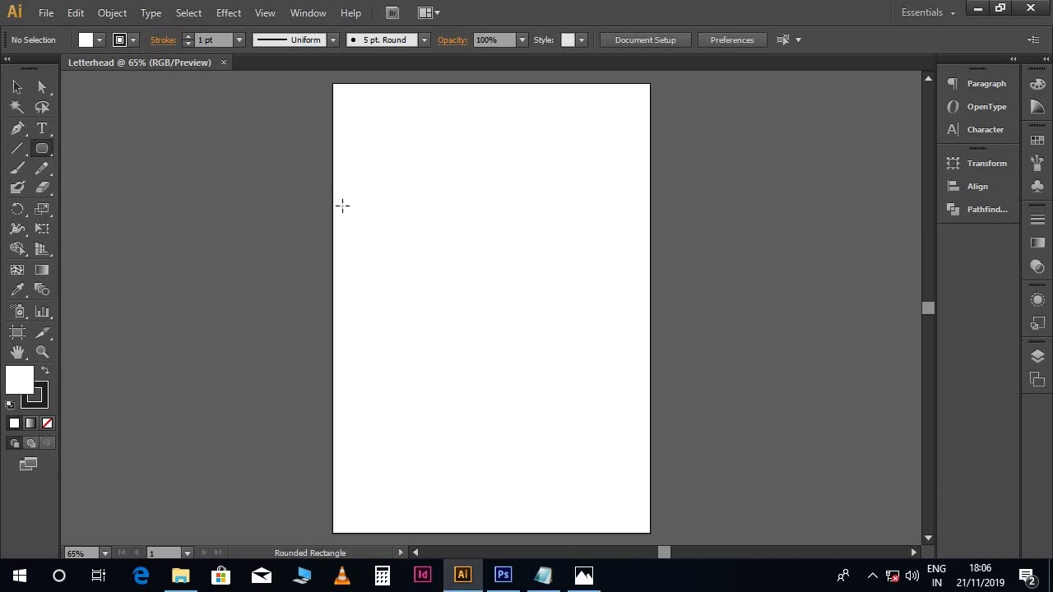
scroll(341, 205, "up", 1)
left_click_drag(332, 116, 506, 300)
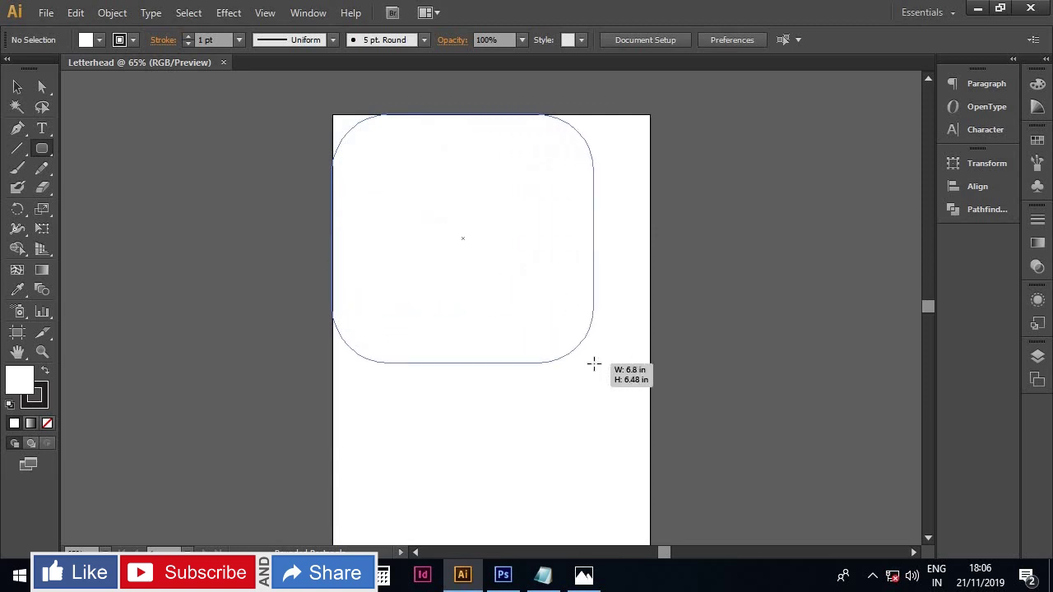
left_click_drag(506, 300, 593, 361)
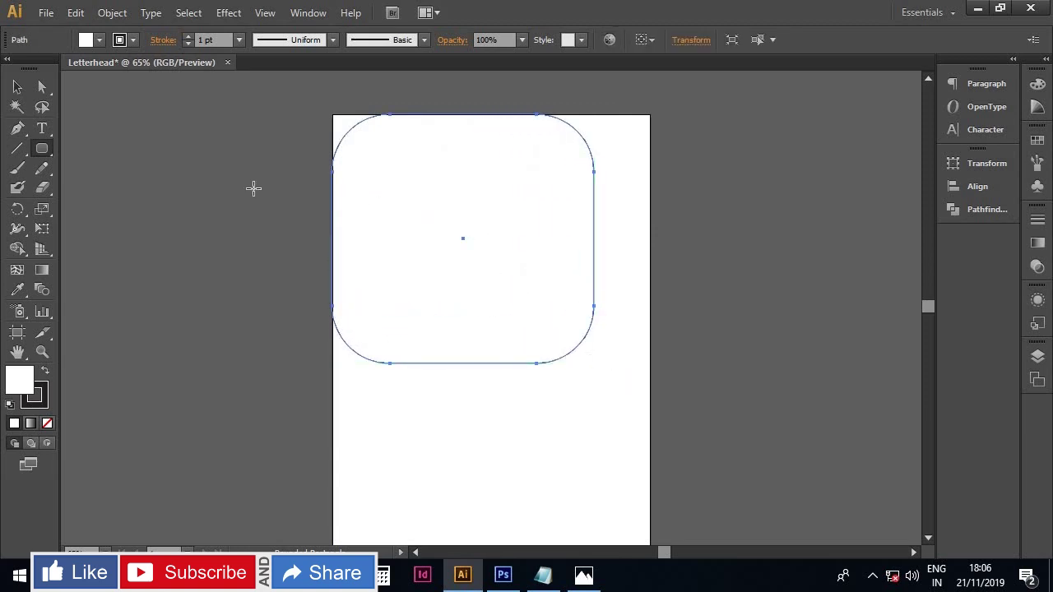
- Rotate the rounded rectangle 45° into a diamond and raise it so its bottom corner meets the page top
left_click(17, 87)
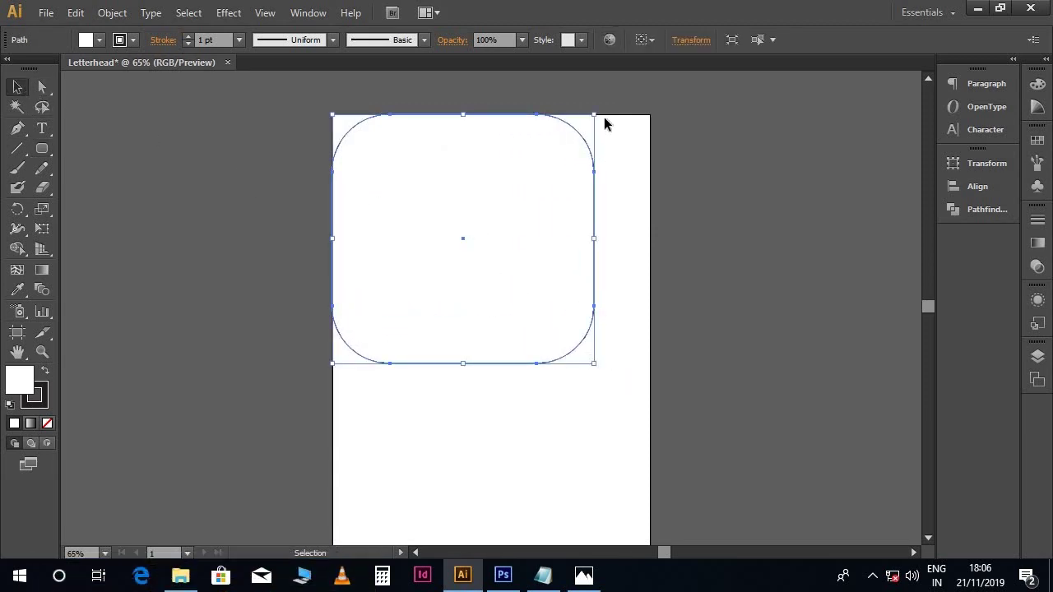
mouse_move(601, 110)
left_mouse_down()
mouse_move(634, 244)
mouse_move(598, 264)
left_mouse_up()
mouse_move(474, 330)
left_mouse_down()
mouse_move(439, 183)
mouse_move(422, 169)
mouse_move(451, 140)
mouse_move(403, 149)
left_mouse_up()
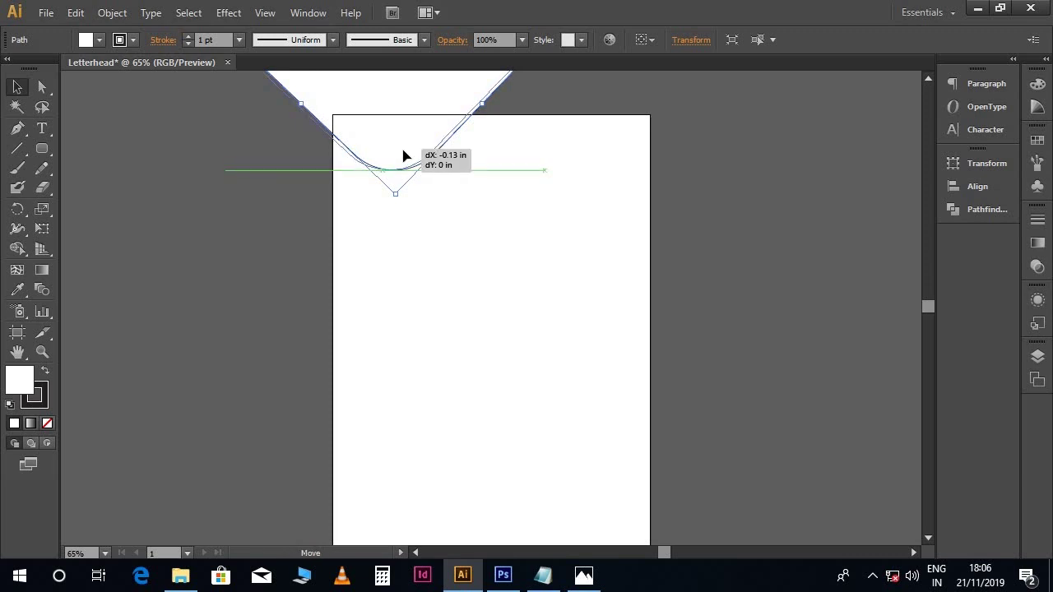
scroll(436, 189, "up", 1)
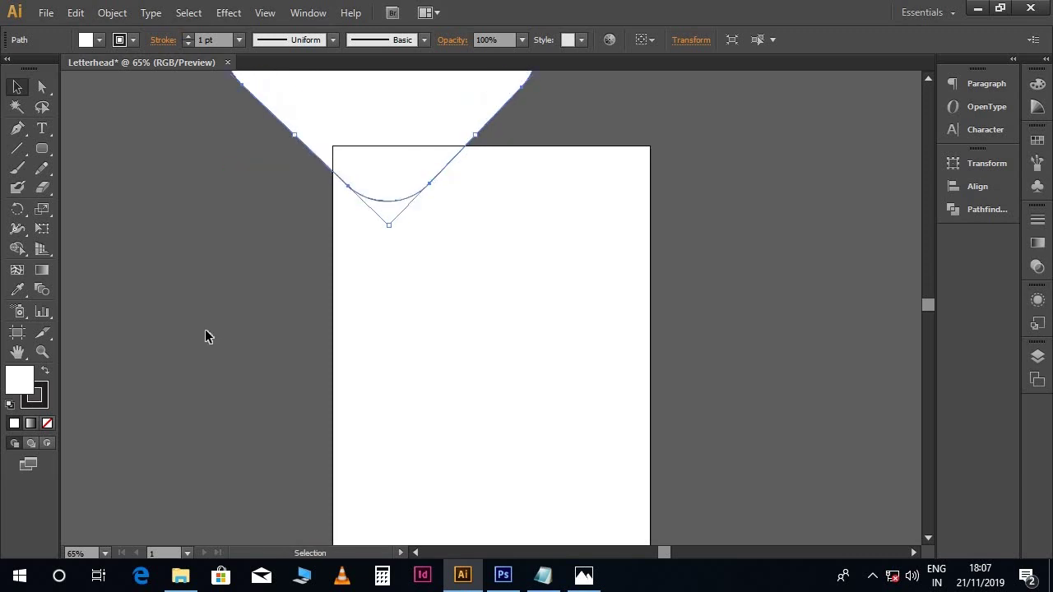
- Remove the diamond's stroke and fill it with navy #08233a
left_click(47, 412)
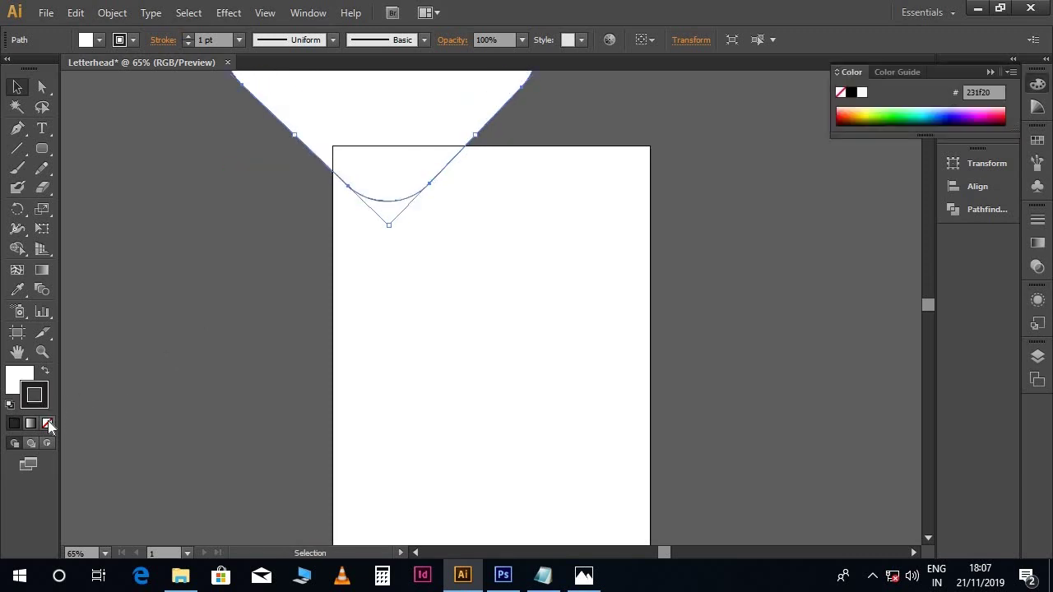
left_click(47, 422)
double_click(21, 376)
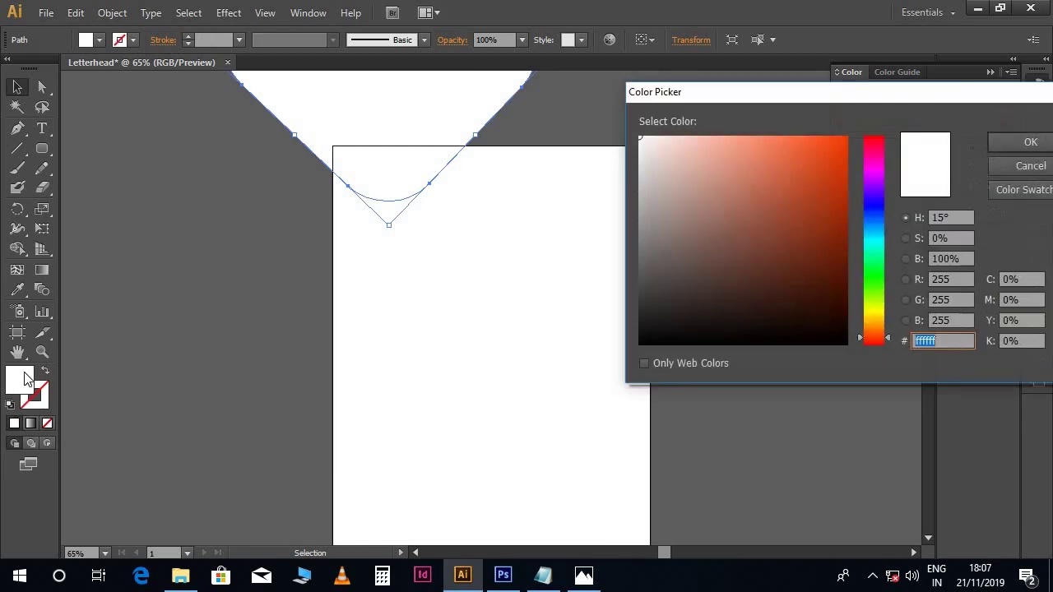
left_click(870, 223)
left_click(838, 283)
left_click(834, 288)
left_click(822, 296)
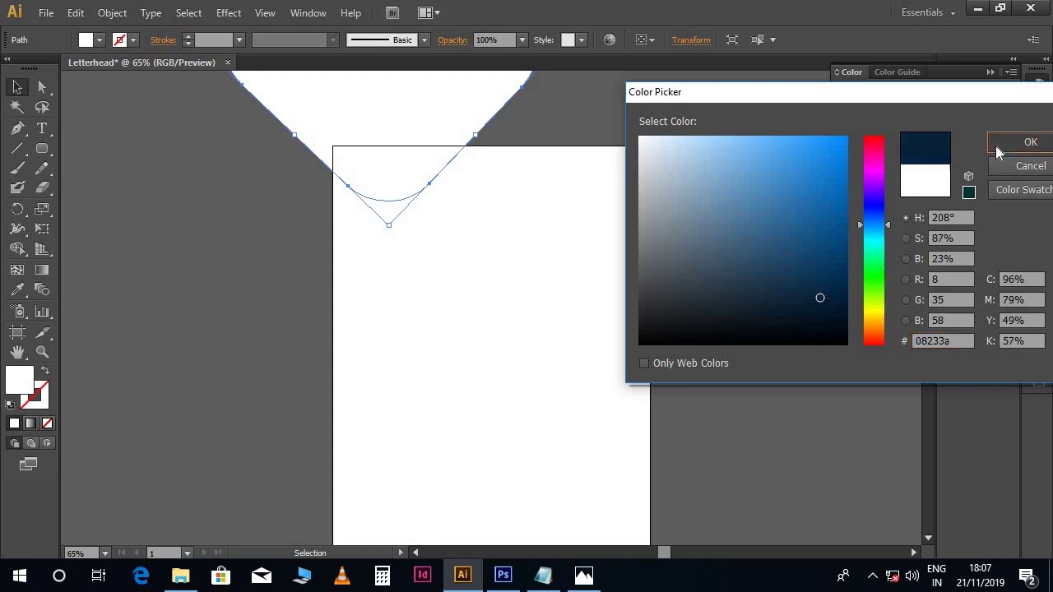
left_click(995, 145)
left_click(507, 200)
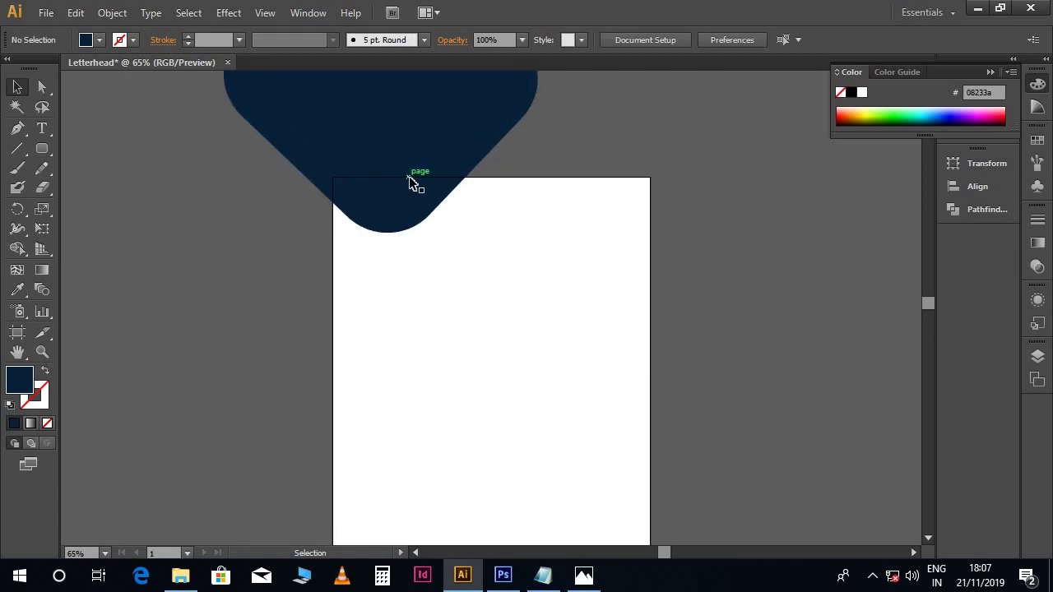
left_click(410, 179)
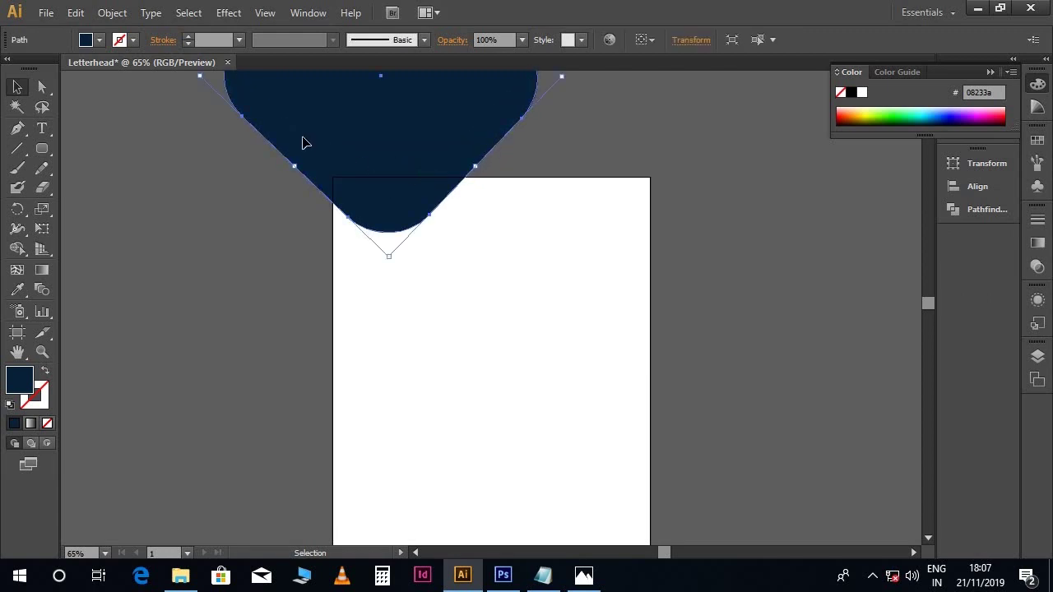
- Copy the navy diamond, paste it in front, and shift the copy slightly right and up
left_click(76, 13)
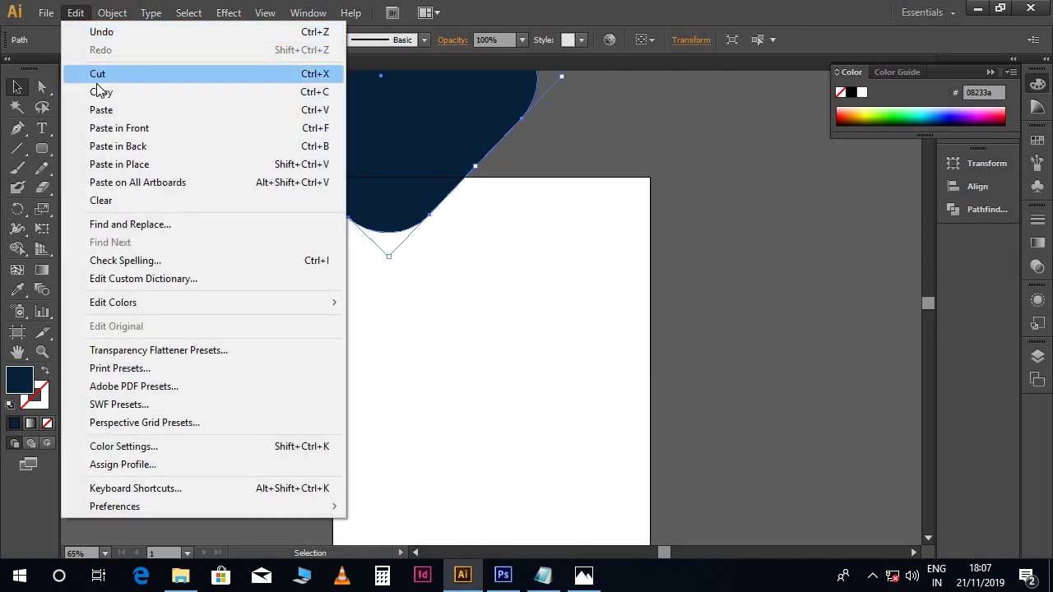
left_click(145, 93)
left_click(77, 14)
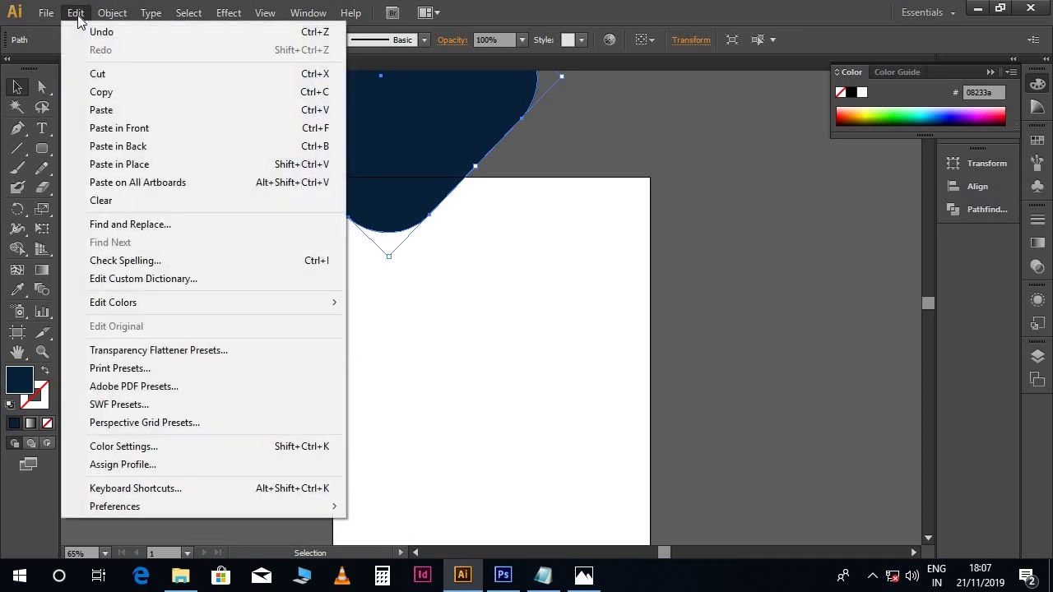
left_click(309, 130)
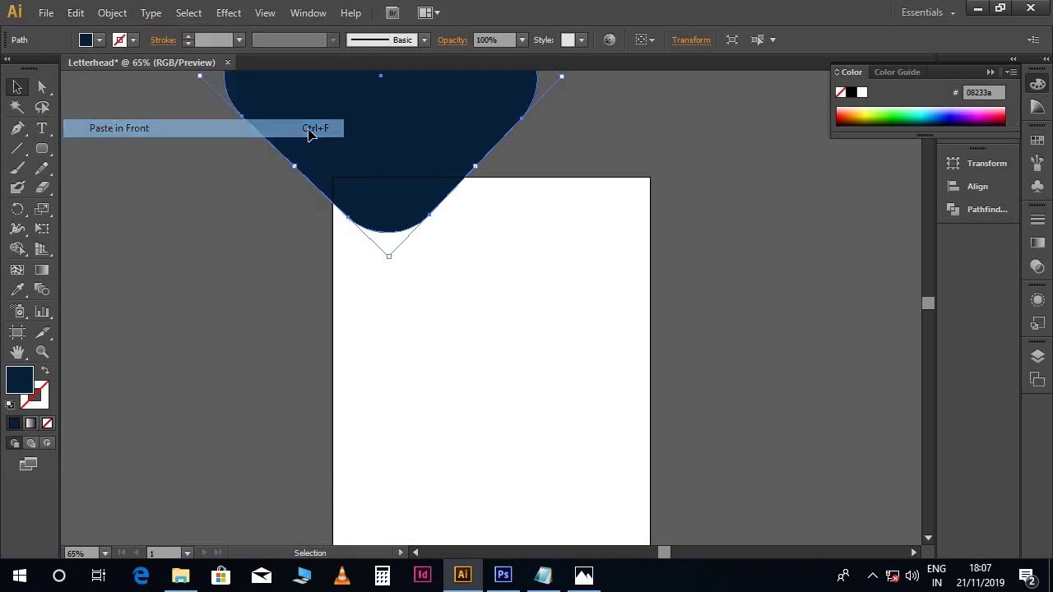
left_click_drag(402, 203, 421, 194)
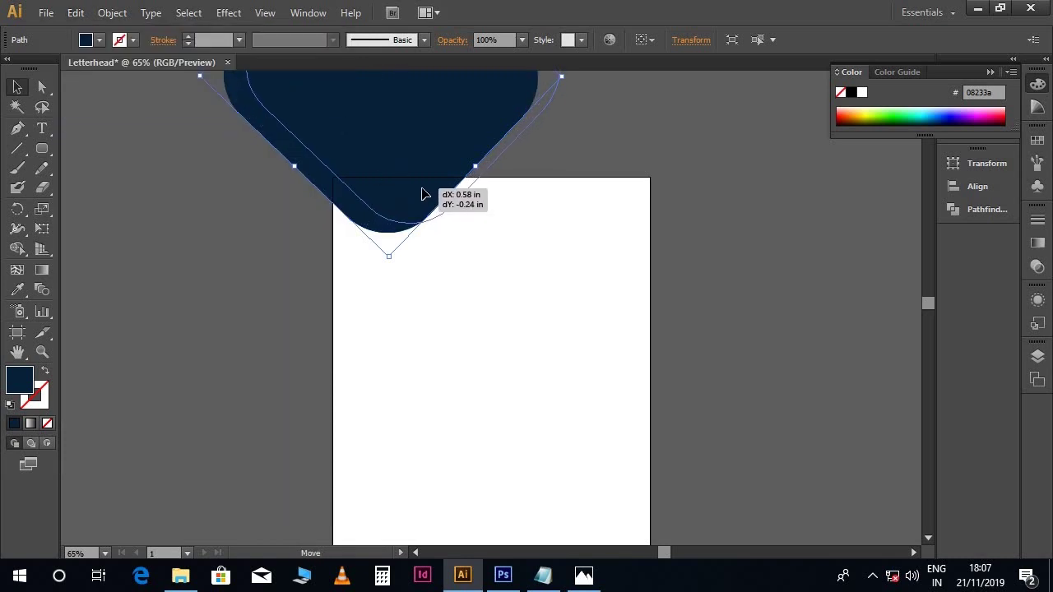
left_click_drag(421, 194, 436, 194)
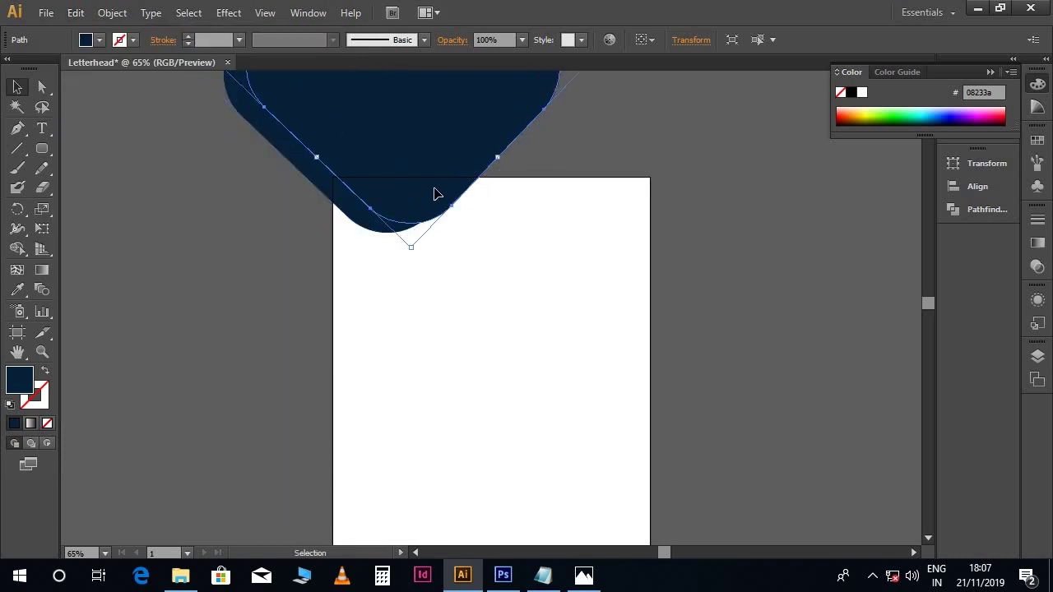
- Fill the copied diamond with orange-red #fc3b00
double_click(29, 389)
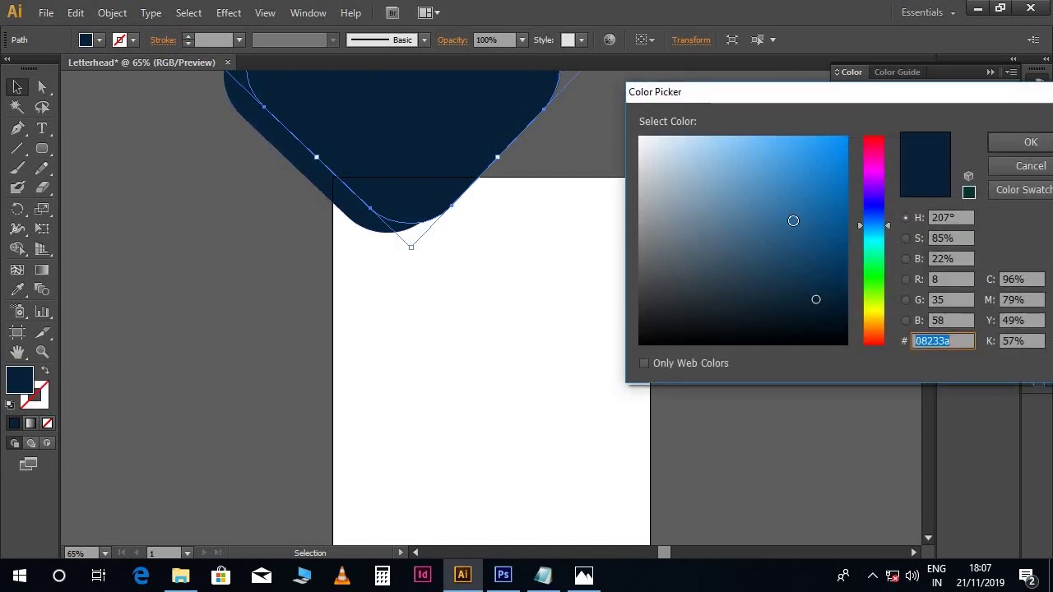
left_click_drag(869, 324, 877, 336)
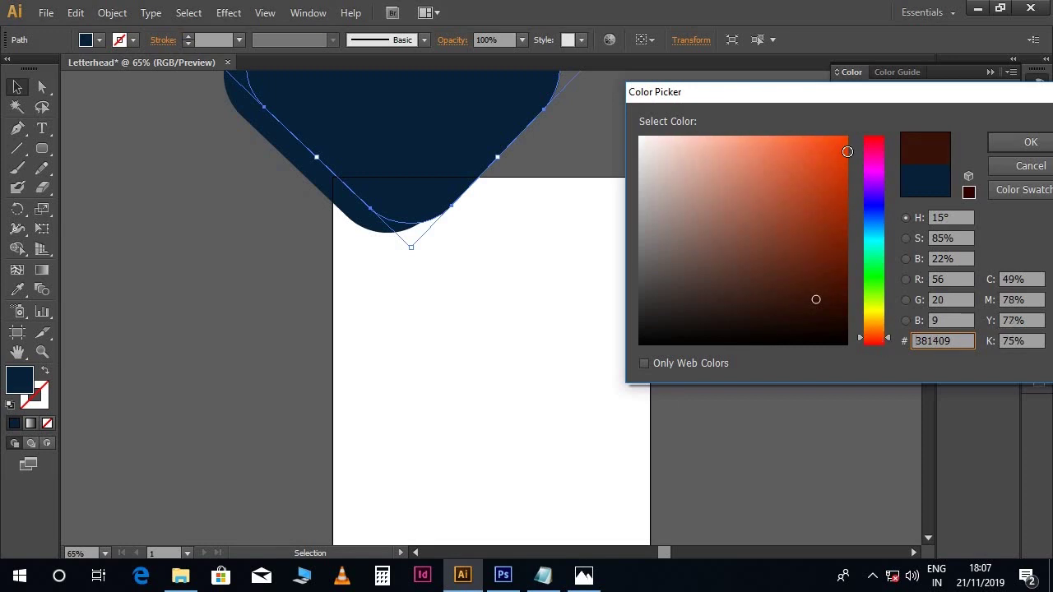
left_click_drag(846, 148, 854, 138)
left_click(995, 141)
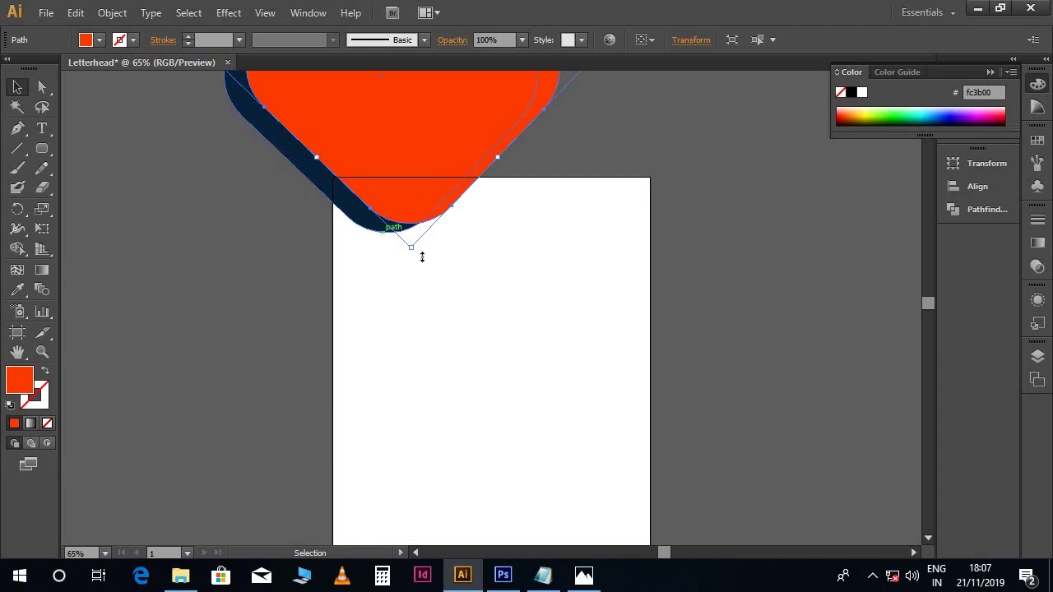
- In the Layers panel, move the navy path above the orange-red path in Layer 1
left_click(1033, 359)
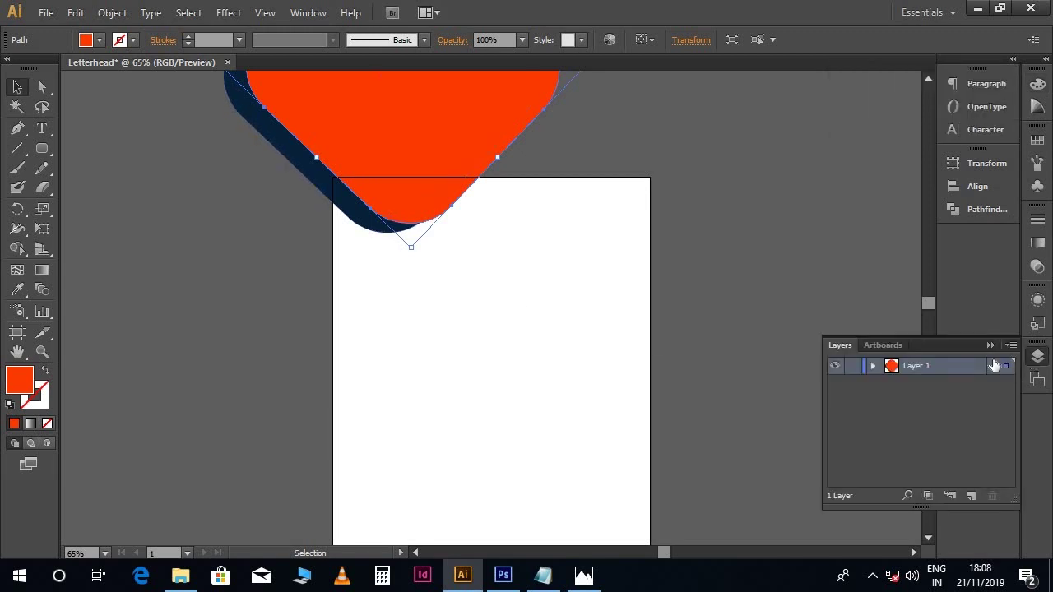
left_click(874, 367)
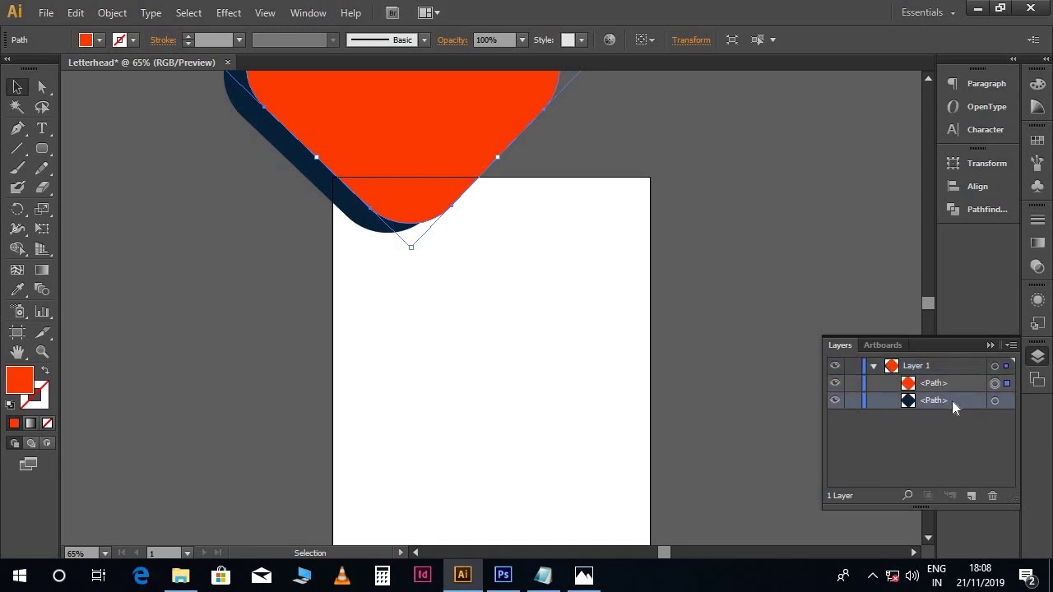
left_click_drag(952, 400, 956, 377)
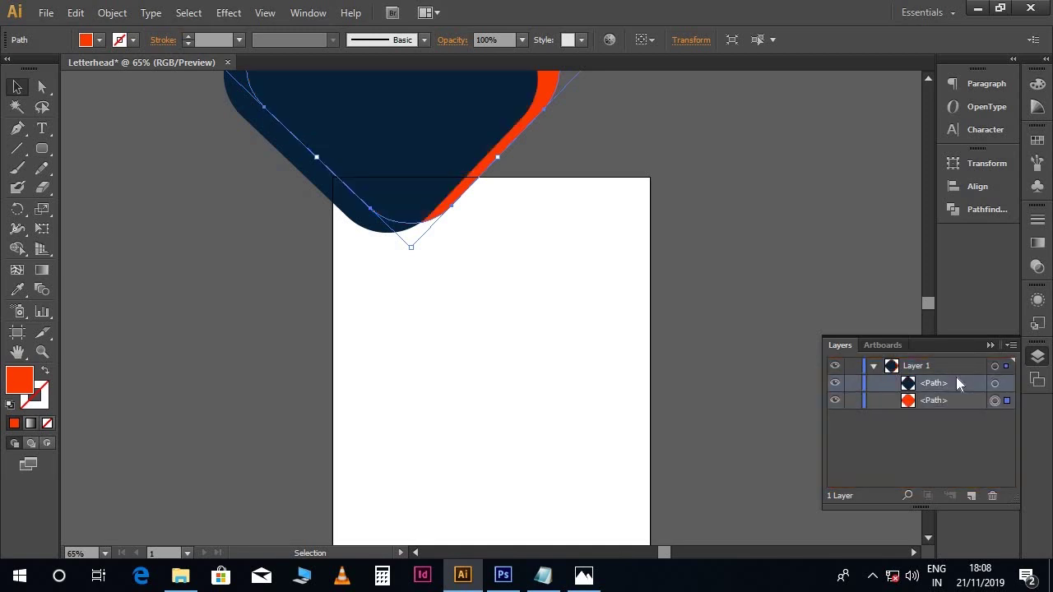
left_click(653, 287)
left_click(477, 185)
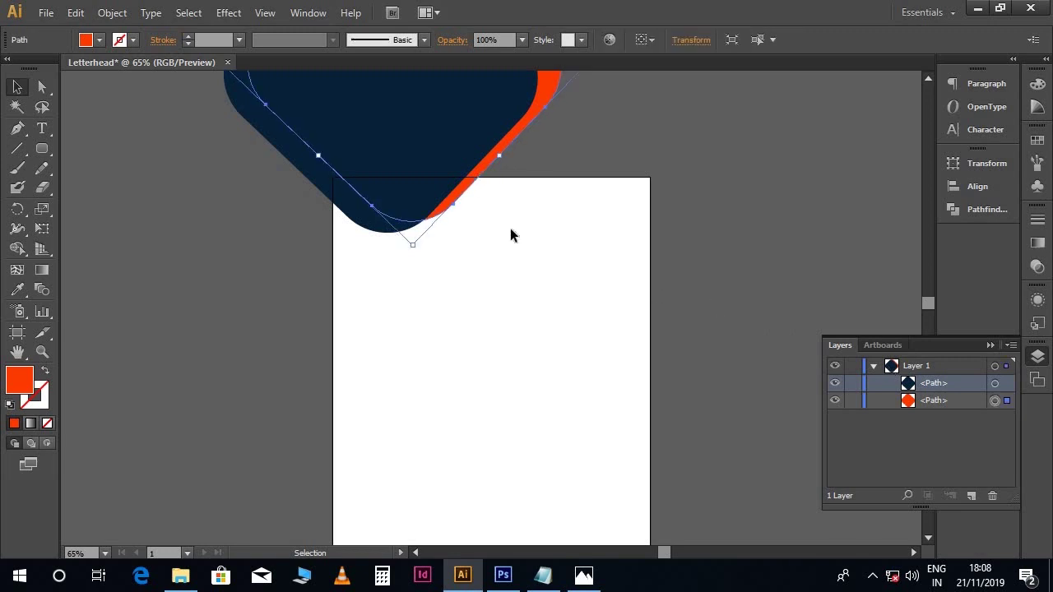
left_click(555, 259)
mouse_move(556, 254)
left_mouse_down()
mouse_move(505, 258)
mouse_move(519, 192)
left_mouse_up()
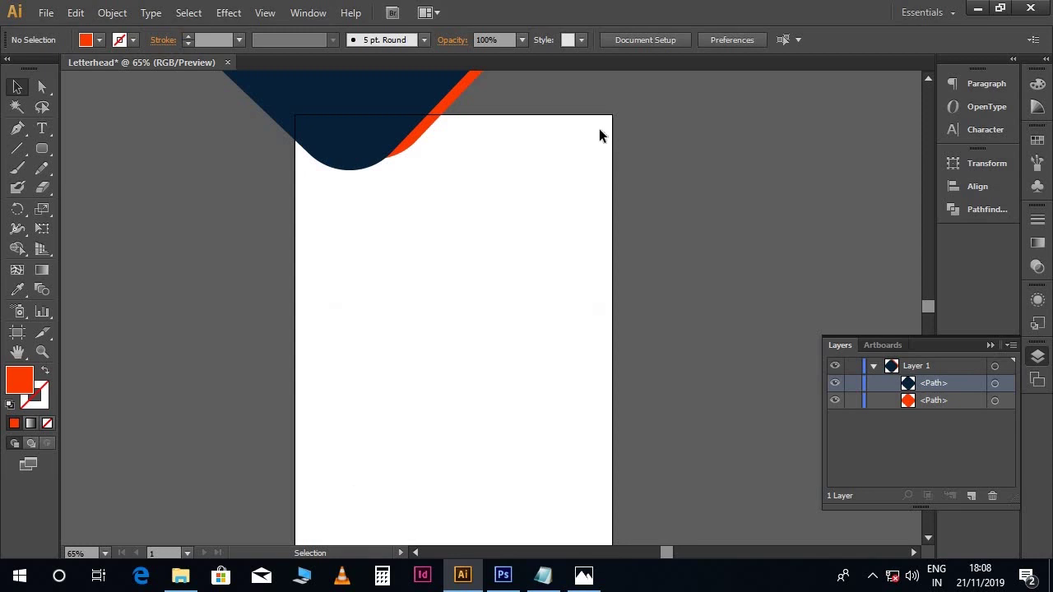
- Duplicate the orange-red square to the right past the page corner and tilt it slightly
scroll(505, 170, "up", 3)
left_click(463, 155)
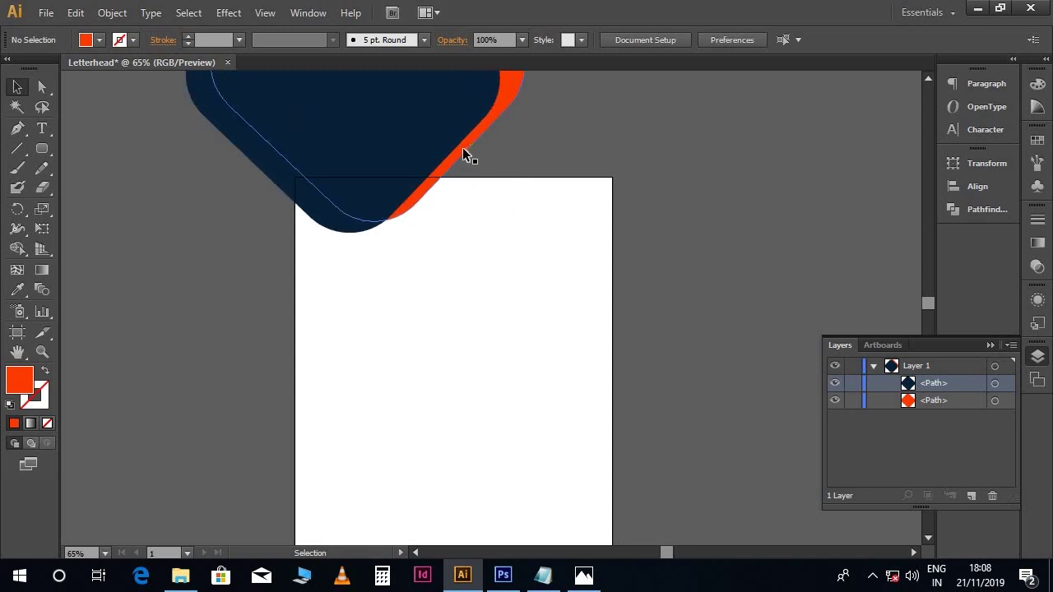
mouse_move(463, 156)
left_mouse_down()
mouse_move(833, 283)
mouse_move(783, 291)
mouse_move(784, 279)
mouse_move(770, 289)
left_mouse_up()
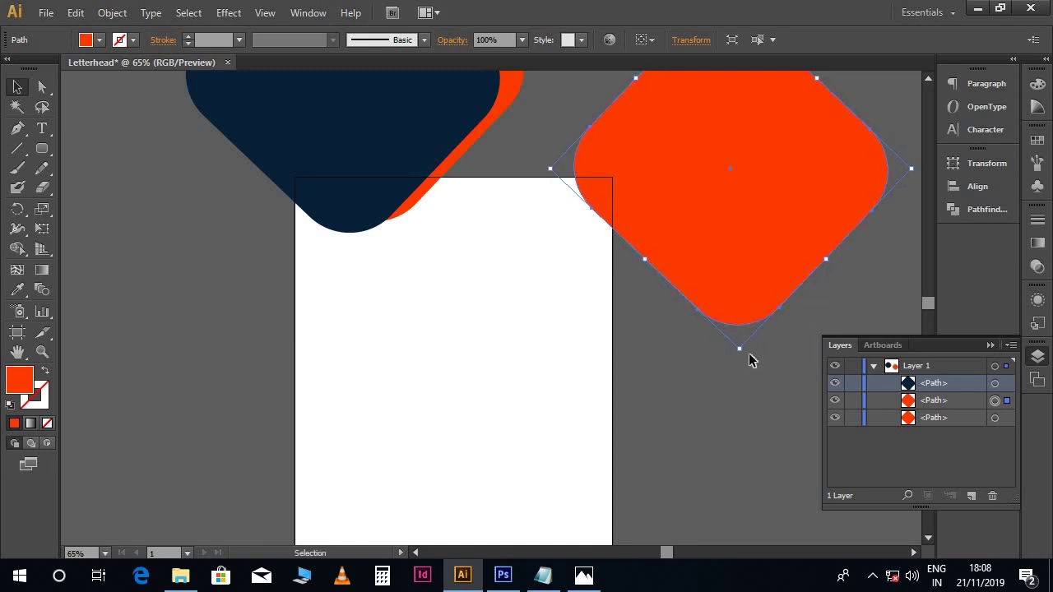
left_click_drag(745, 353, 764, 353)
left_click_drag(744, 306, 723, 321)
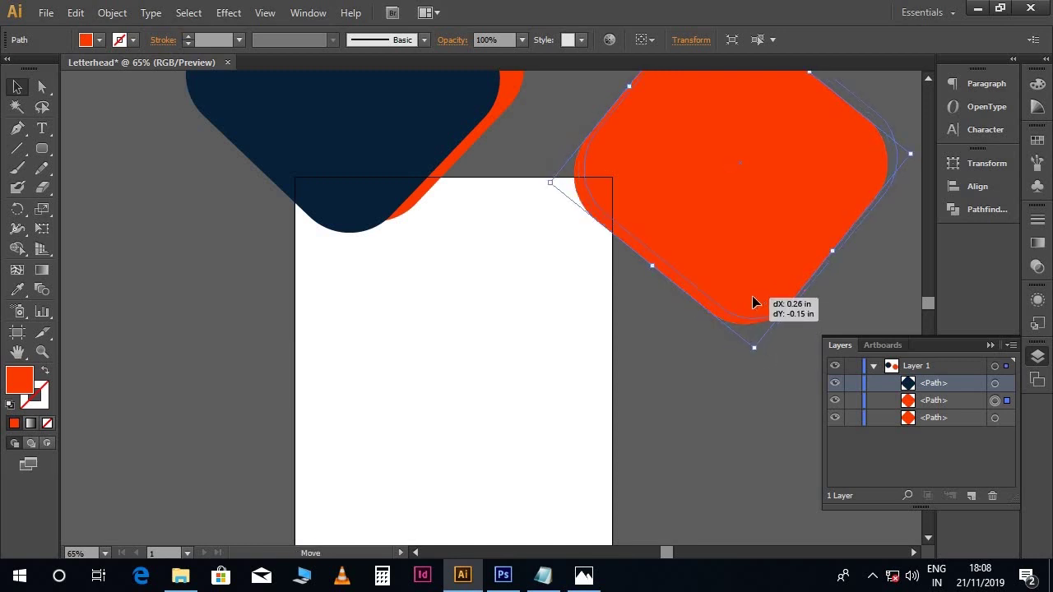
left_click(688, 341)
- Select the navy and both orange-red shapes and group them
scroll(411, 219, "down", 2)
scroll(411, 219, "down", 2)
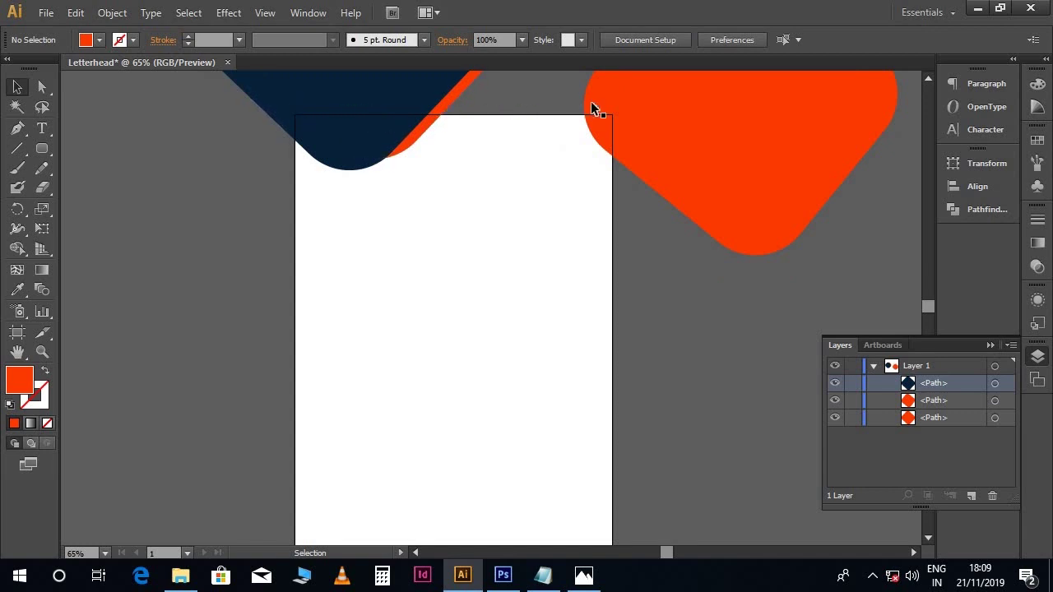
scroll(555, 150, "up", 2)
left_click_drag(676, 291, 395, 119)
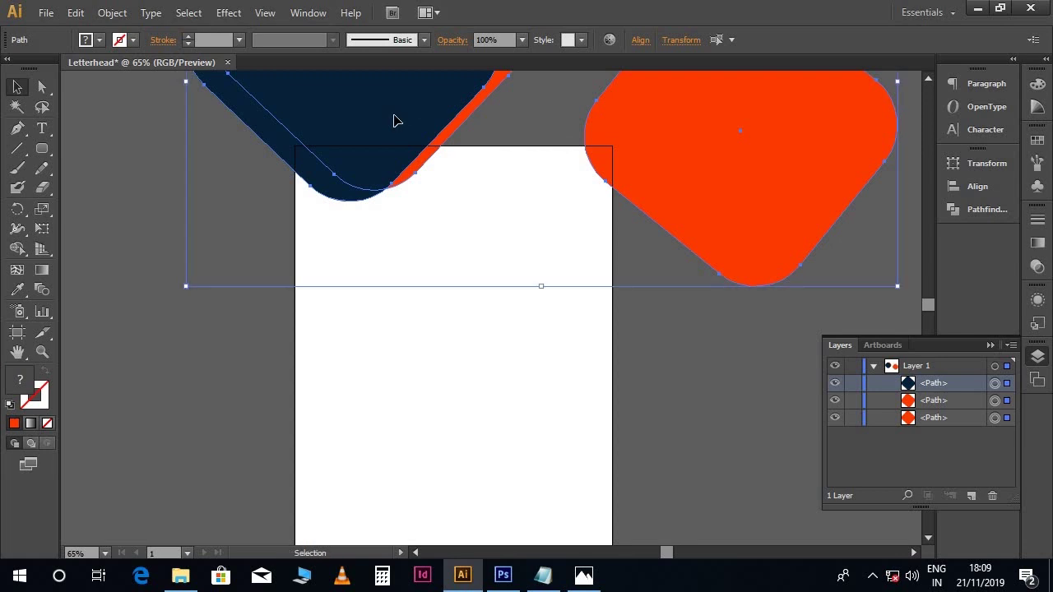
right_click(394, 121)
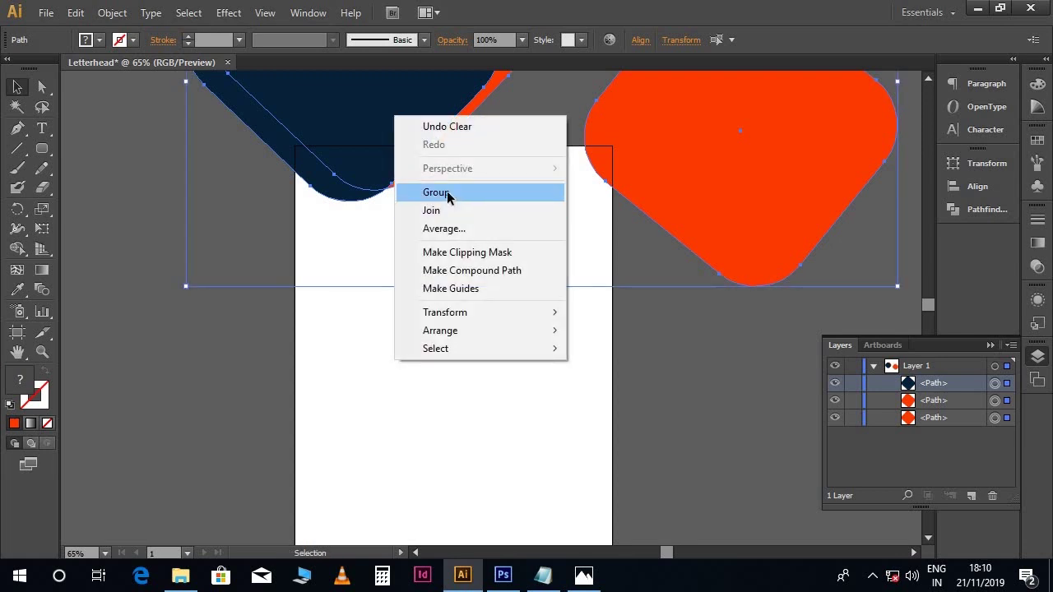
left_click(444, 191)
left_click(523, 336)
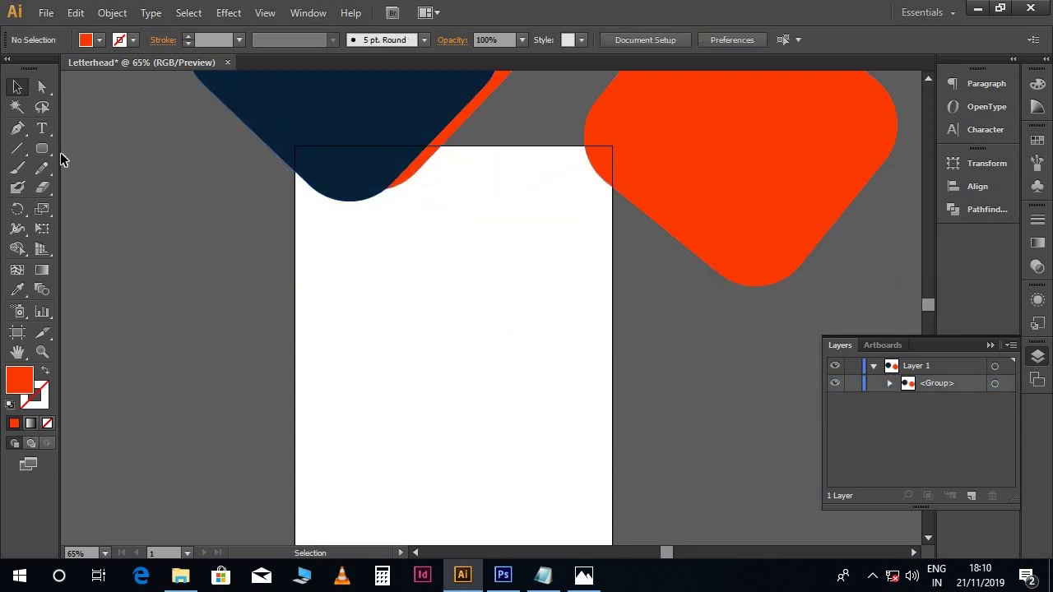
- Draw a rectangle across the page top and make a clipping mask with the header group
left_click_drag(49, 151, 98, 146)
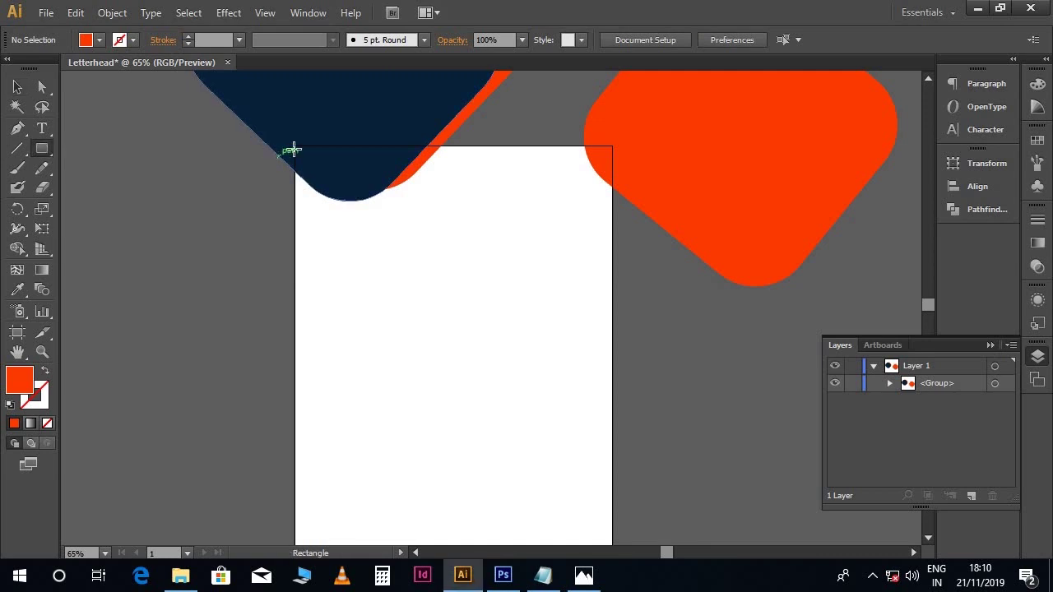
left_click_drag(296, 146, 611, 243)
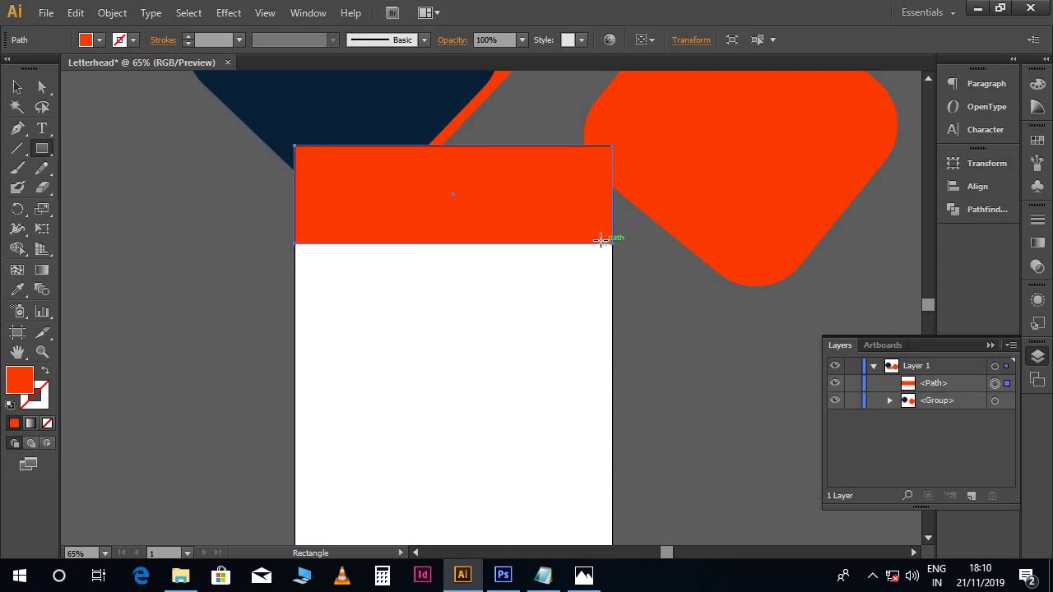
left_click(18, 86)
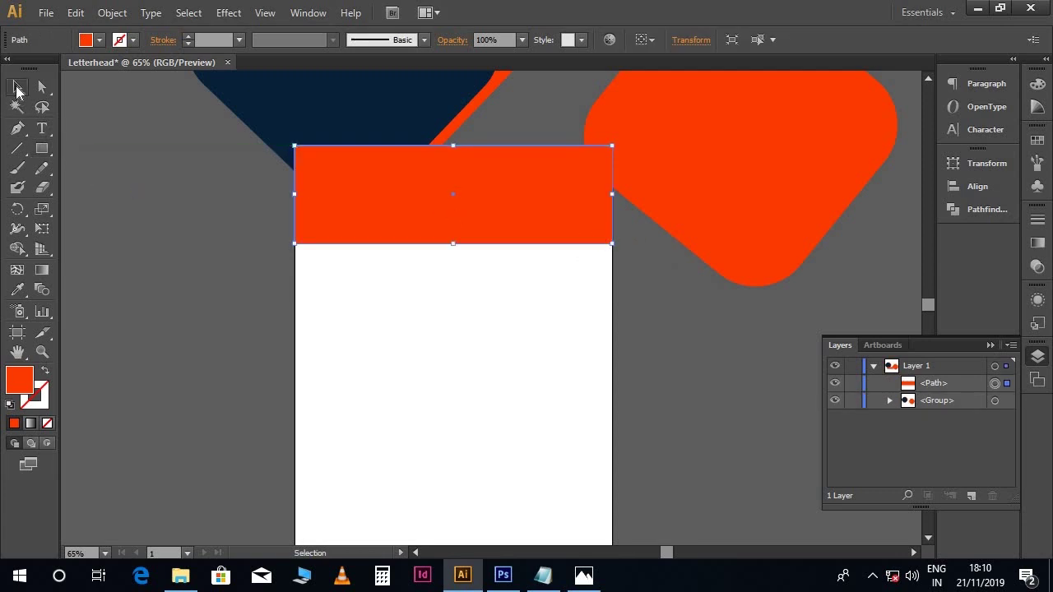
left_click(404, 110, "shift")
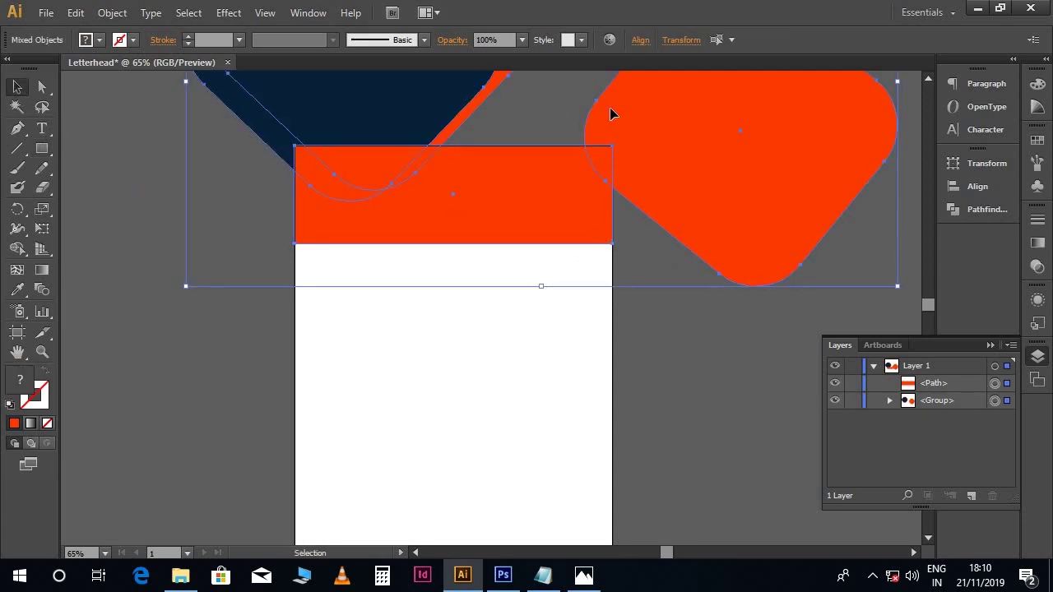
right_click(536, 175)
left_click(580, 265)
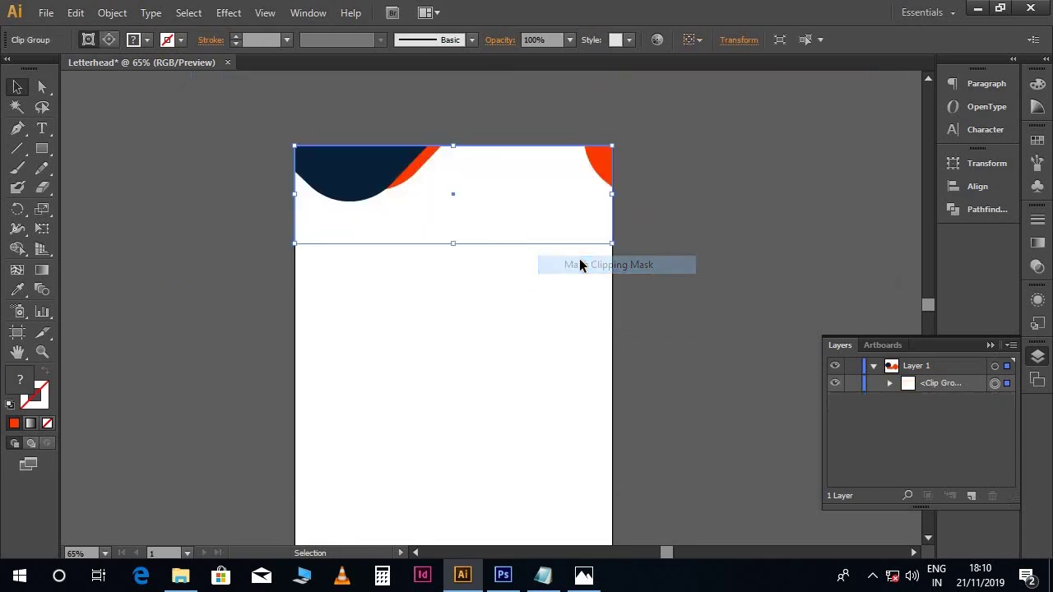
left_click(634, 272)
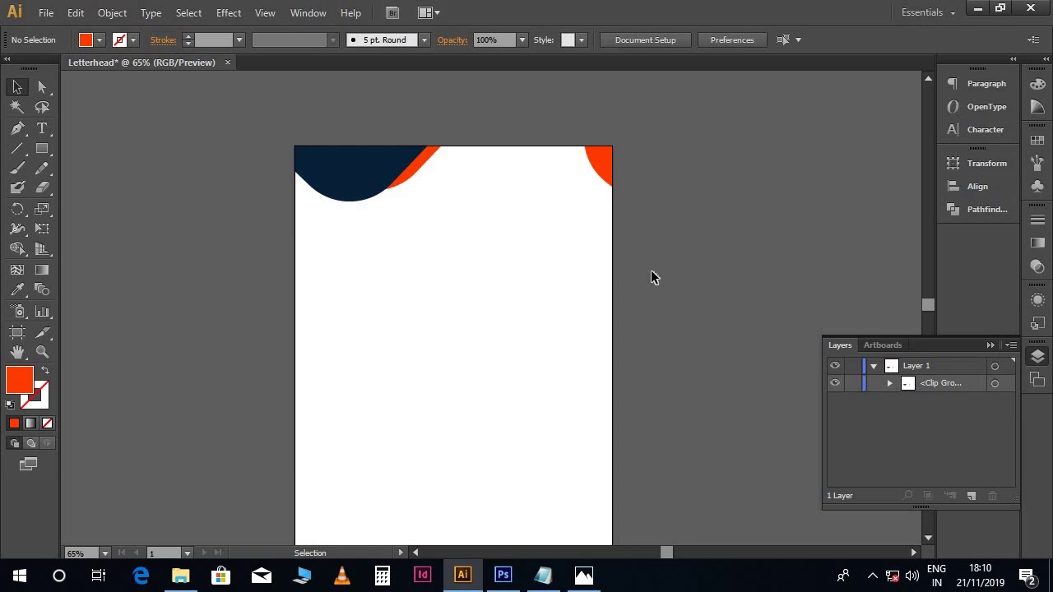
- Release the clipping mask to check the full shapes, then undo to restore it
left_click(401, 188)
right_click(399, 185)
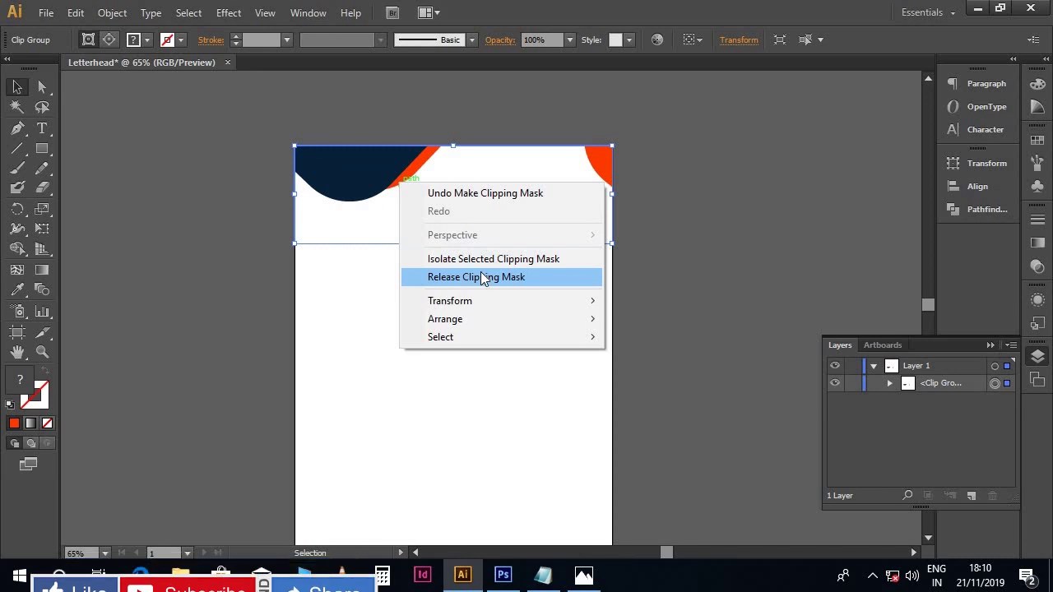
left_click(484, 278)
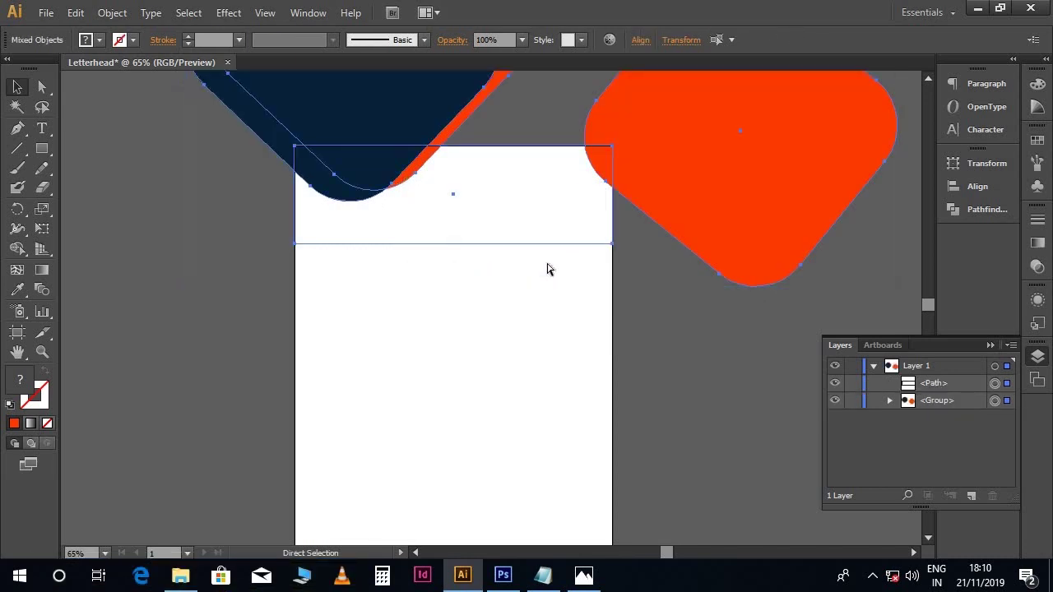
key("ctrl+z")
left_click(568, 280)
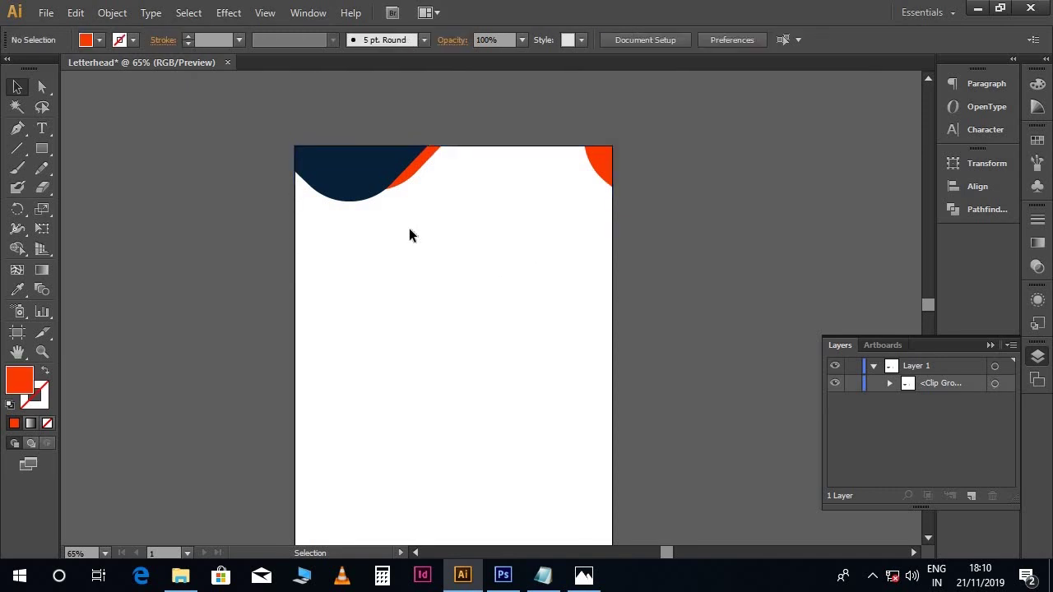
- Place the Logo file and position the white logo on the navy curve at top-left
left_click(47, 17)
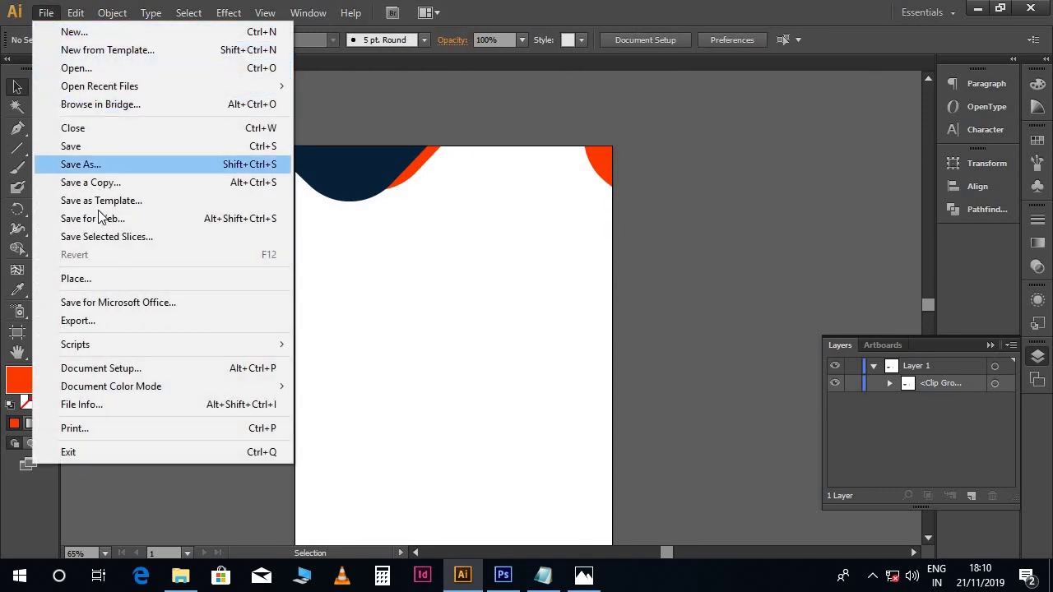
left_click(97, 278)
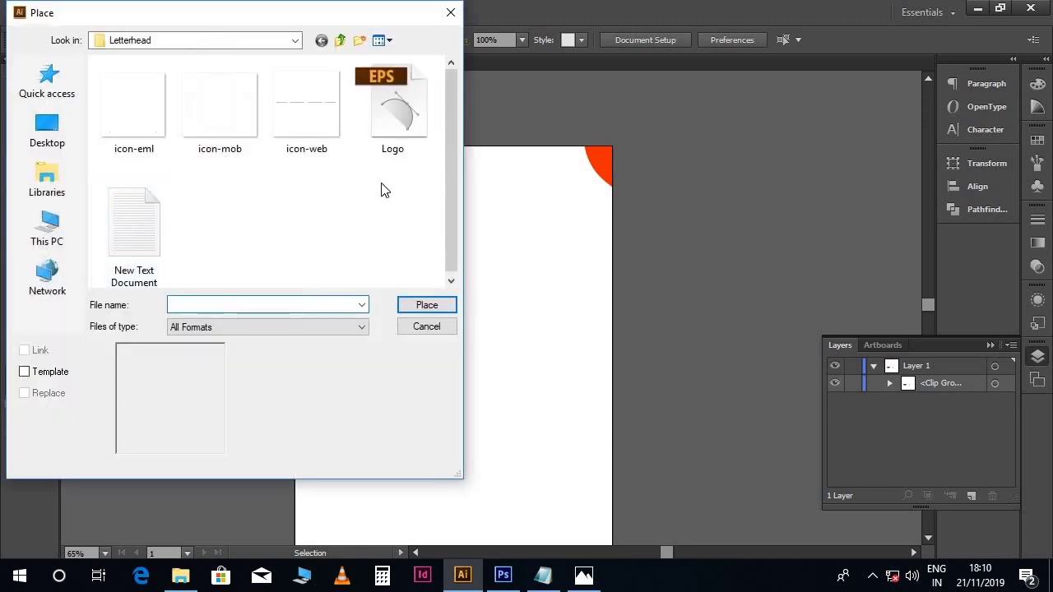
left_click(399, 134)
left_click(423, 308)
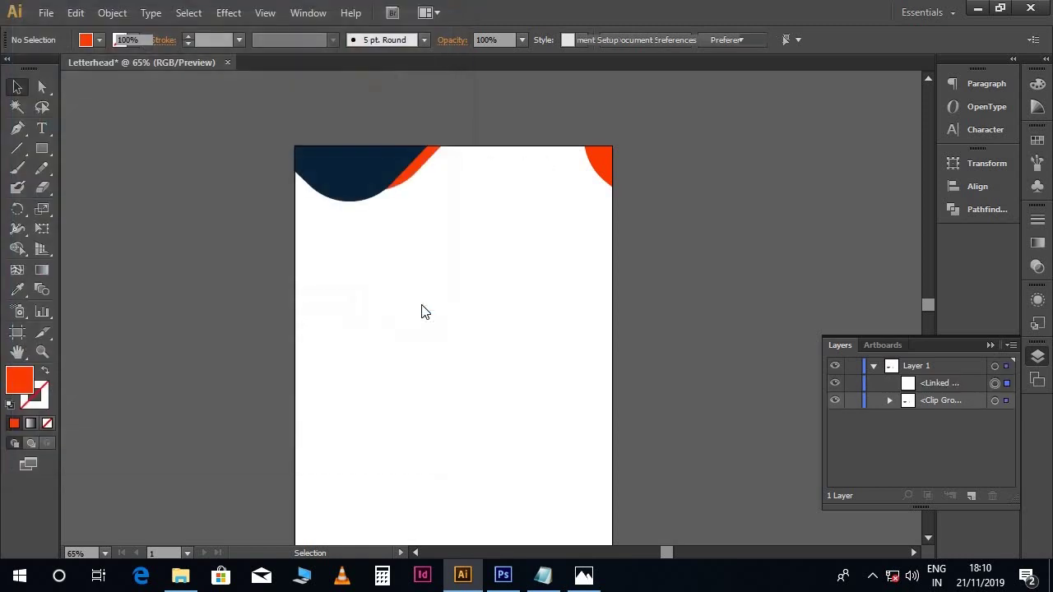
key("ctrl+a")
left_click(485, 367)
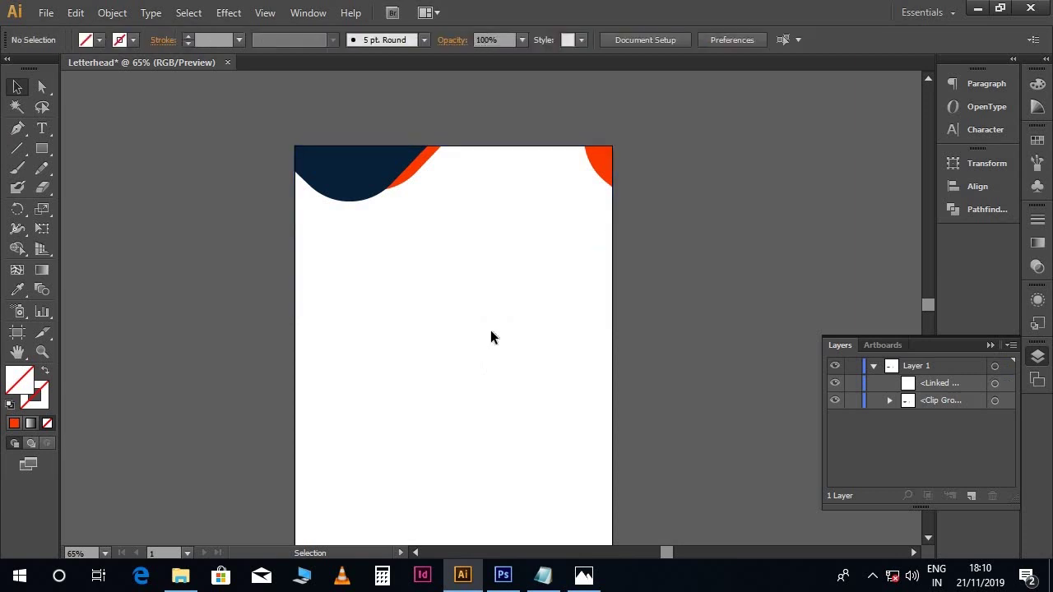
mouse_move(490, 315)
left_mouse_down()
mouse_move(372, 191)
mouse_move(363, 158)
left_mouse_up()
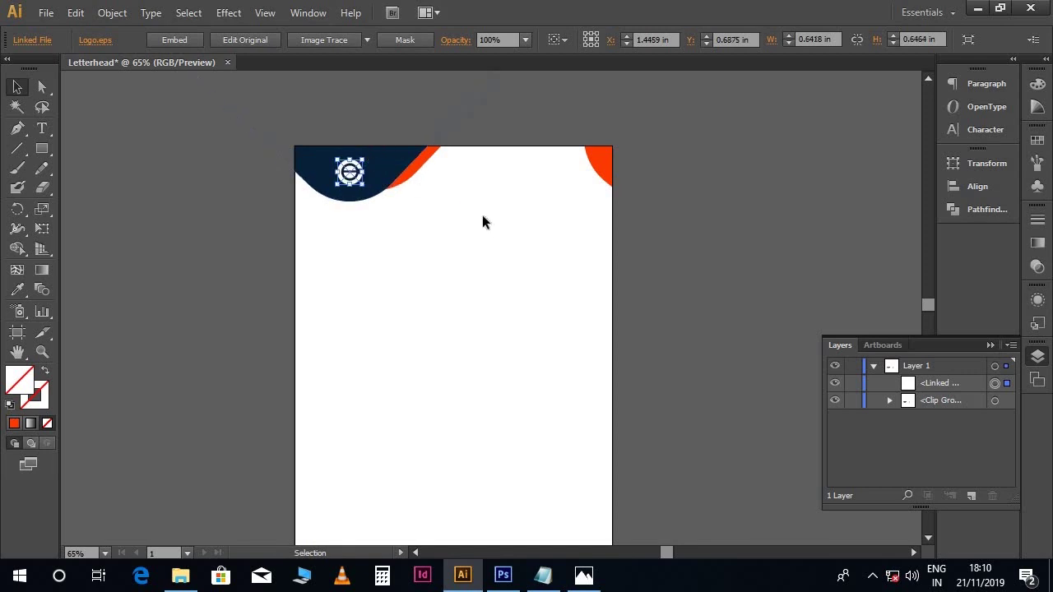
key("Right")
key("Right")
key("Right")
key("Down")
key("Down")
key("Down")
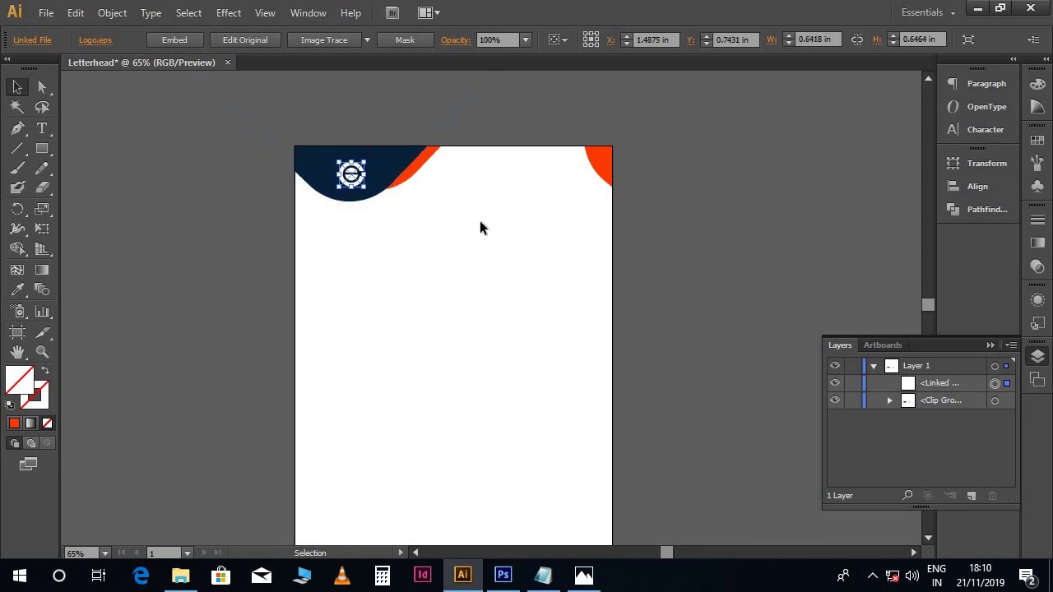
left_click(465, 114)
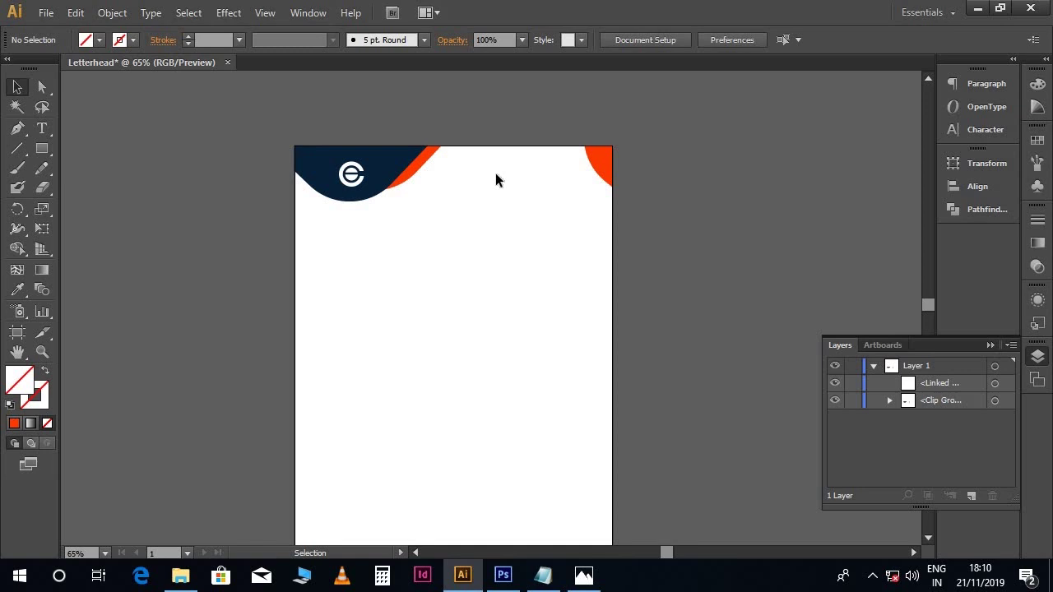
- Type 'BRAND NAME' right of the logo and set it to 21 pt
key("t")
left_click(465, 198)
type("BRAND NAME")
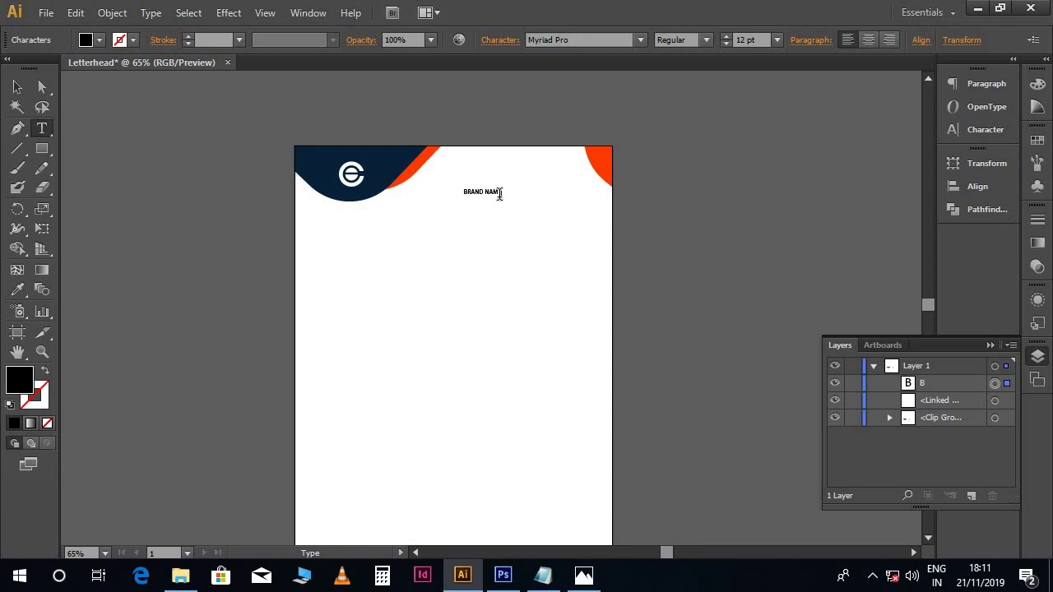
key("ctrl+a")
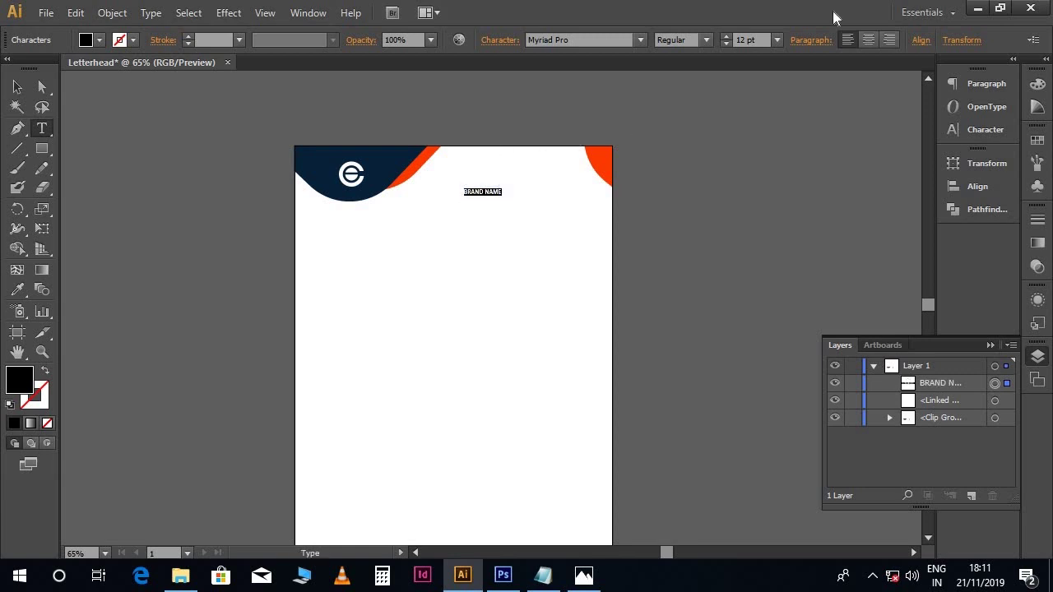
left_click(777, 40)
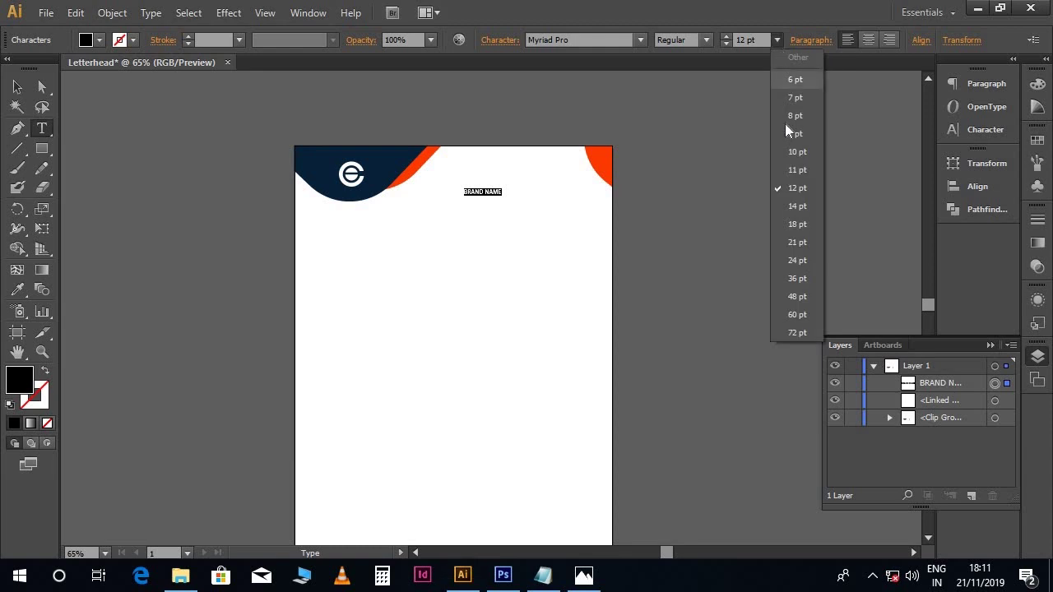
left_click(795, 243)
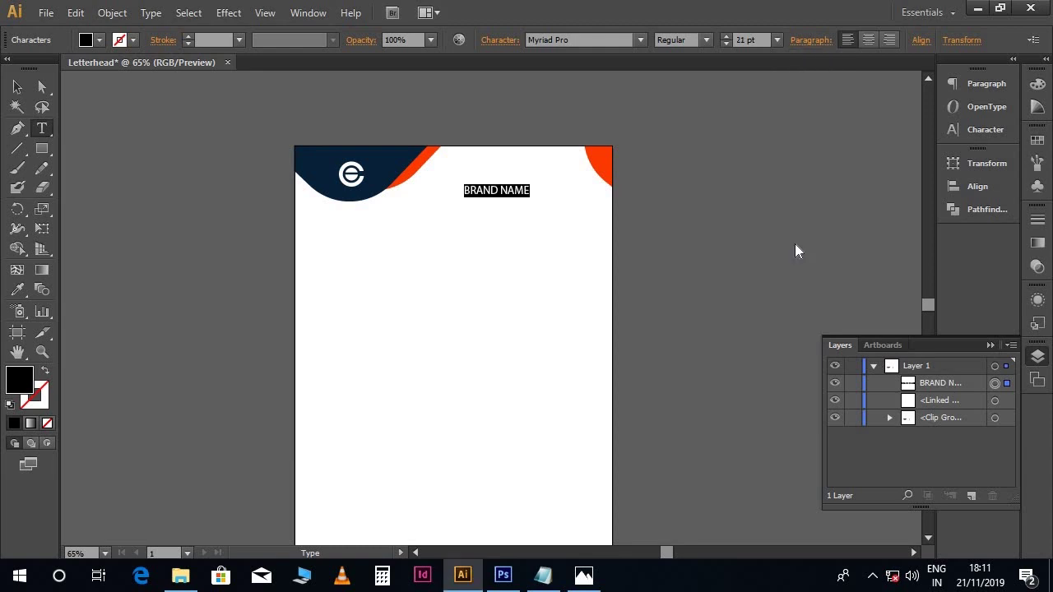
- Move BRAND NAME up and right into the header's top right, viewed at 100% zoom
left_click(18, 87)
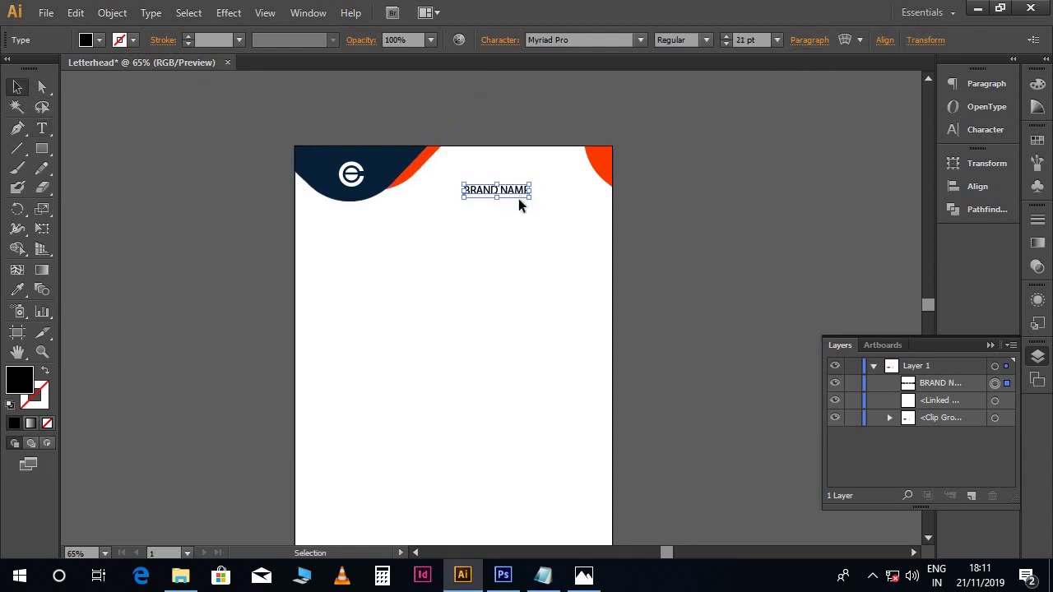
left_click_drag(512, 191, 553, 163)
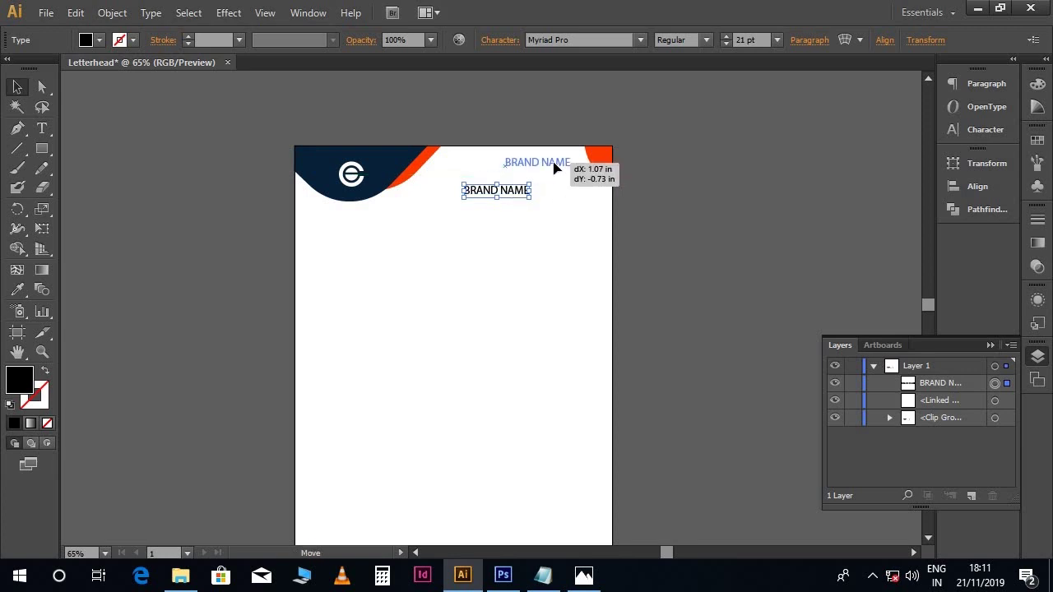
left_click(573, 191)
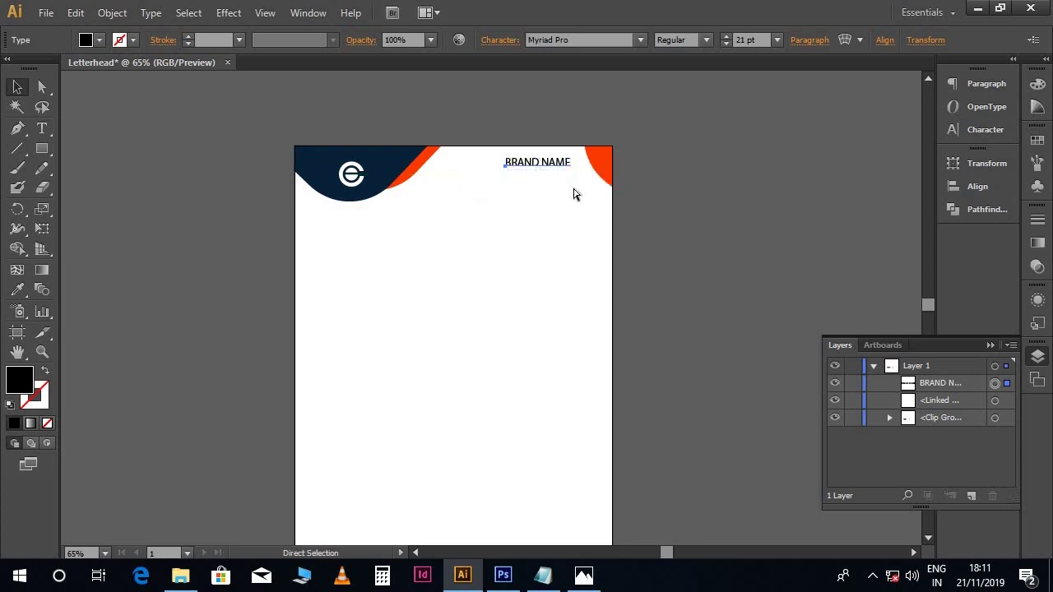
key("ctrl+1")
left_click(607, 156)
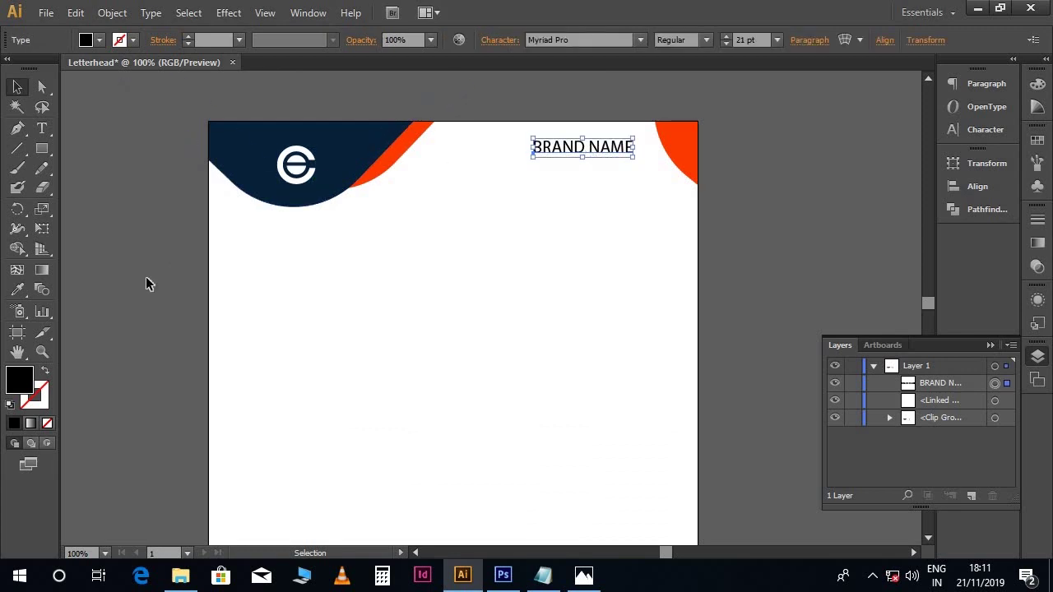
- Colour BRAND NAME with the header's navy using the Eyedropper
left_click(17, 290)
left_click(378, 134)
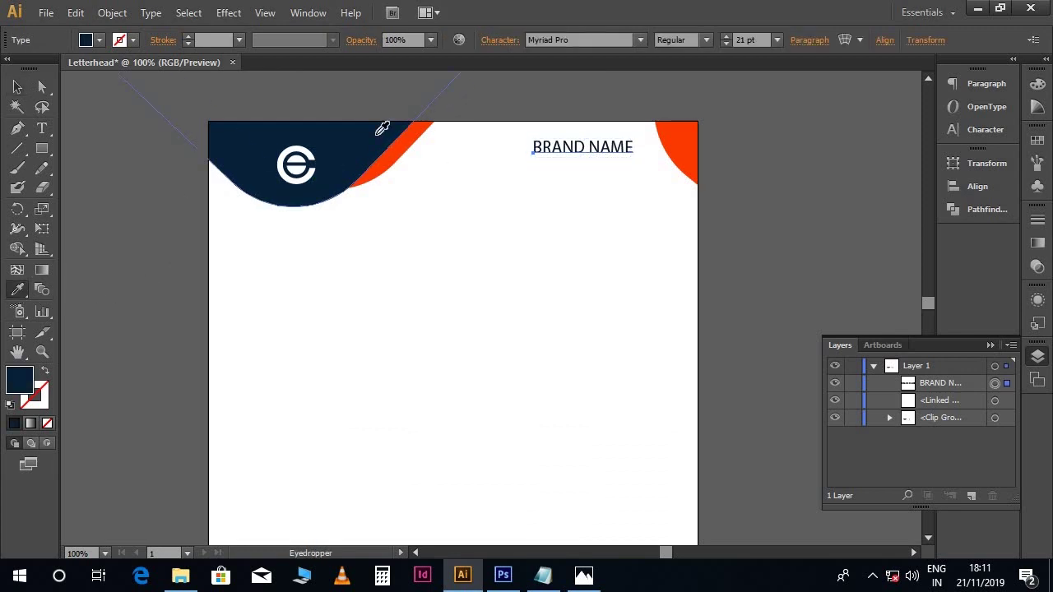
left_click(17, 86)
- Set the BRAND NAME text in Open Sans Bold
left_click(42, 129)
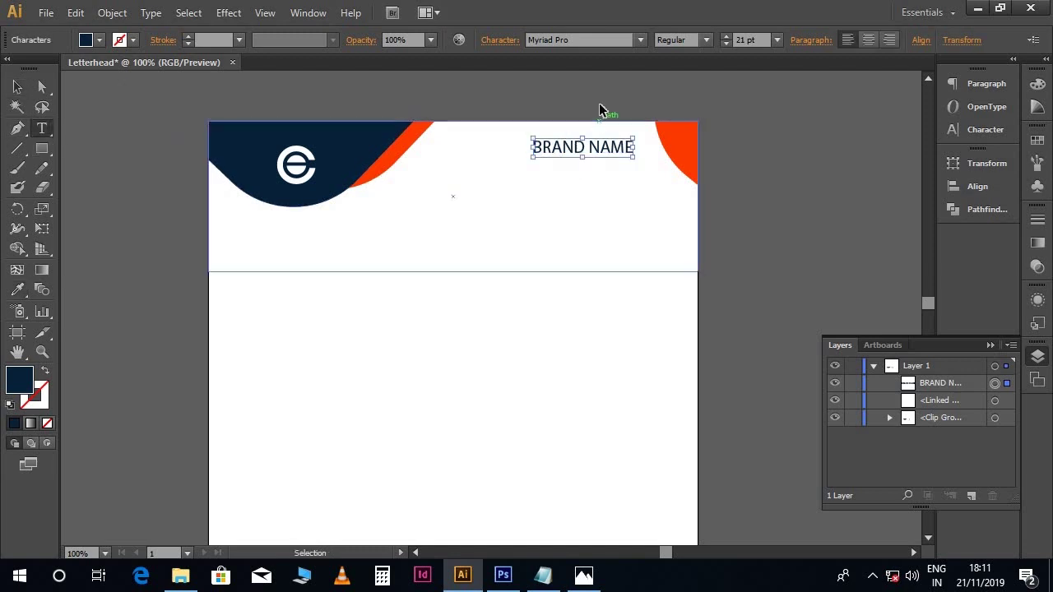
triple_click(582, 146)
left_click(571, 40)
type("Op")
key("Return")
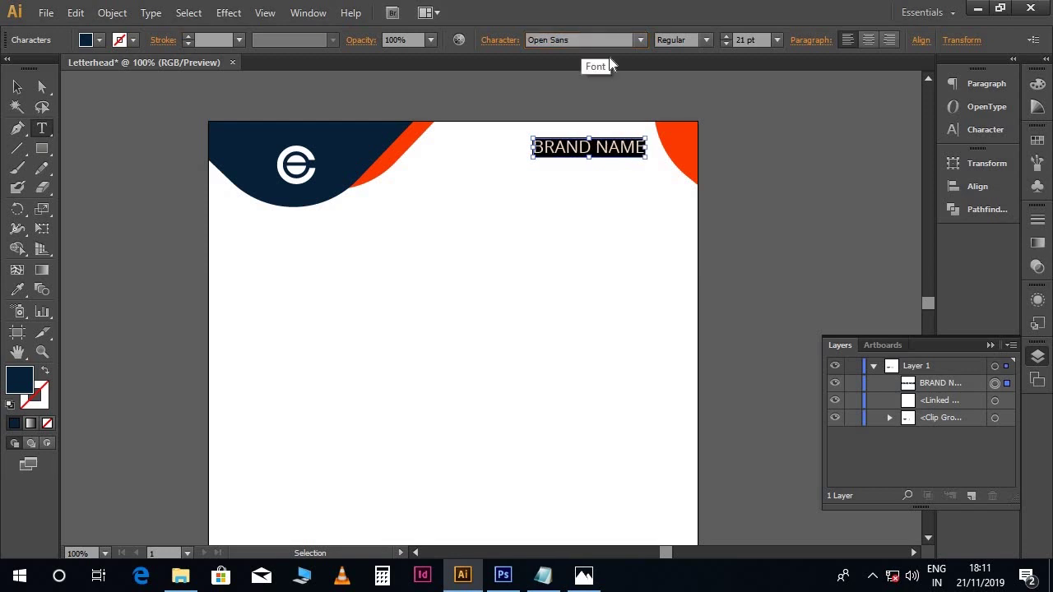
left_click(704, 40)
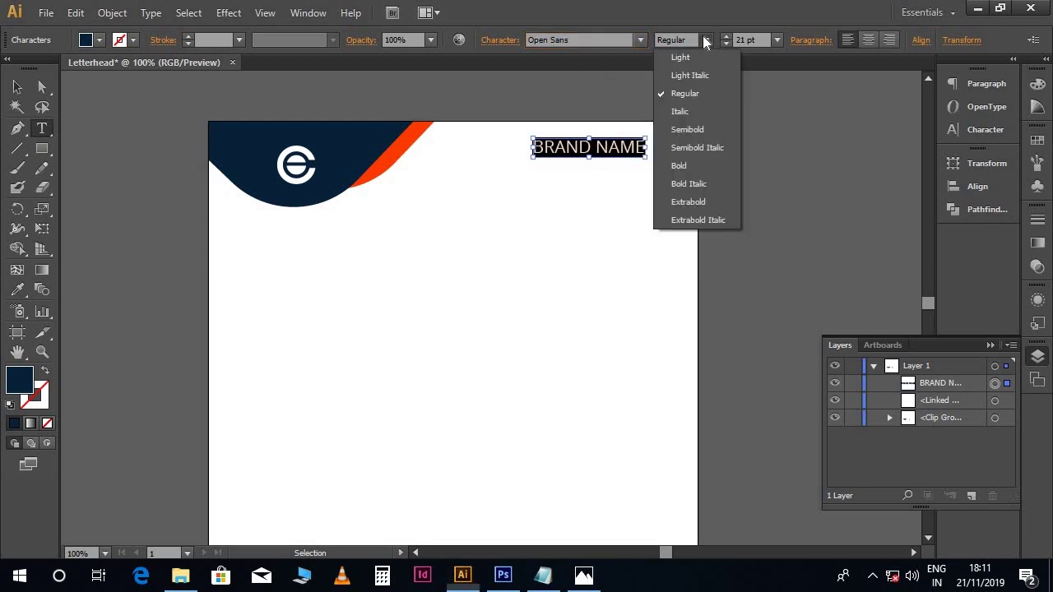
left_click(693, 164)
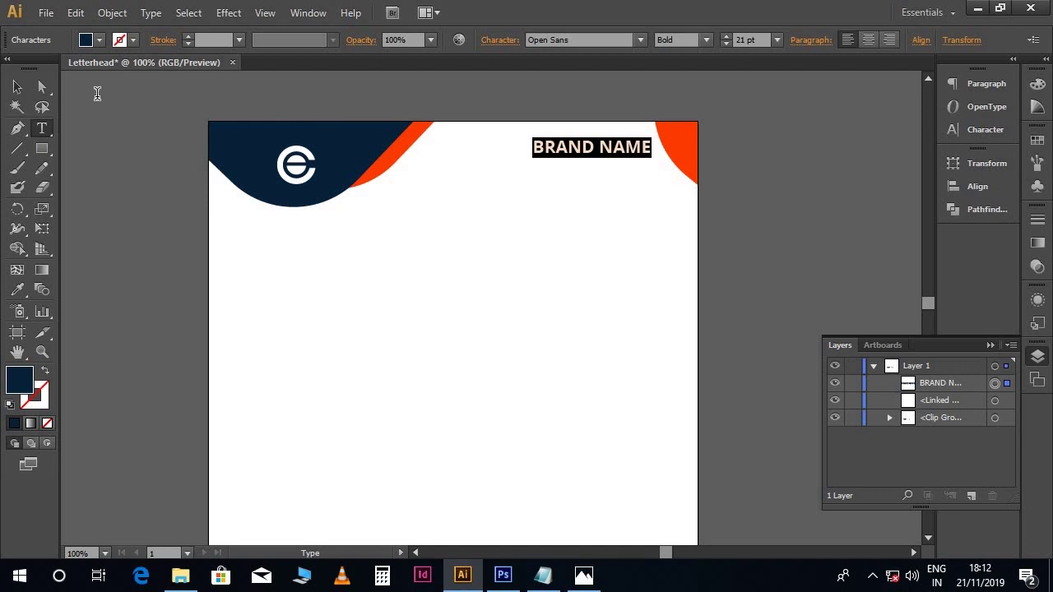
- Shift the BRAND NAME heading slightly to the left
left_click(18, 88)
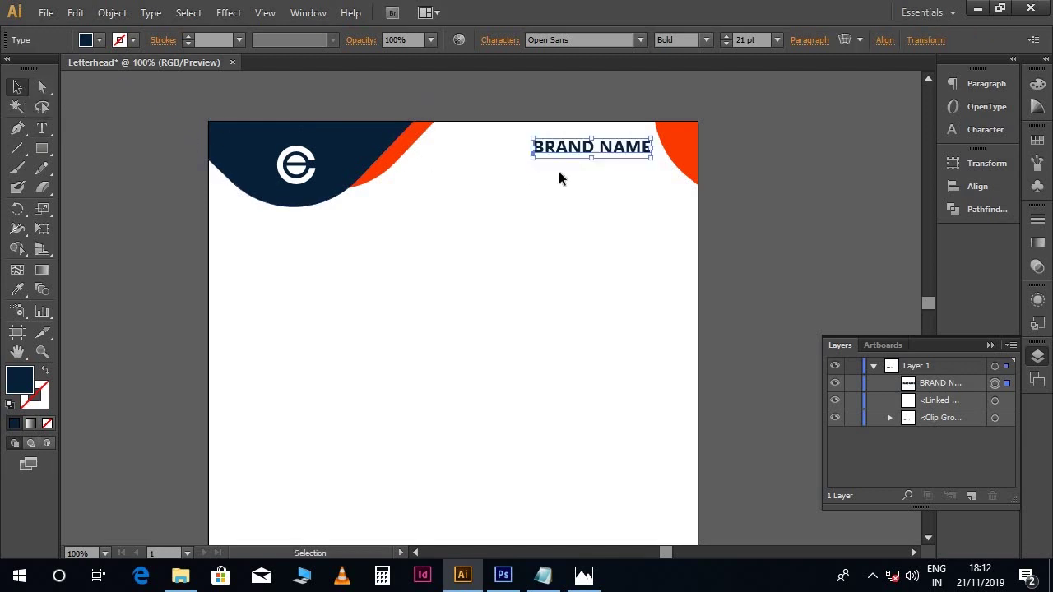
left_click_drag(599, 152, 589, 151)
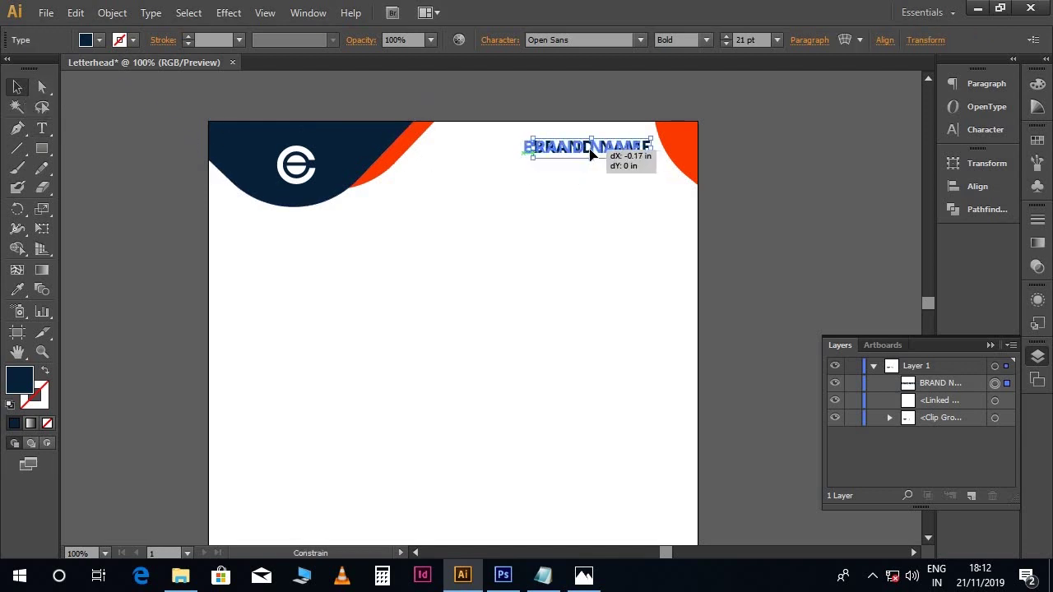
left_click(770, 187)
left_click_drag(770, 187, 726, 191)
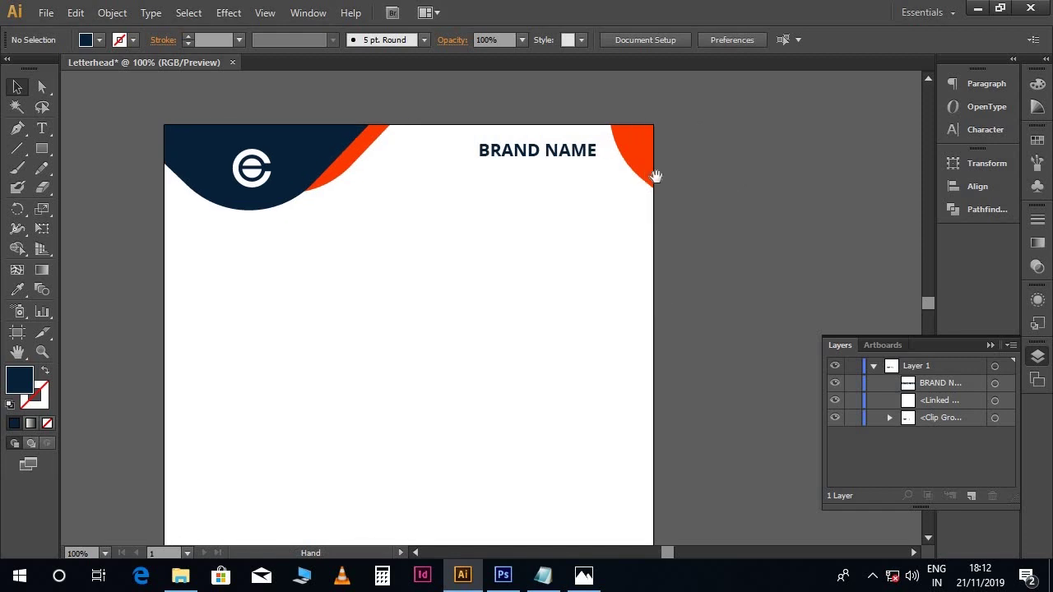
left_click(533, 155)
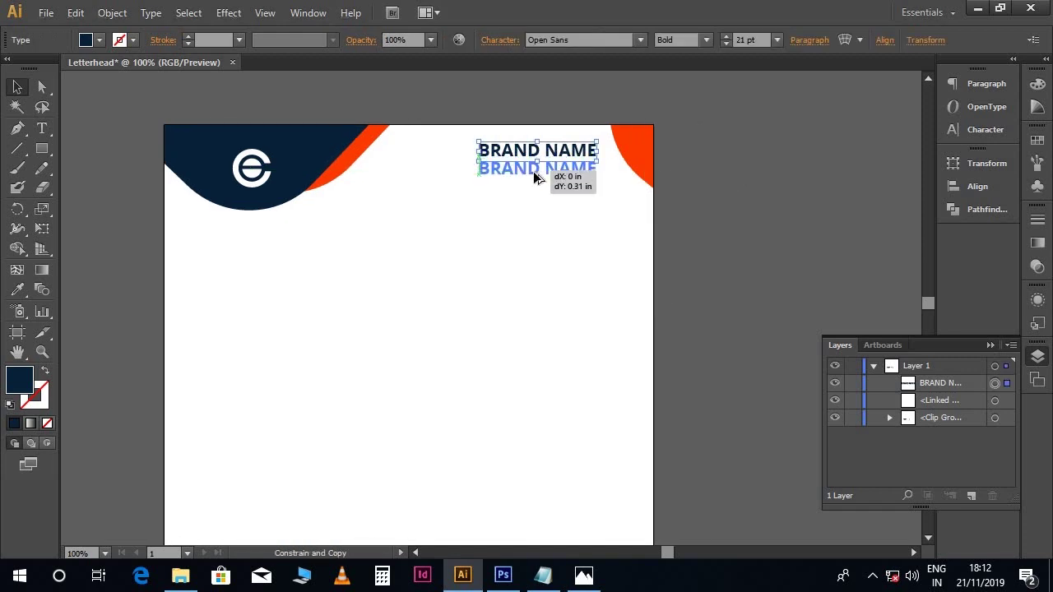
- Copy BRAND NAME directly below itself and retype the copy as 'Lorem Ipsum sit'
left_click_drag(536, 159, 533, 171)
key("t")
left_click(532, 170)
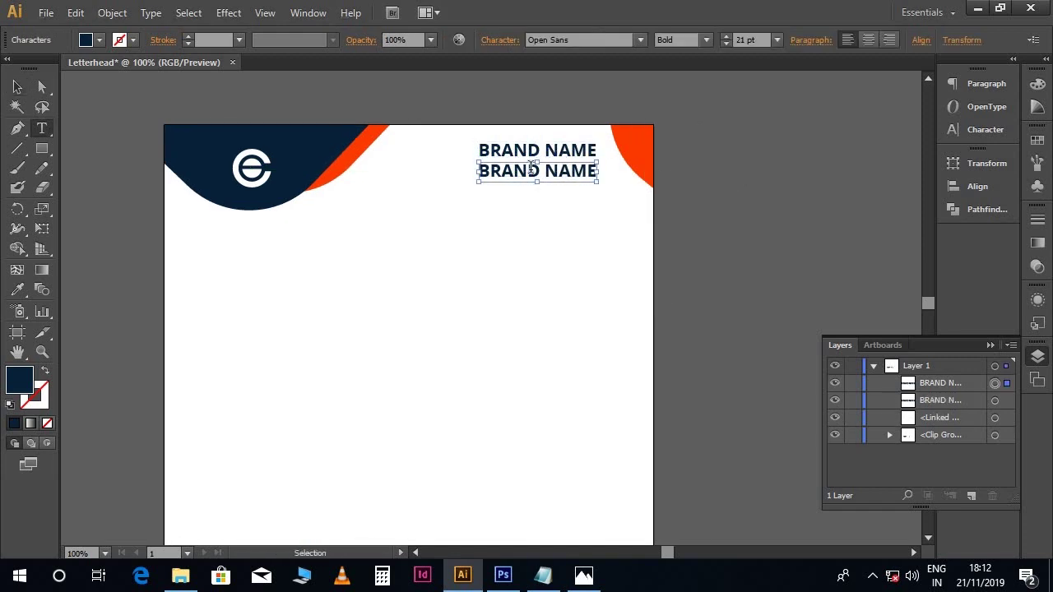
key("ctrl+a")
type("Lorem")
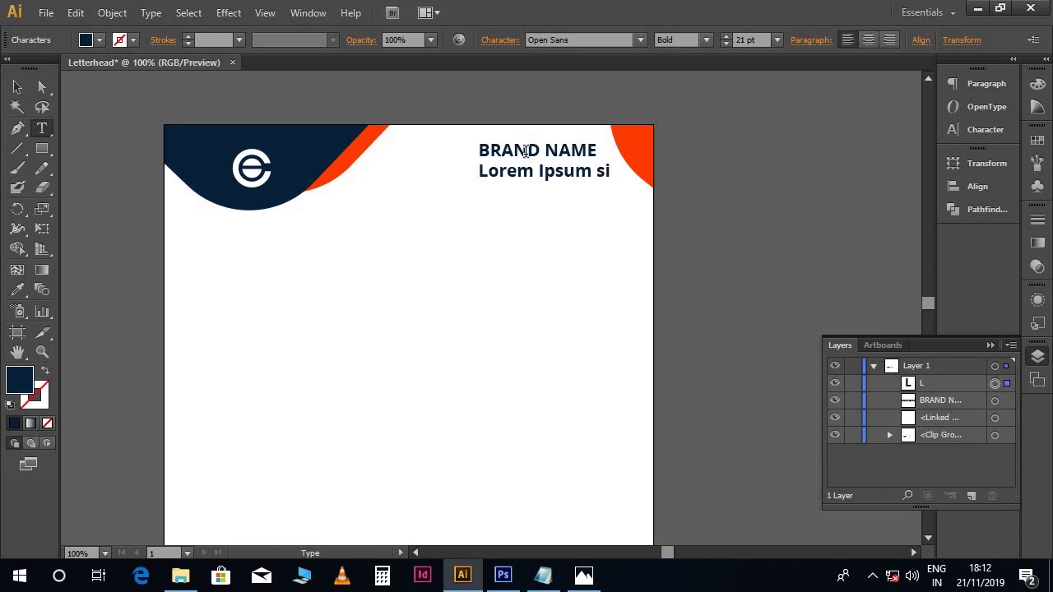
- Set the Lorem Ipsum sit line to Open Sans Light at 20 pt
key("ctrl+a")
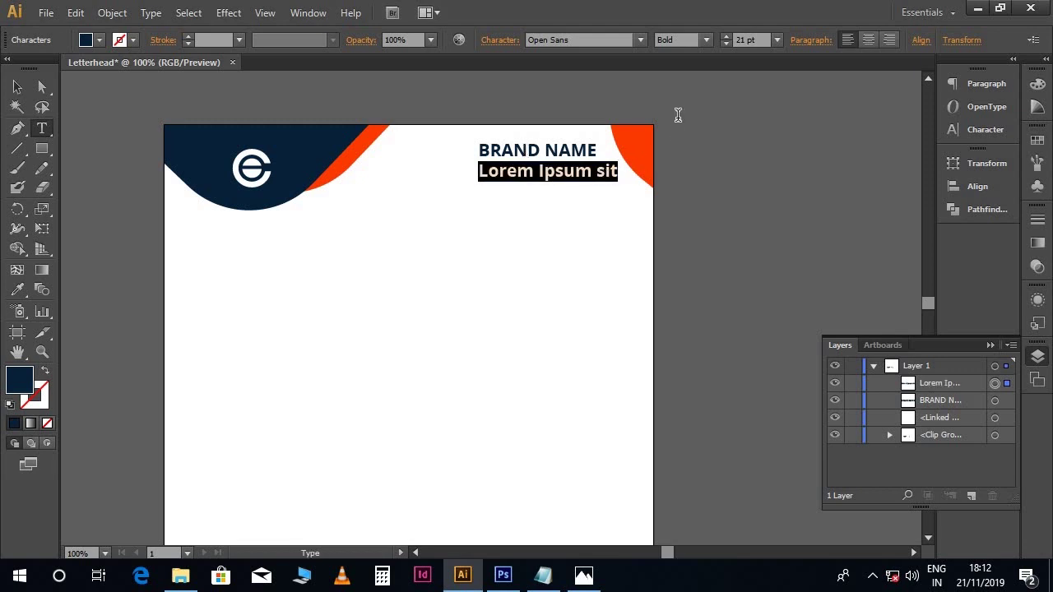
left_click(704, 40)
left_click(686, 61)
left_click(747, 39)
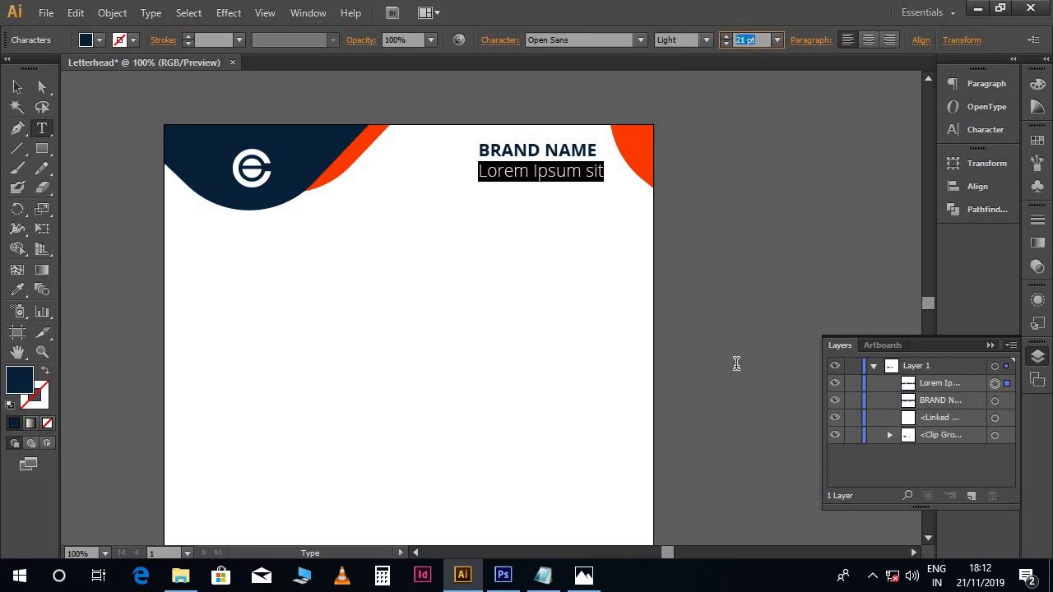
type("1")
key("Return")
left_click(757, 41)
type("20")
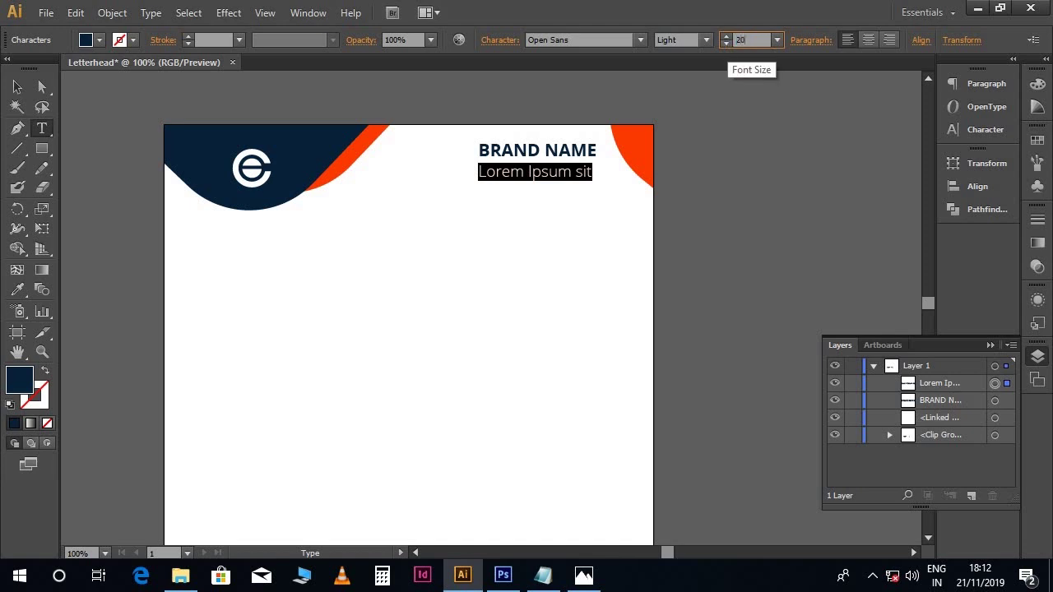
key("Return")
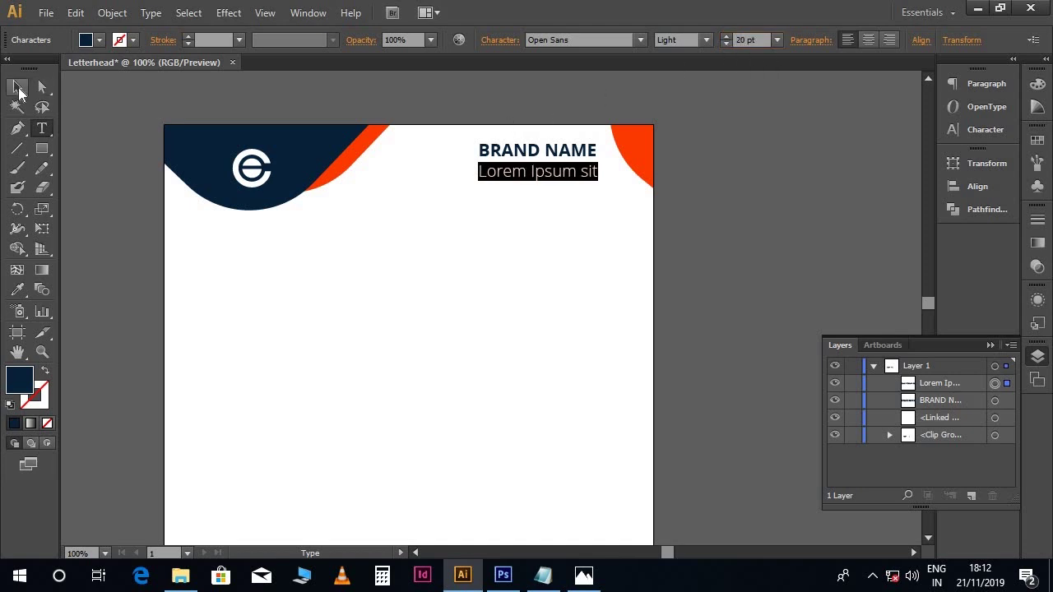
- Colour the line with the corner shape's orange and nudge it up slightly
left_click(19, 89)
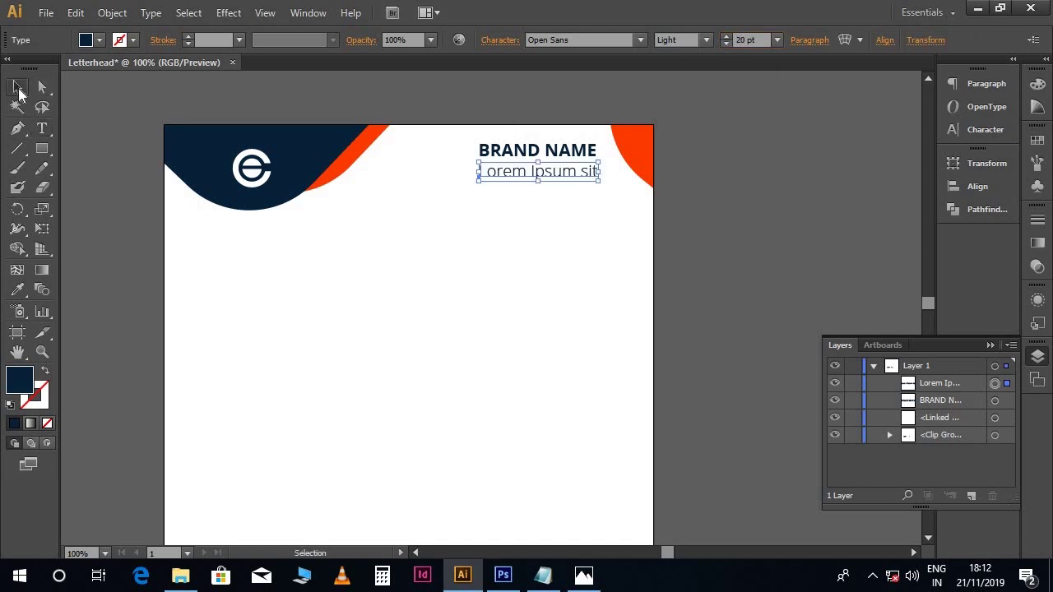
left_click(638, 134)
key("v")
key("Up")
key("Up")
key("Up")
key("Up")
key("Up")
- Draw a wide rounded rectangle across the bottom of the page and reposition it slightly
left_click(622, 238)
scroll(658, 324, "down", 2)
scroll(658, 324, "down", 5)
scroll(655, 336, "down", 3)
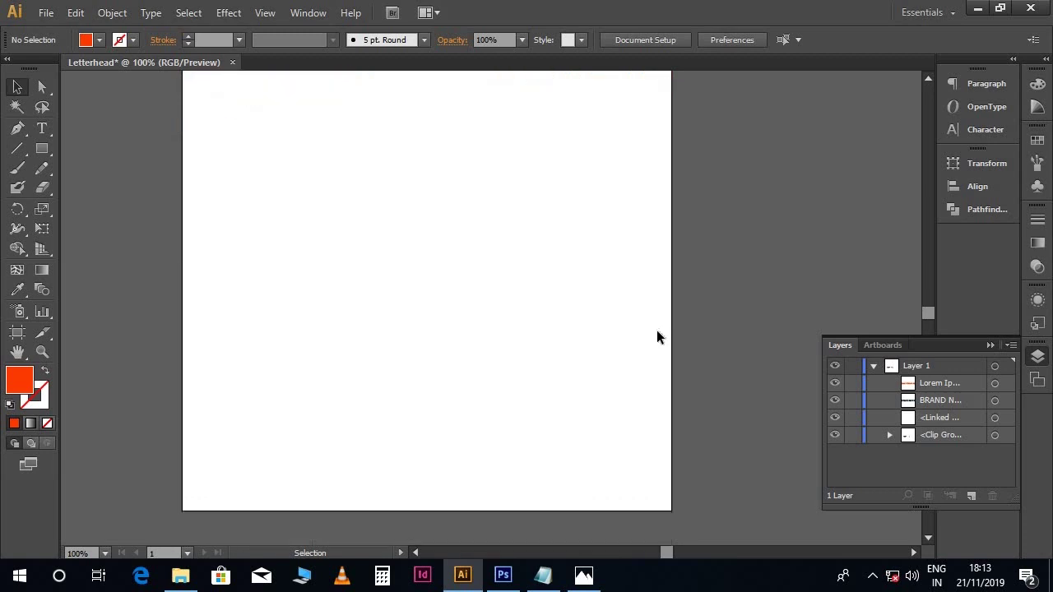
scroll(656, 335, "down", 1)
scroll(354, 449, "down", 1)
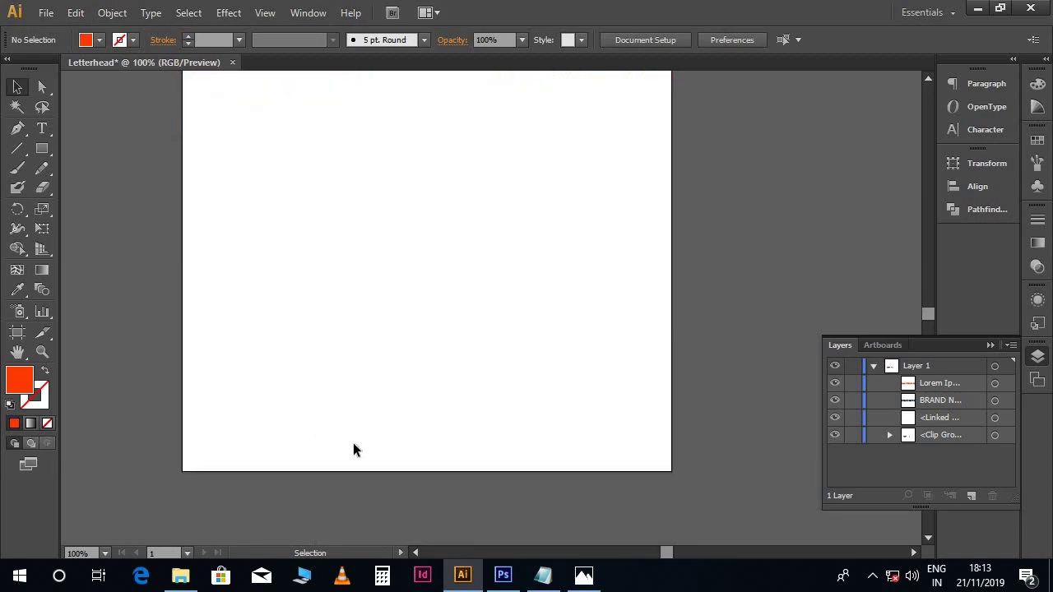
scroll(353, 449, "down", 1)
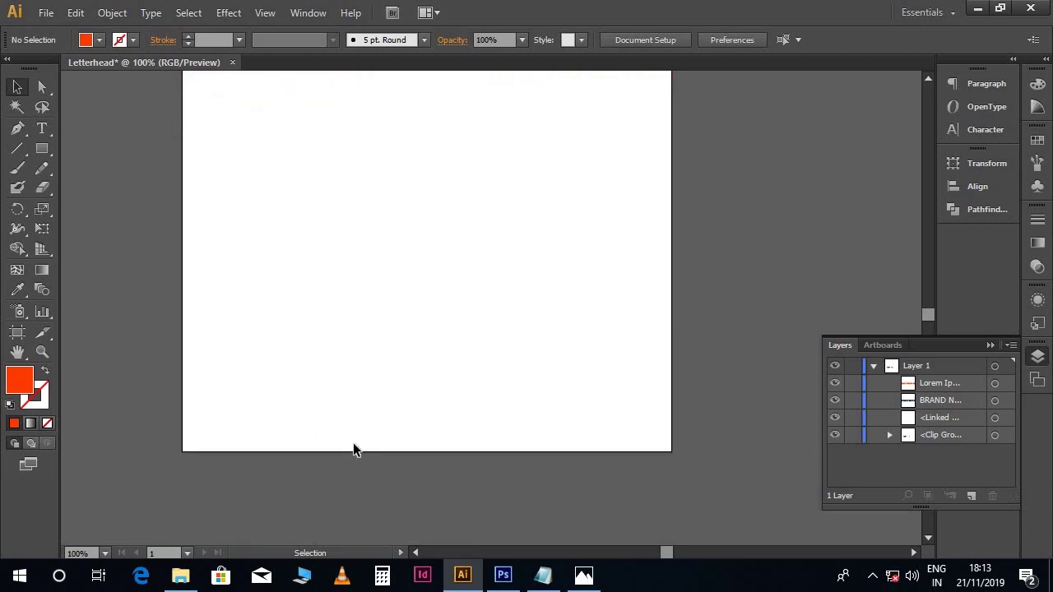
left_click(42, 148)
left_click_drag(42, 148, 97, 178)
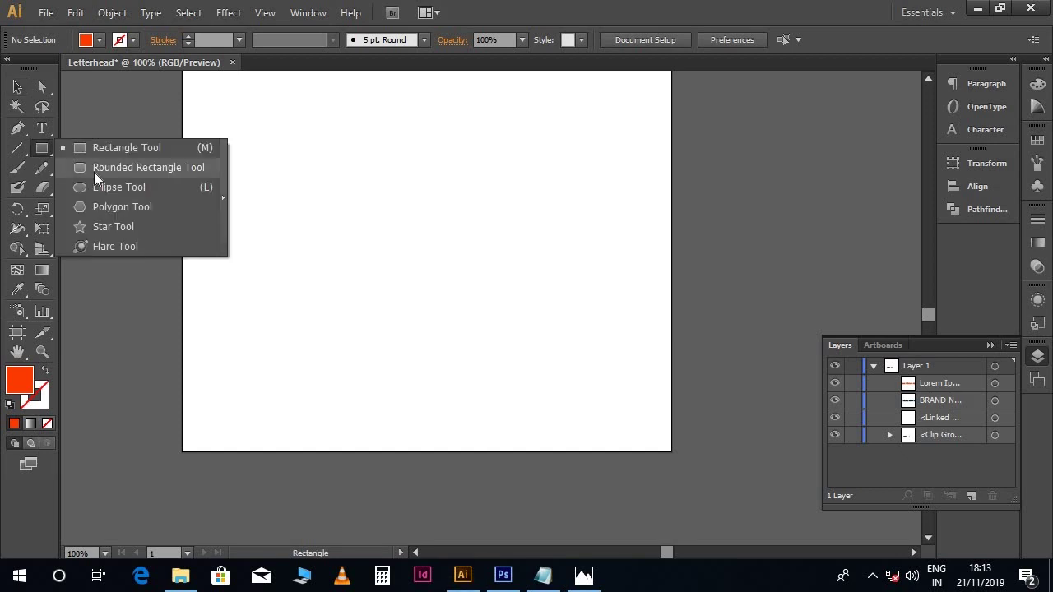
left_click(96, 179)
scroll(155, 376, "down", 1)
left_click_drag(126, 402, 643, 468)
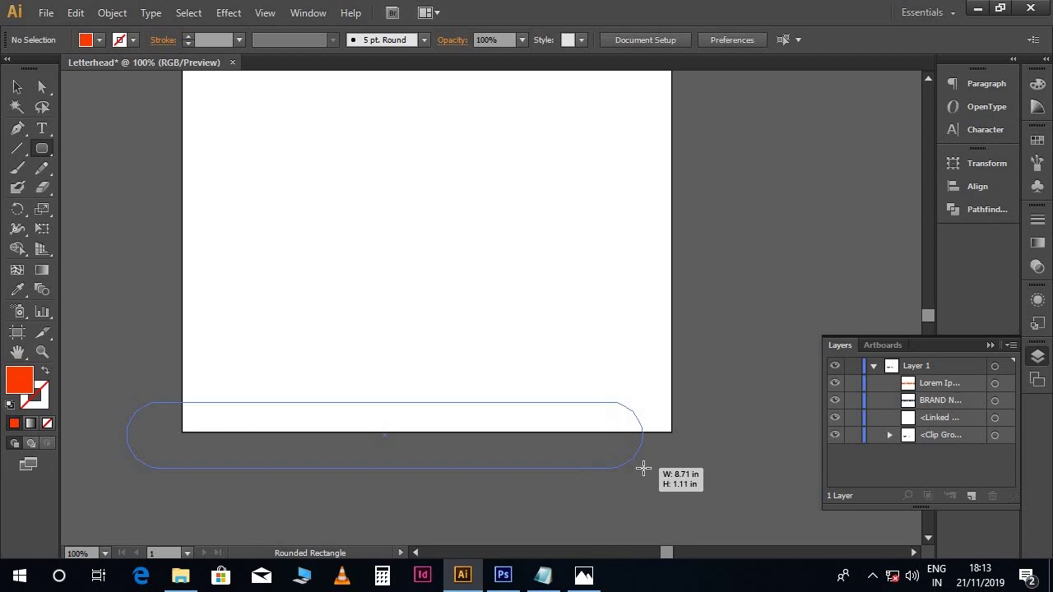
left_click_drag(643, 468, 643, 468)
left_click(17, 86)
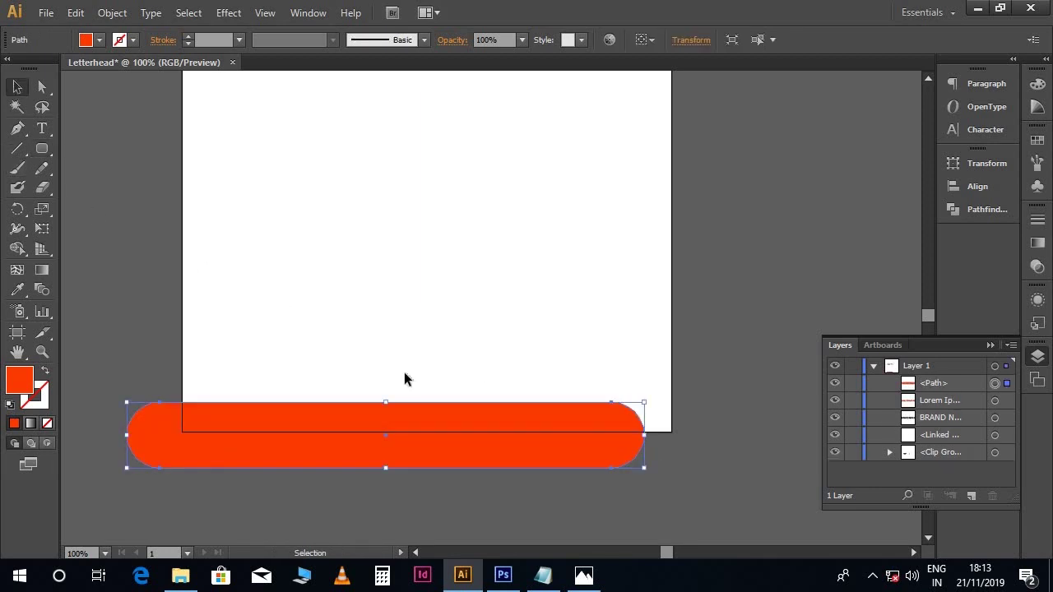
left_click_drag(457, 419, 464, 430)
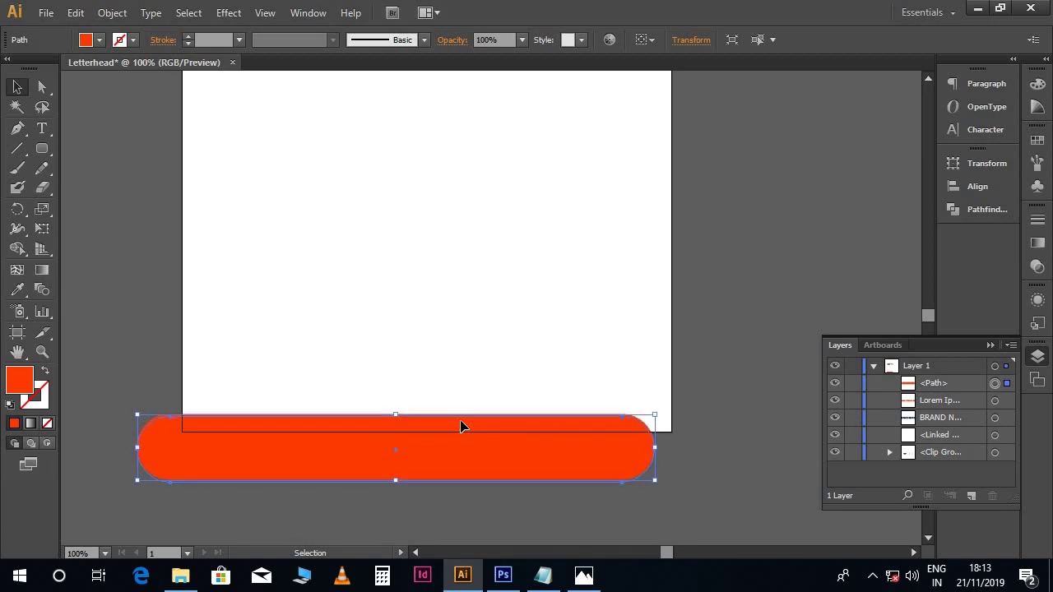
- Fill the rounded bar with the header's navy using the eyedropper
scroll(496, 356, "up", 3)
scroll(497, 360, "up", 4)
scroll(501, 359, "up", 2)
key("i")
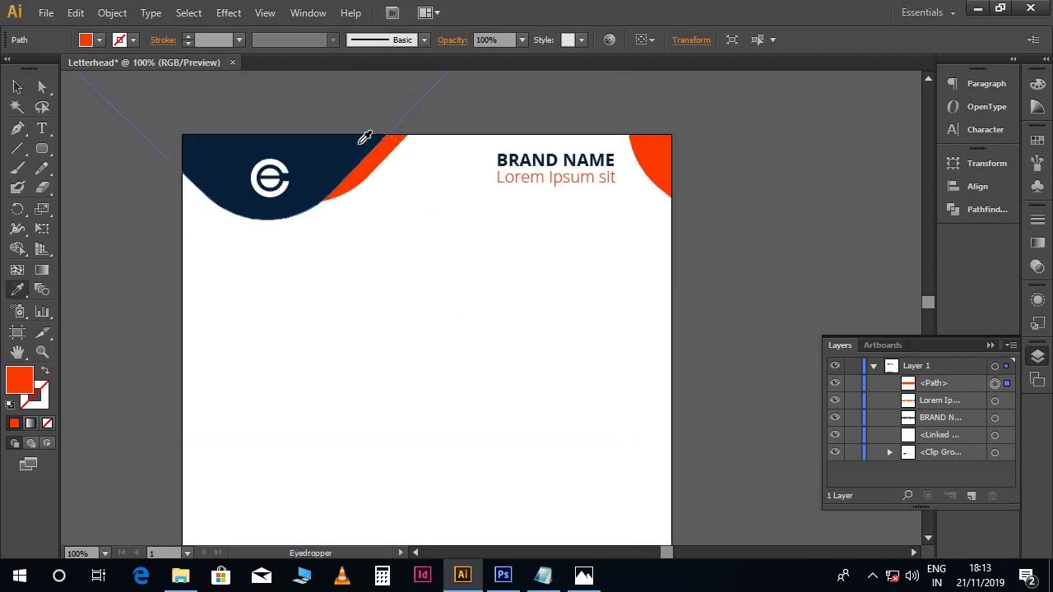
left_click(361, 141)
scroll(440, 286, "down", 5)
scroll(442, 294, "down", 3)
scroll(437, 289, "down", 2)
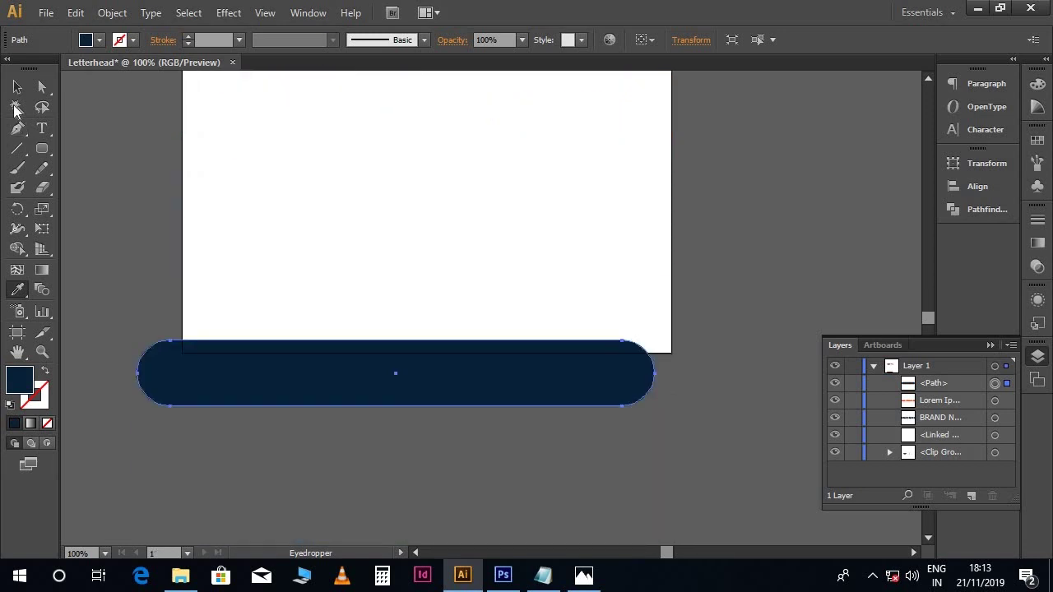
- Draw a thin plain rectangle along the page's bottom edge
key("ctrl+shift+a")
left_click_drag(42, 148, 91, 153)
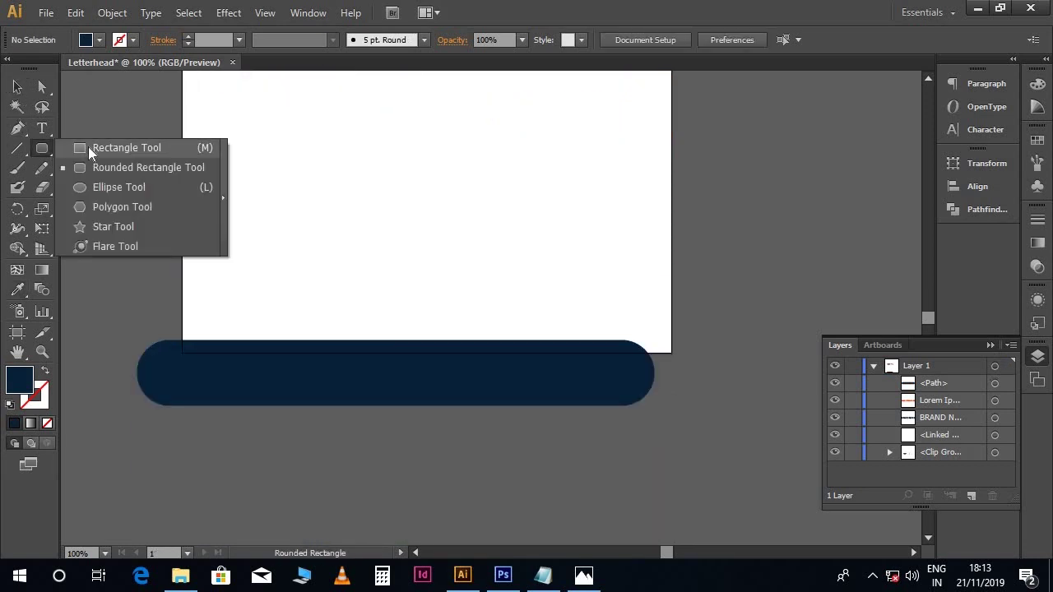
left_click(91, 150)
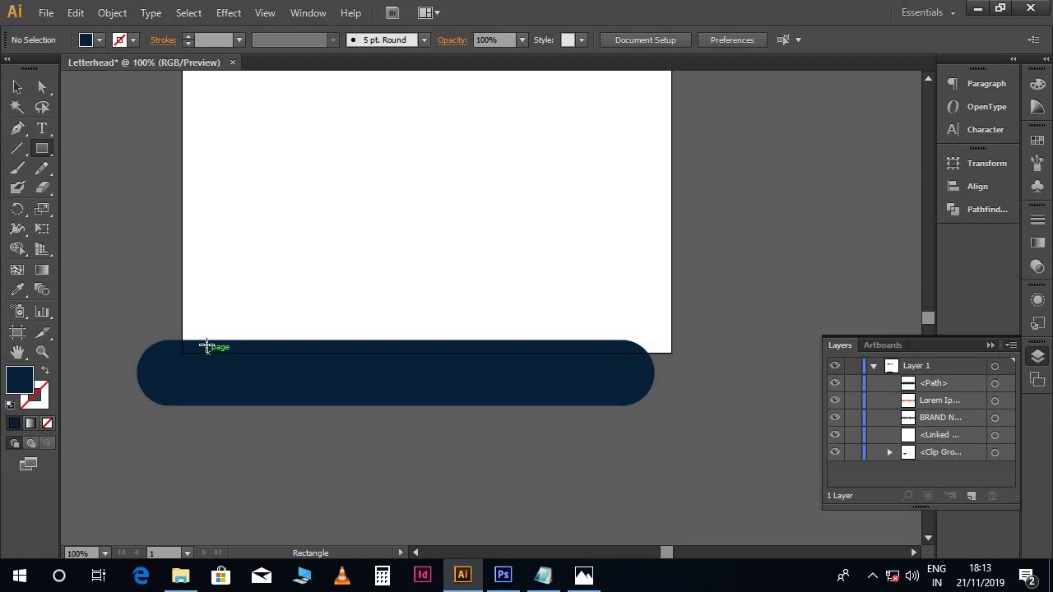
mouse_move(181, 332)
left_mouse_down()
mouse_move(689, 348)
mouse_move(672, 352)
left_mouse_up()
- Make a clipping mask from the rectangle and navy bar, leaving a curved navy strip
key("v")
left_click(608, 385, "shift")
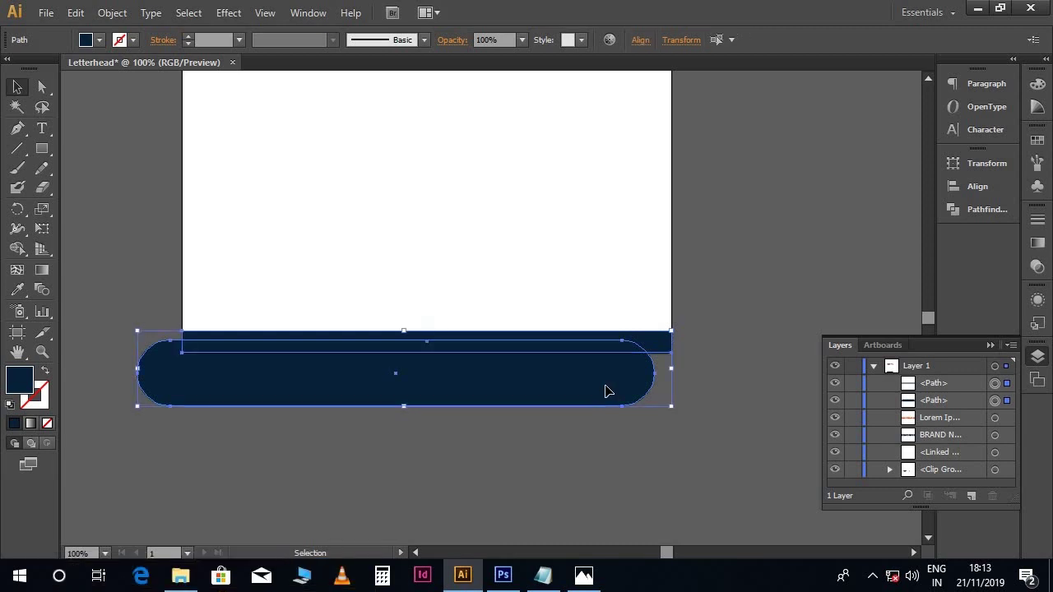
right_click(608, 391)
left_click(680, 274)
left_click(695, 333)
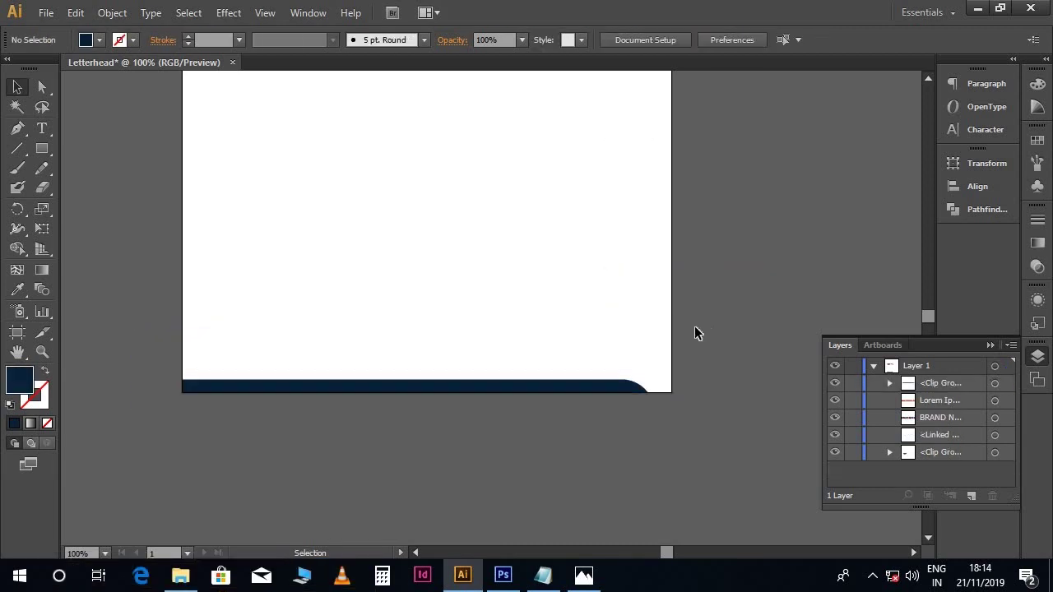
- Type the phone number above the navy strip, size it 13 pt, and move it down
key("t")
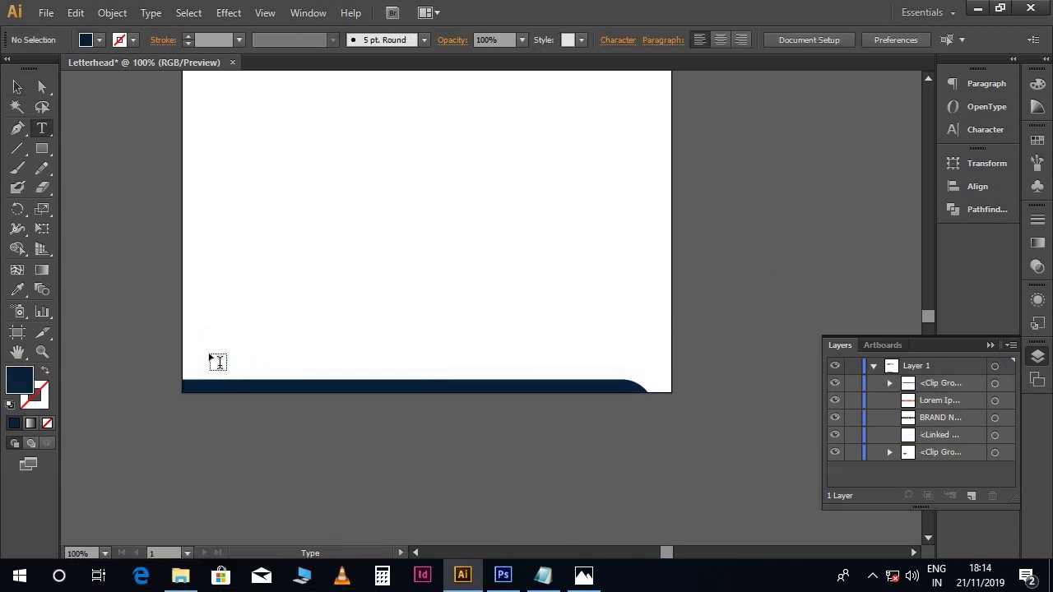
left_click(216, 360)
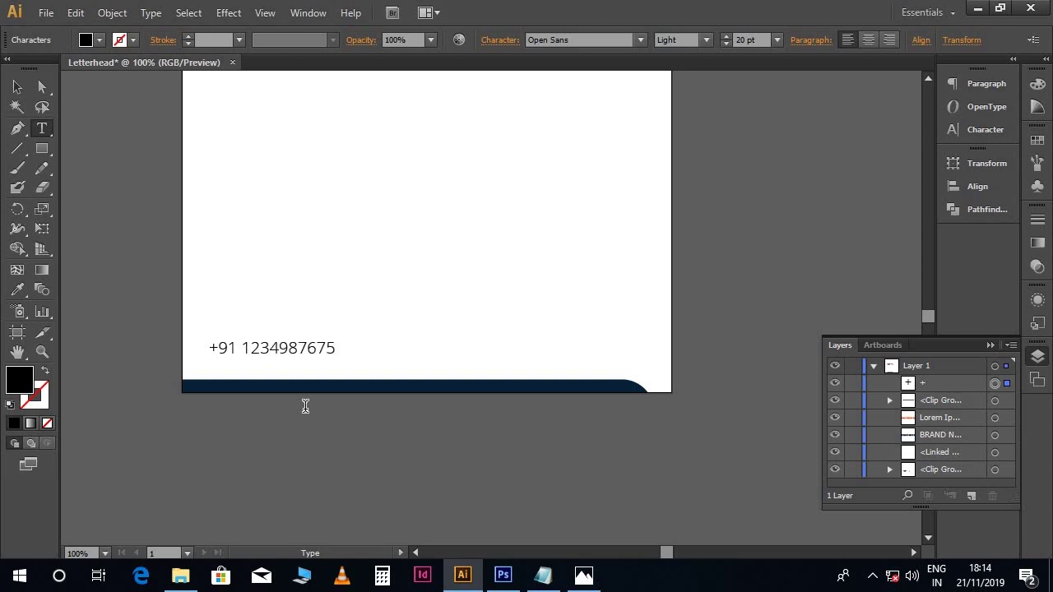
left_click_drag(337, 348, 197, 347)
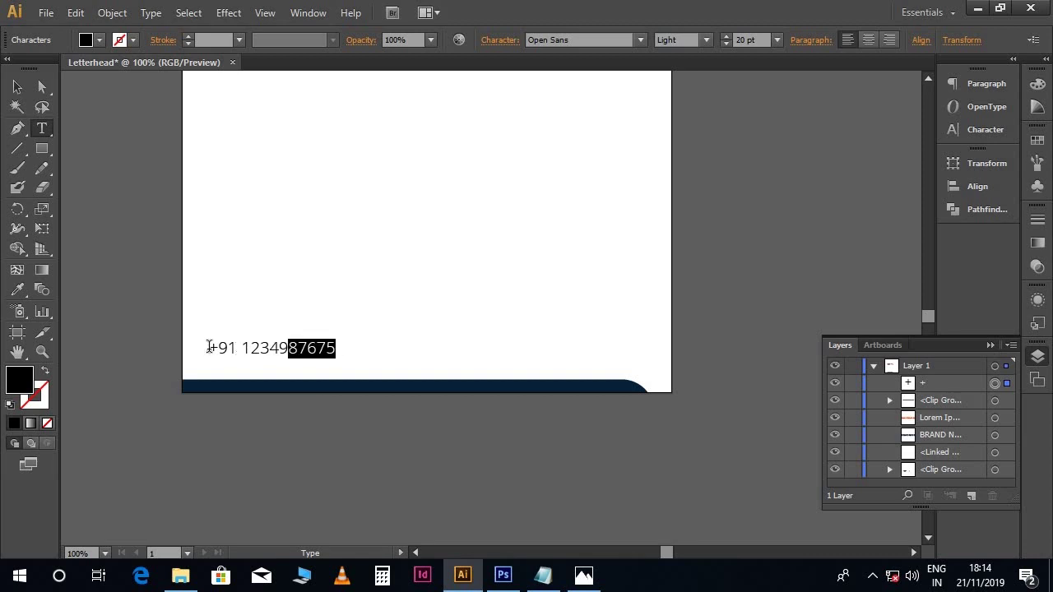
left_click(760, 40)
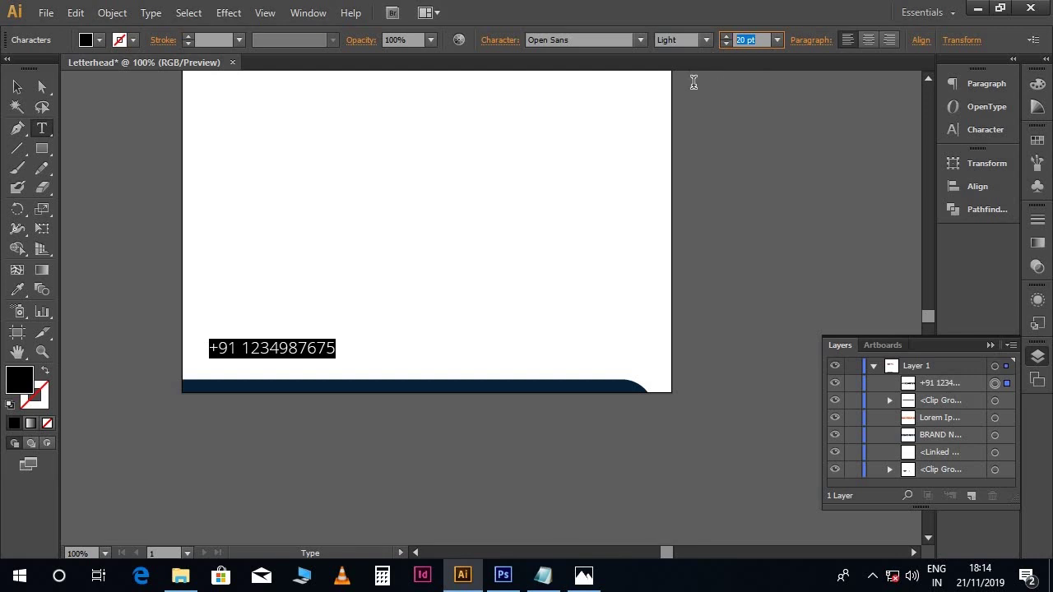
type("13")
key("Return")
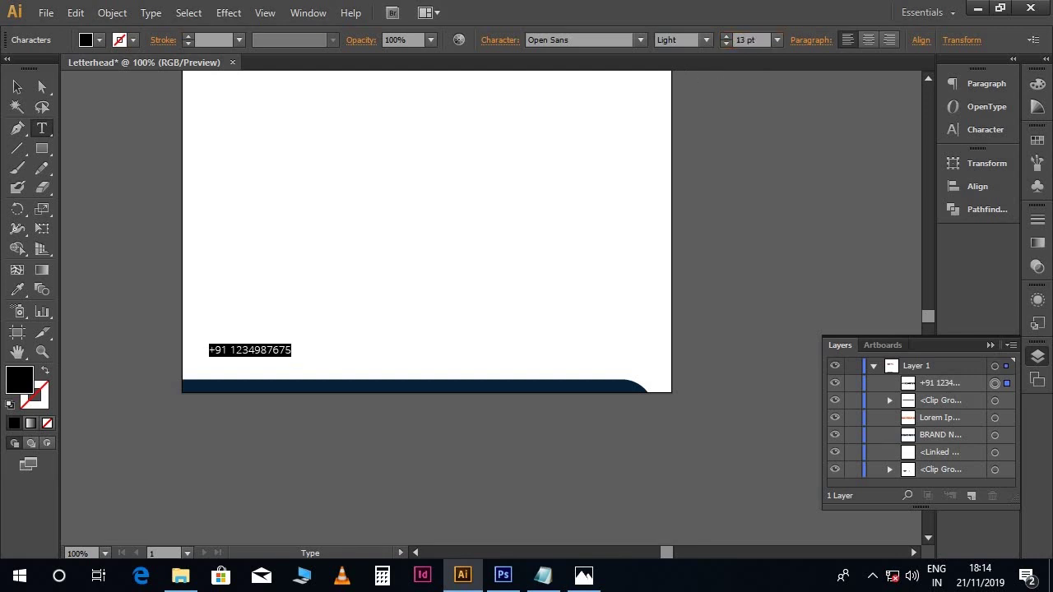
left_click(17, 87)
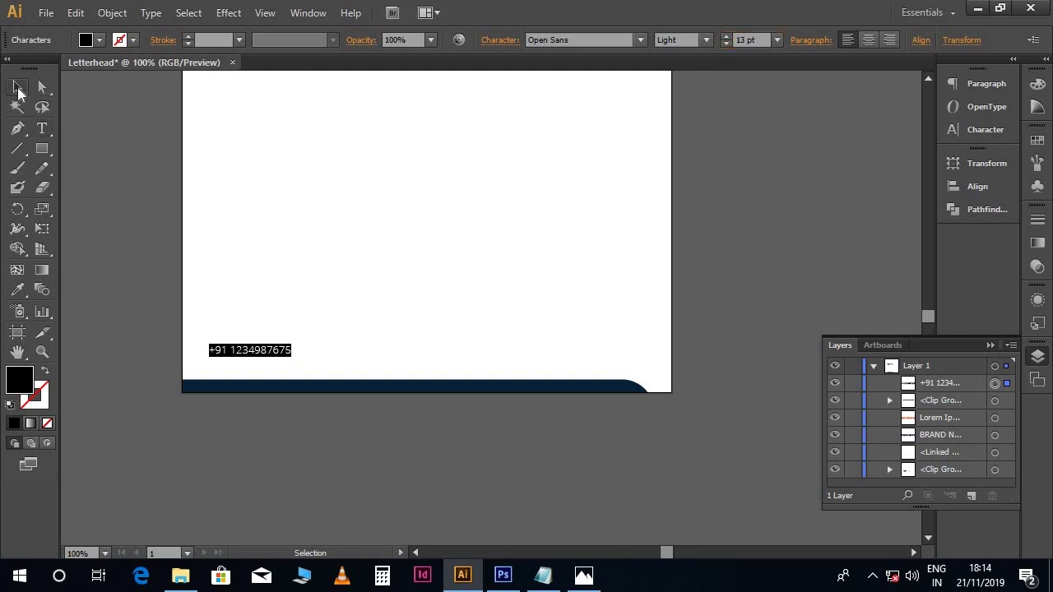
left_click_drag(276, 350, 279, 361)
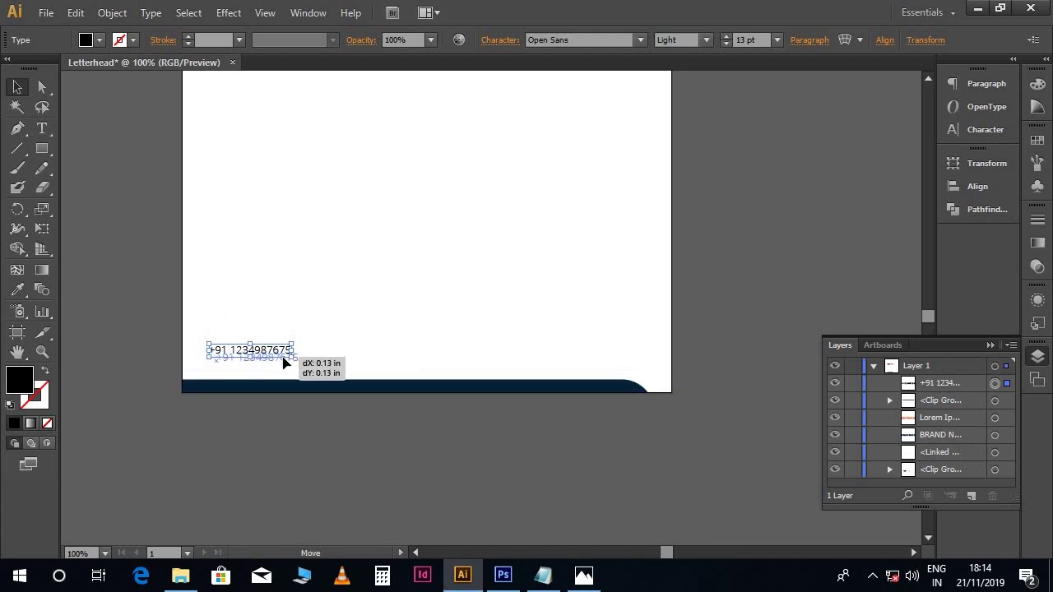
left_click(288, 389)
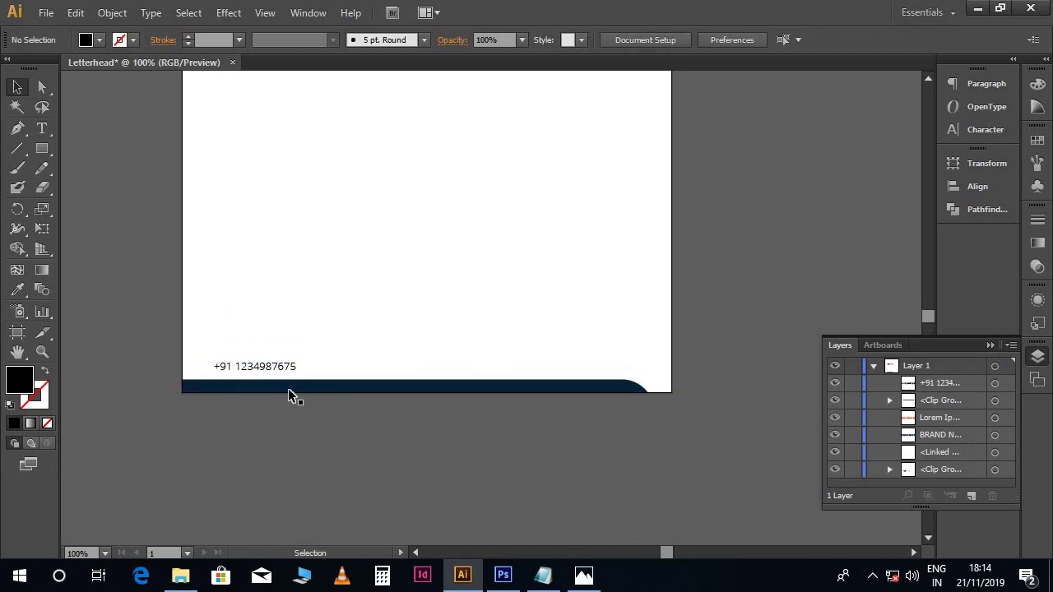
left_click(269, 367)
- Copy the phone line to mid-footer as the e-mail address and nudge the phone number left
left_click_drag(269, 372, 388, 374)
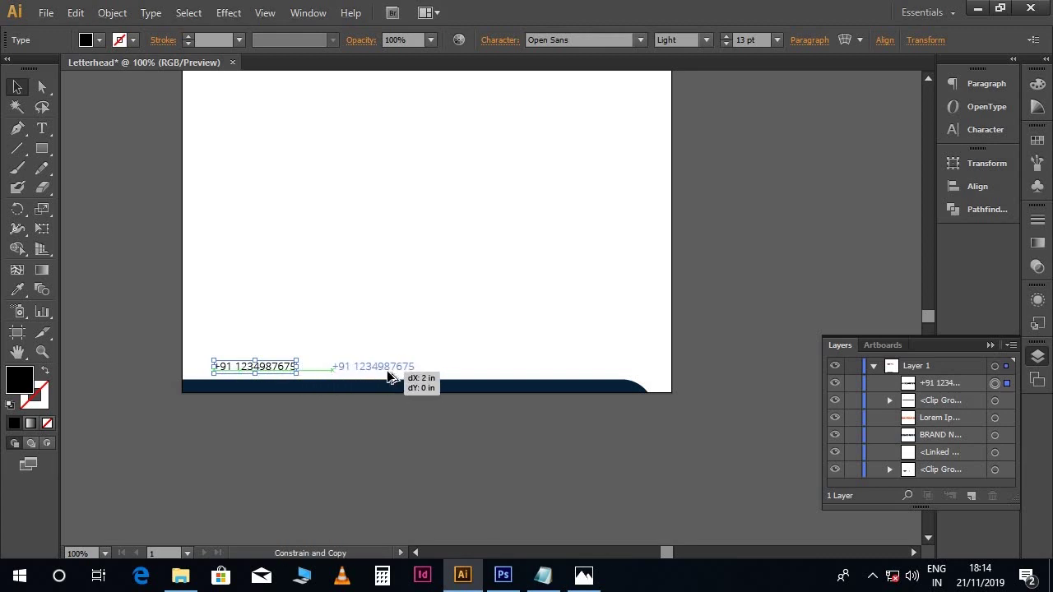
left_click_drag(388, 374, 395, 370)
double_click(396, 368)
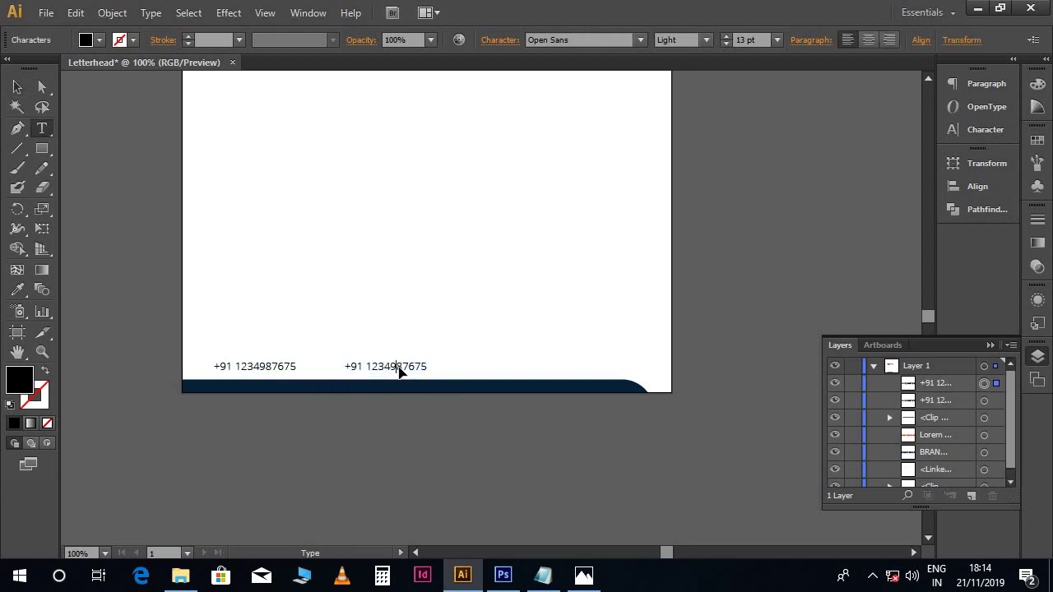
key("ctrl+a")
type("l")
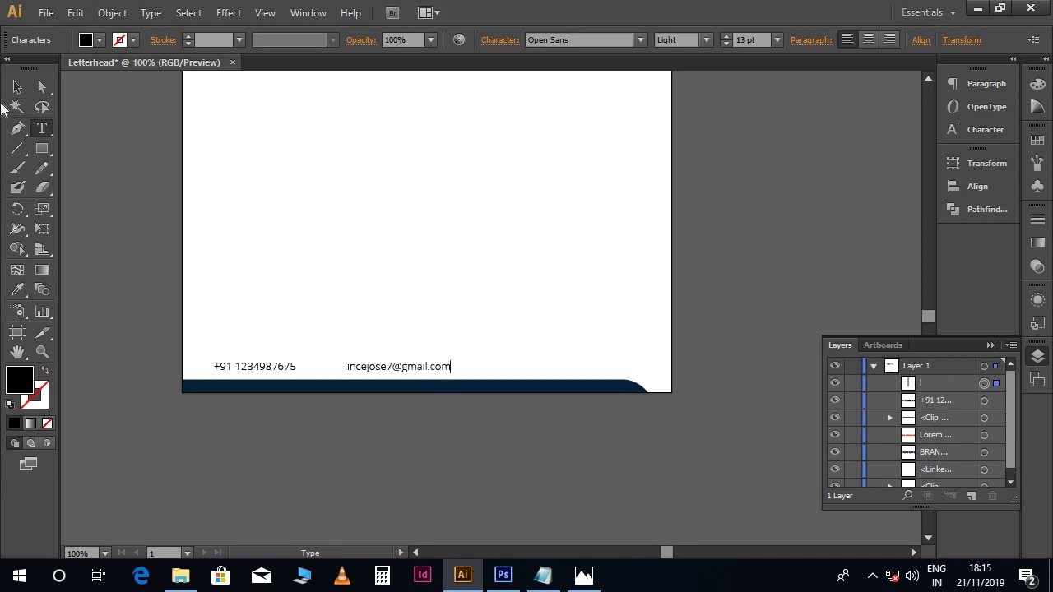
left_click(17, 88)
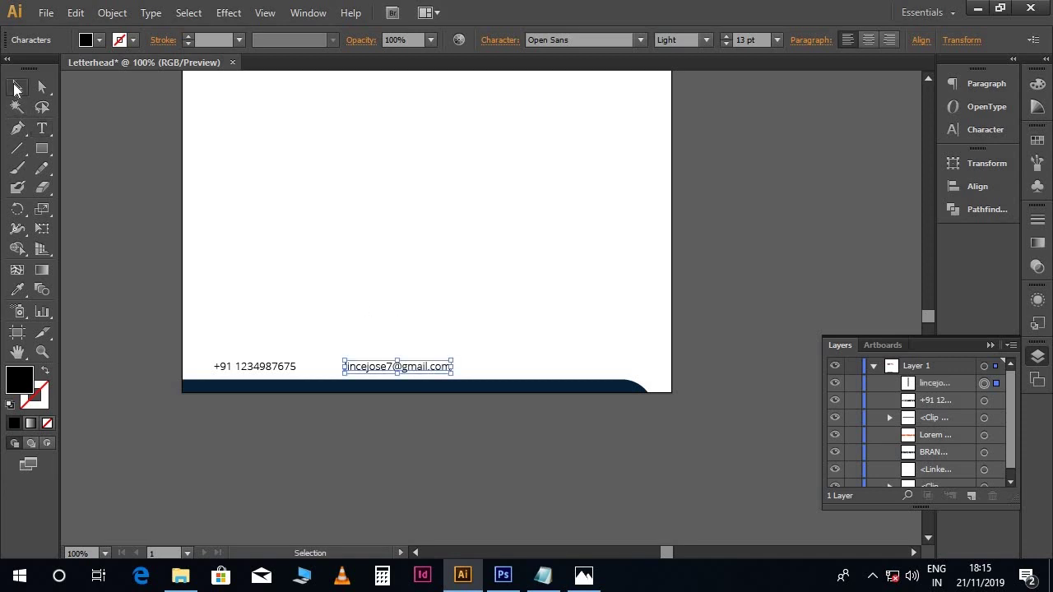
left_click(249, 367)
key("shift+Left")
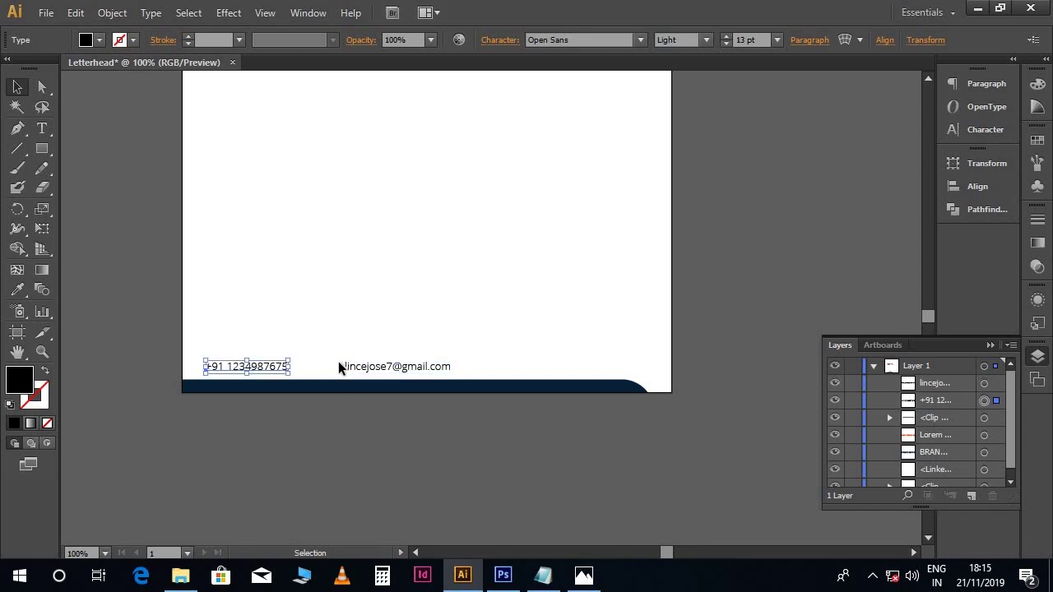
left_click(430, 370)
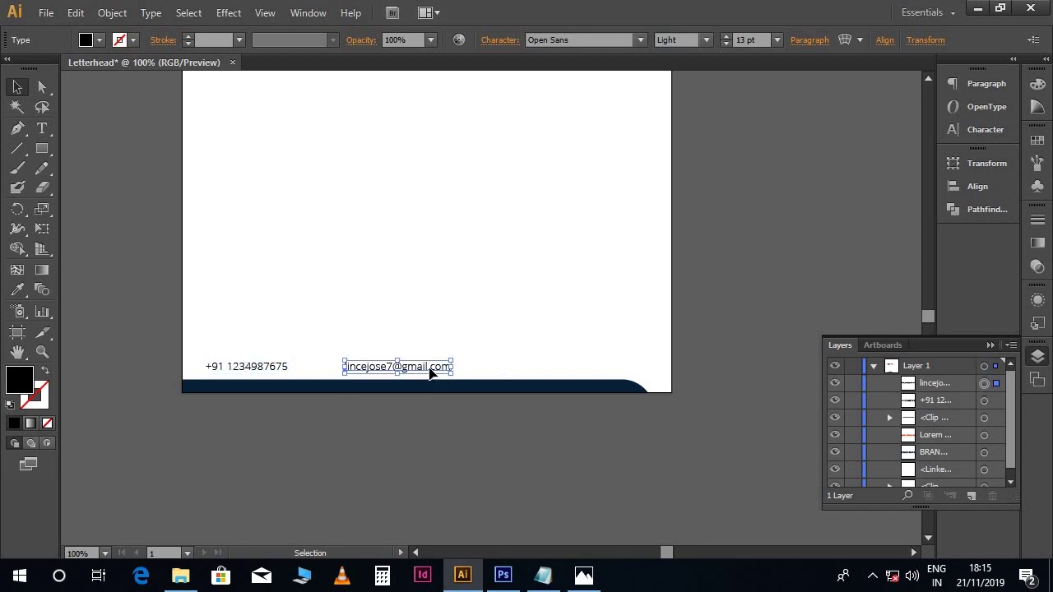
left_click_drag(428, 367, 626, 367)
double_click(611, 368)
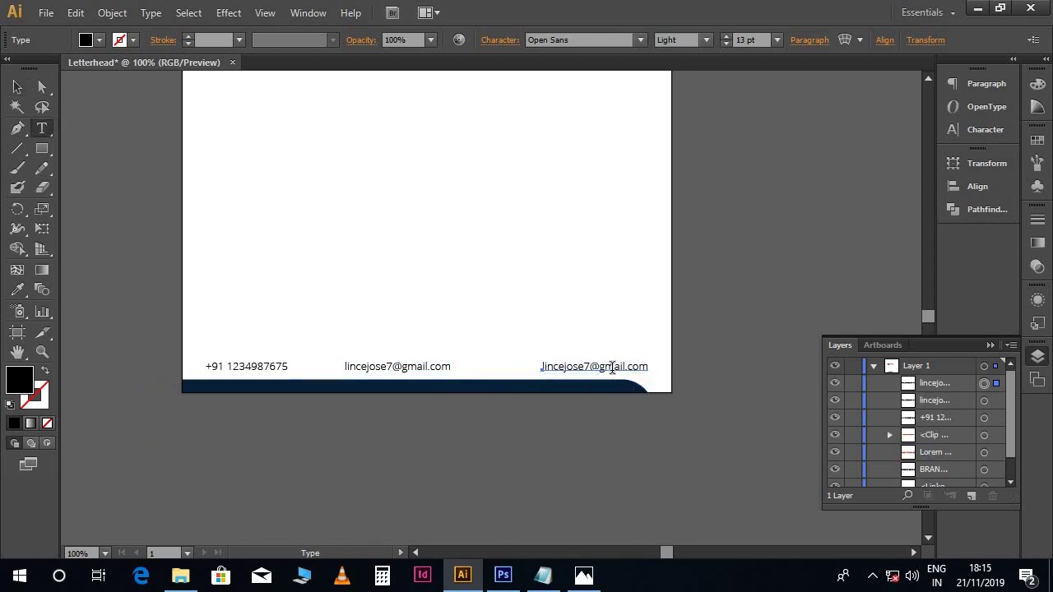
key("ctrl+a")
type("ww")
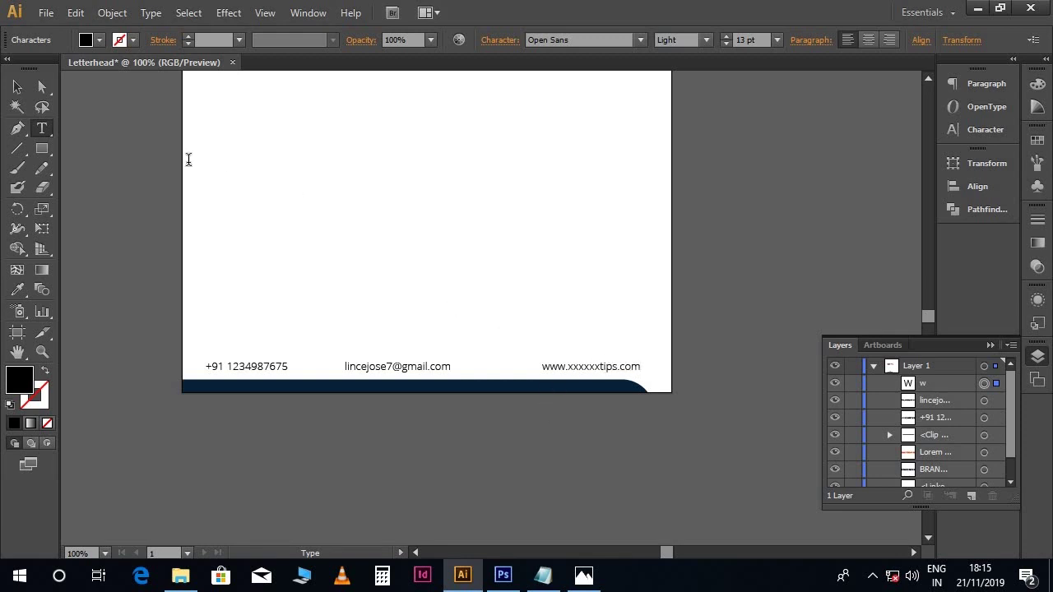
left_click(18, 88)
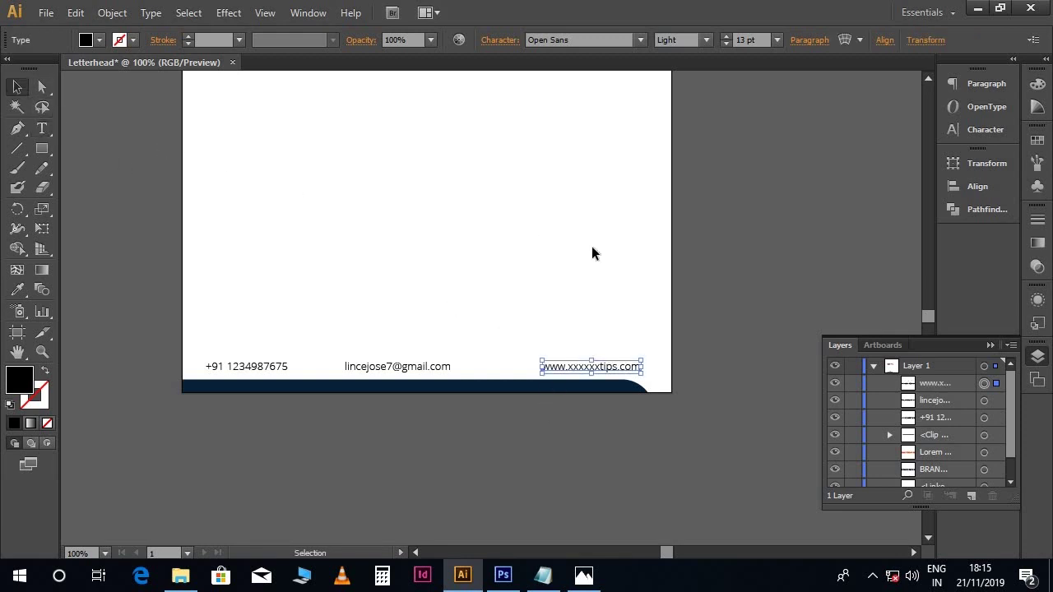
- Shift the e-mail line right so the three contact lines are evenly spaced
left_click(633, 285)
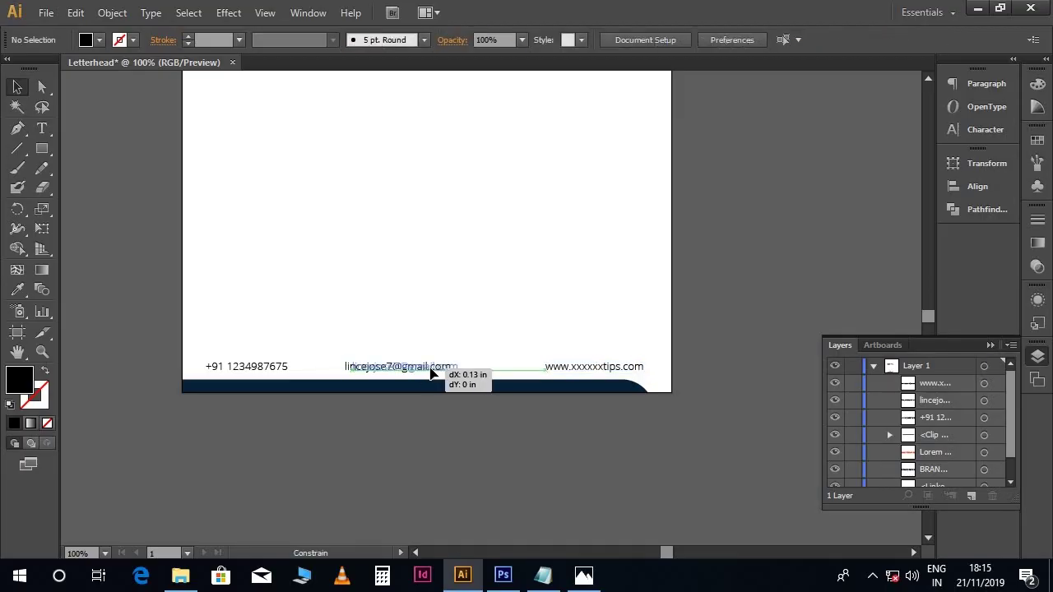
left_click_drag(424, 373, 437, 372)
left_click(494, 439)
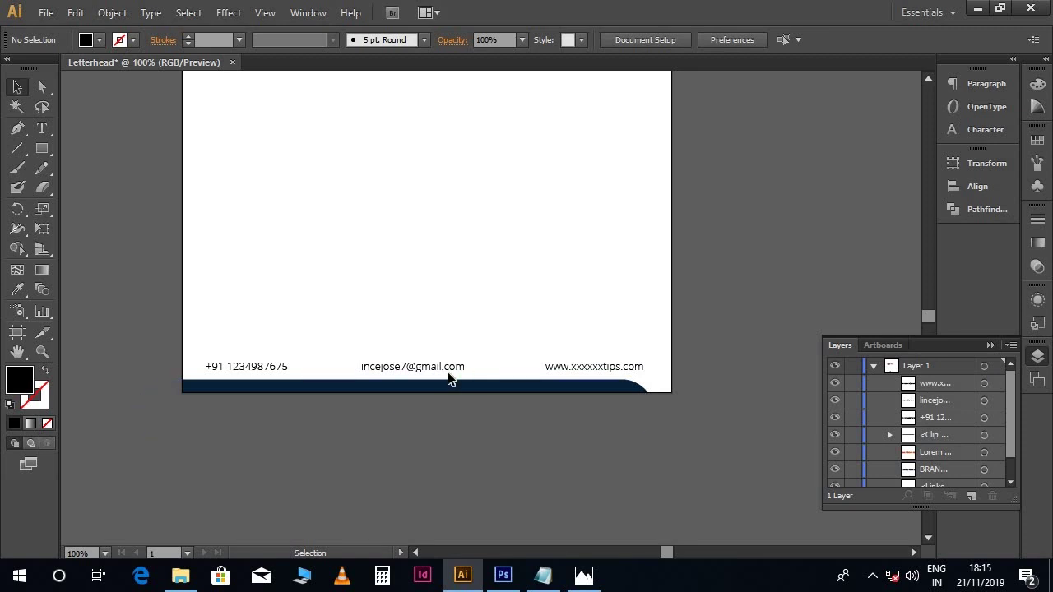
left_click(447, 372)
left_click(469, 457)
- Draw a small circle above the phone number
scroll(463, 452, "up", 1)
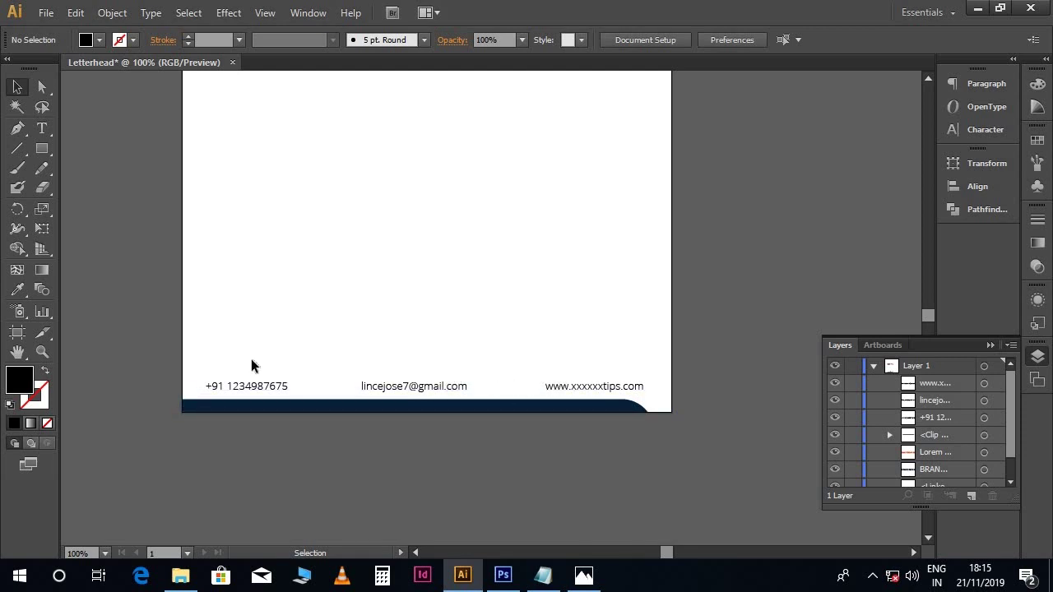
left_click_drag(44, 151, 89, 184)
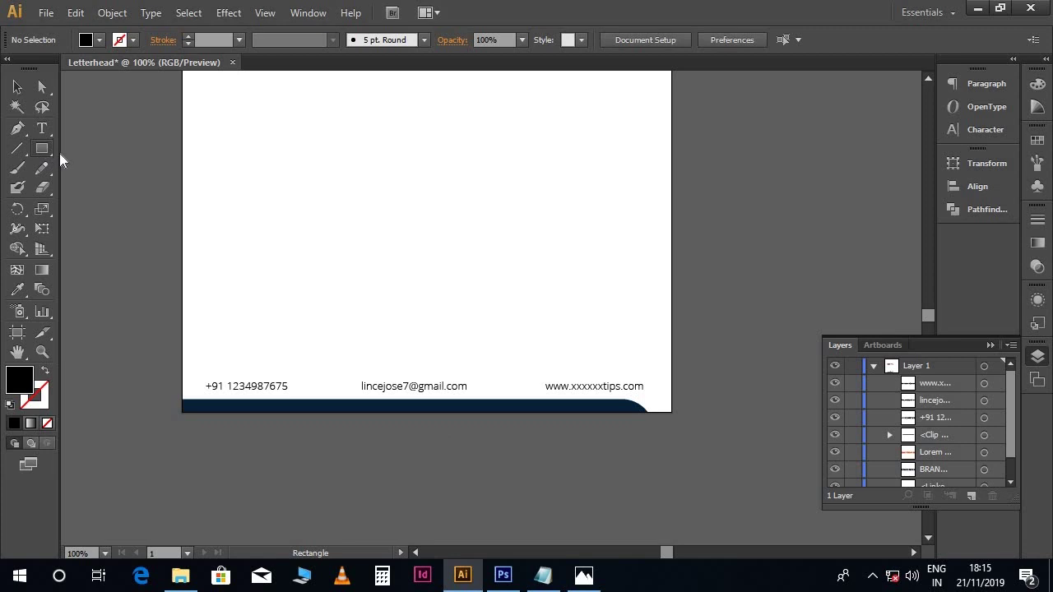
left_click_drag(235, 360, 260, 385)
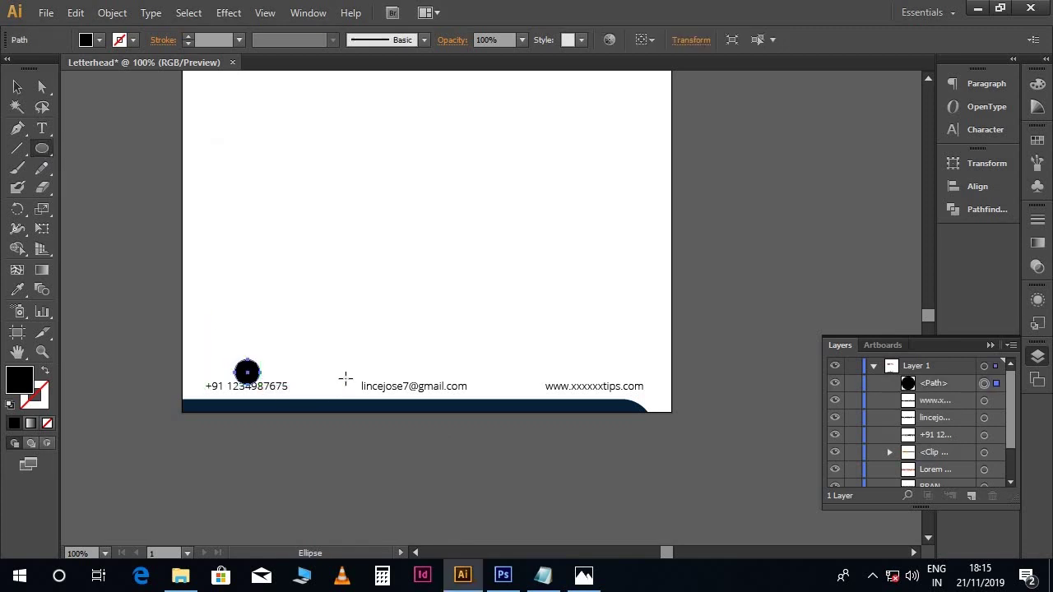
- Fill the circle with the header's orange and nudge it up and right
scroll(345, 378, "up", 2)
scroll(349, 379, "up", 3)
scroll(359, 380, "up", 3)
scroll(359, 379, "up", 2)
key("i")
left_click(395, 142)
scroll(401, 387, "down", 3)
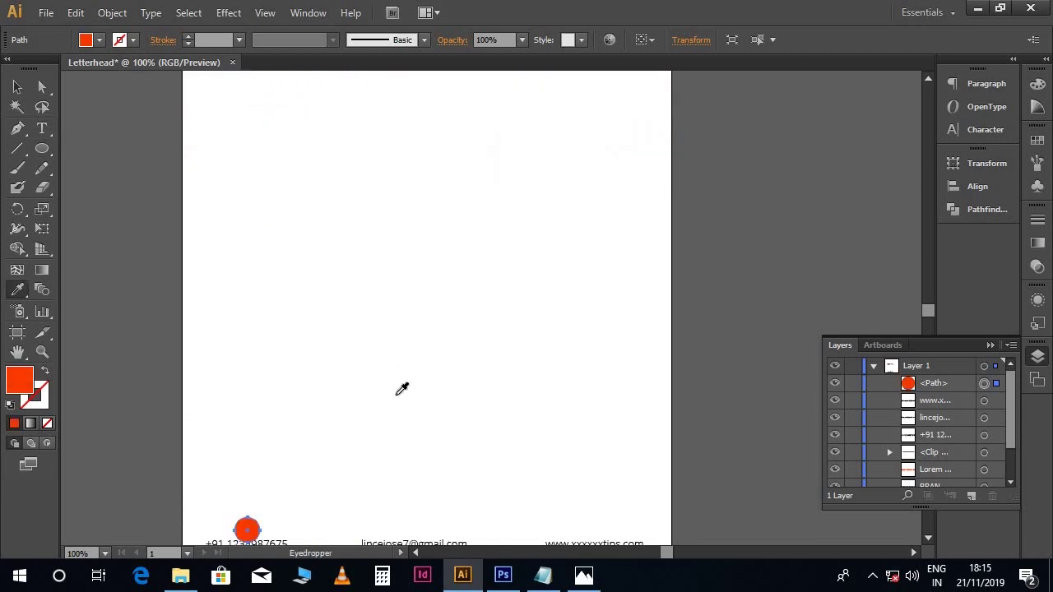
scroll(400, 386, "down", 4)
scroll(395, 391, "down", 1)
key("v")
key("shift+Up")
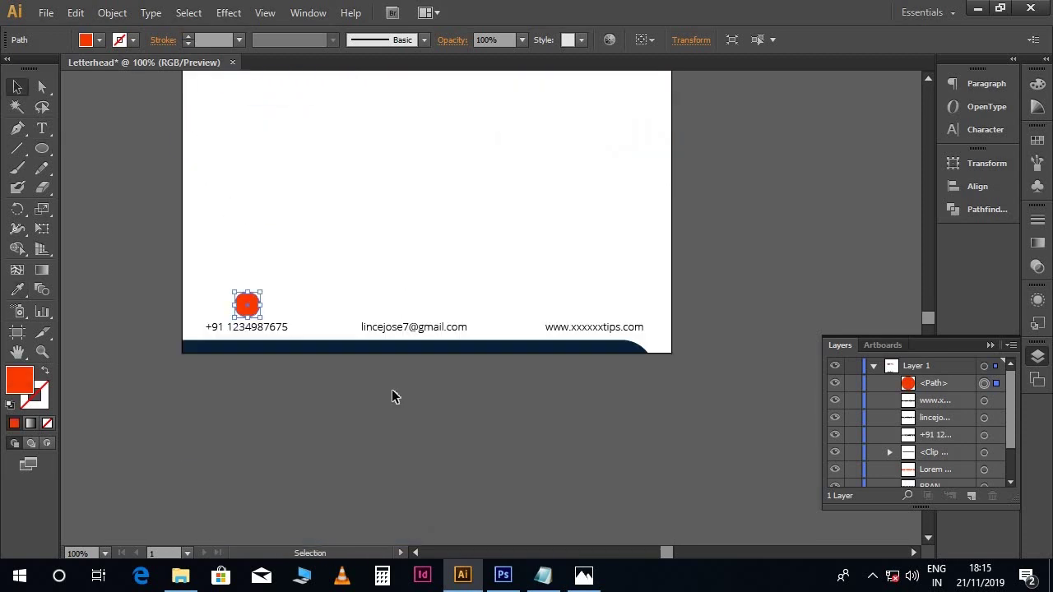
key("Right")
key("Right")
key("Right")
key("Right")
left_click(391, 397)
- Duplicate the orange circle above the e-mail address and the website
scroll(382, 391, "down", 1)
scroll(380, 390, "down", 1)
left_click(258, 273)
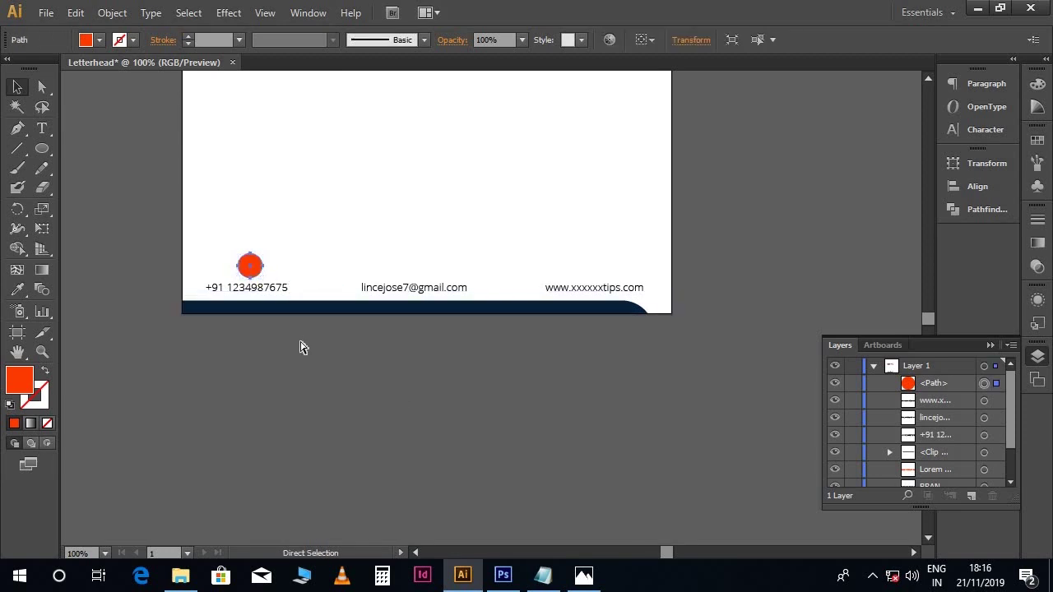
key("ctrl+plus")
left_click_drag(331, 345, 415, 384)
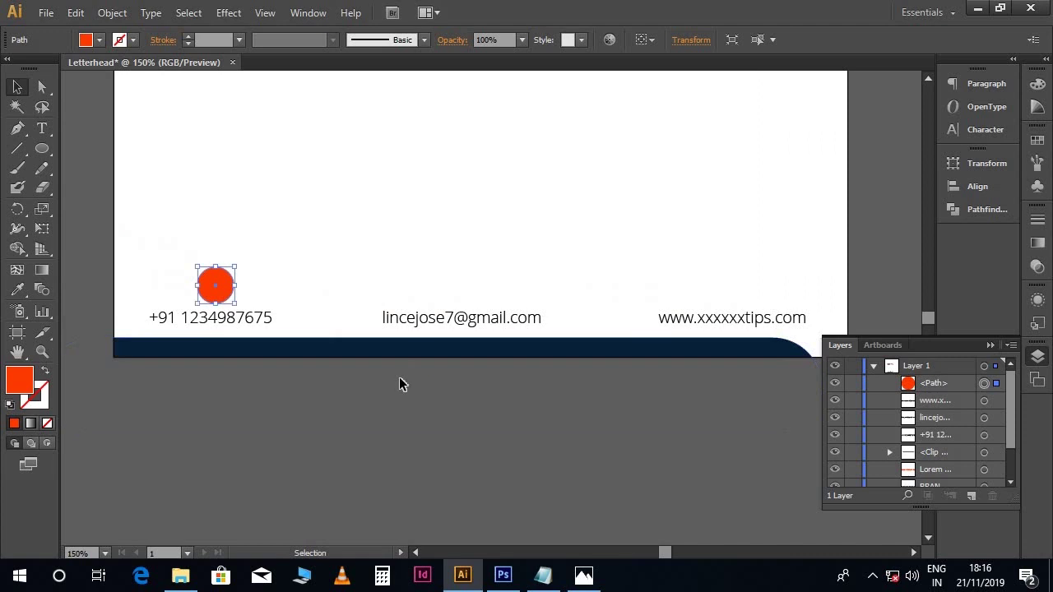
left_click(990, 345)
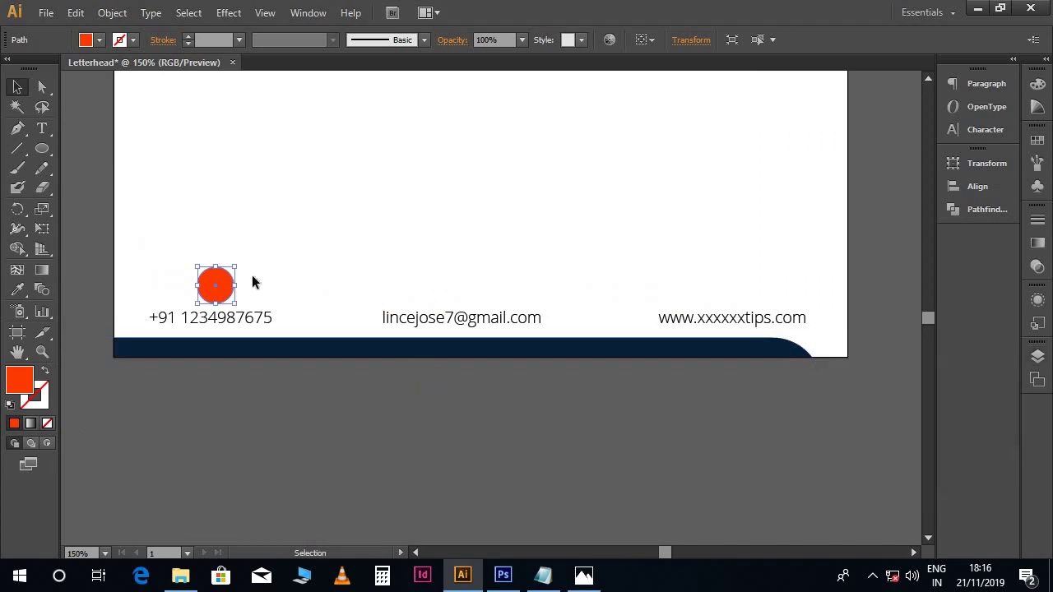
left_click_drag(252, 294, 470, 294)
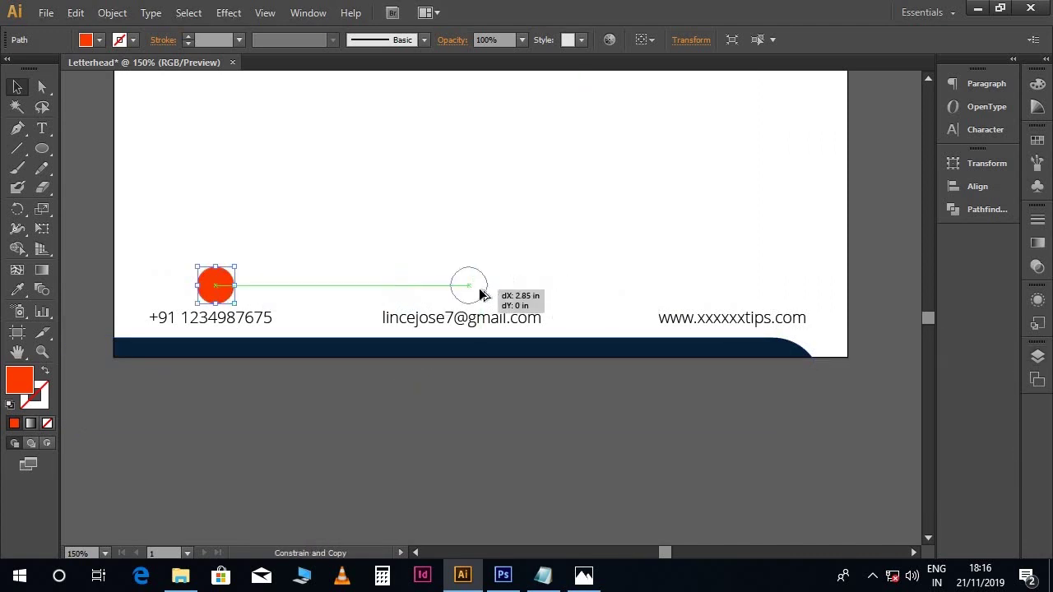
left_click_drag(471, 295, 742, 321)
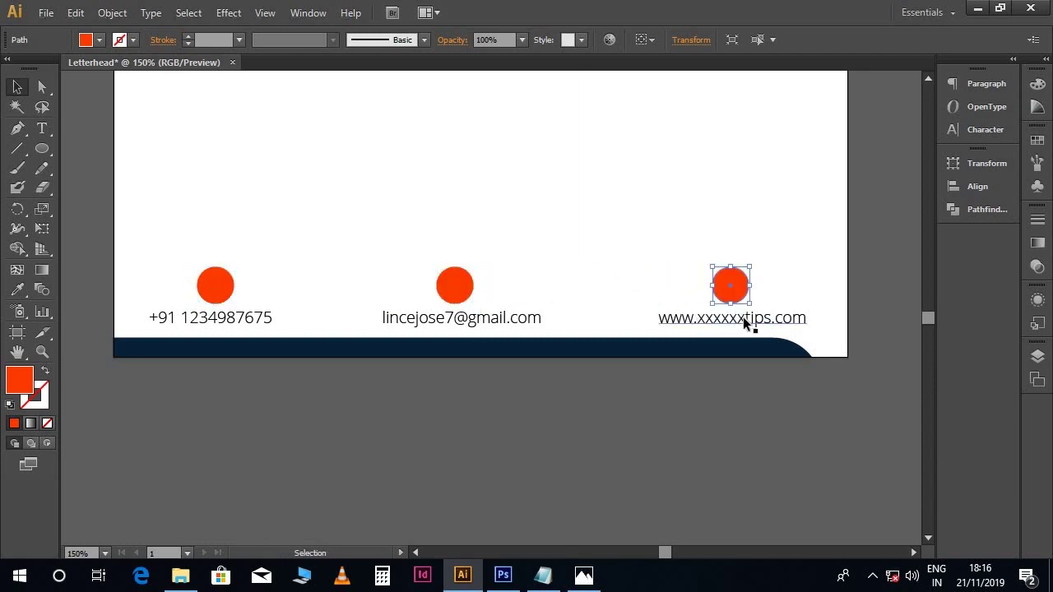
- Centre each circle horizontally over its website, e-mail and phone text
left_click(743, 316, "shift")
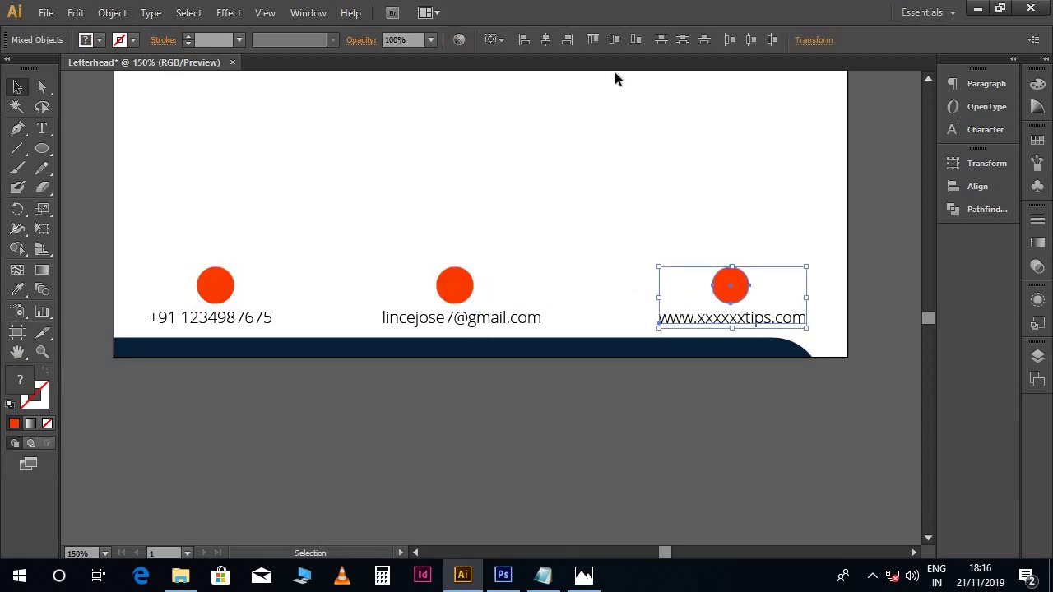
left_click(547, 43)
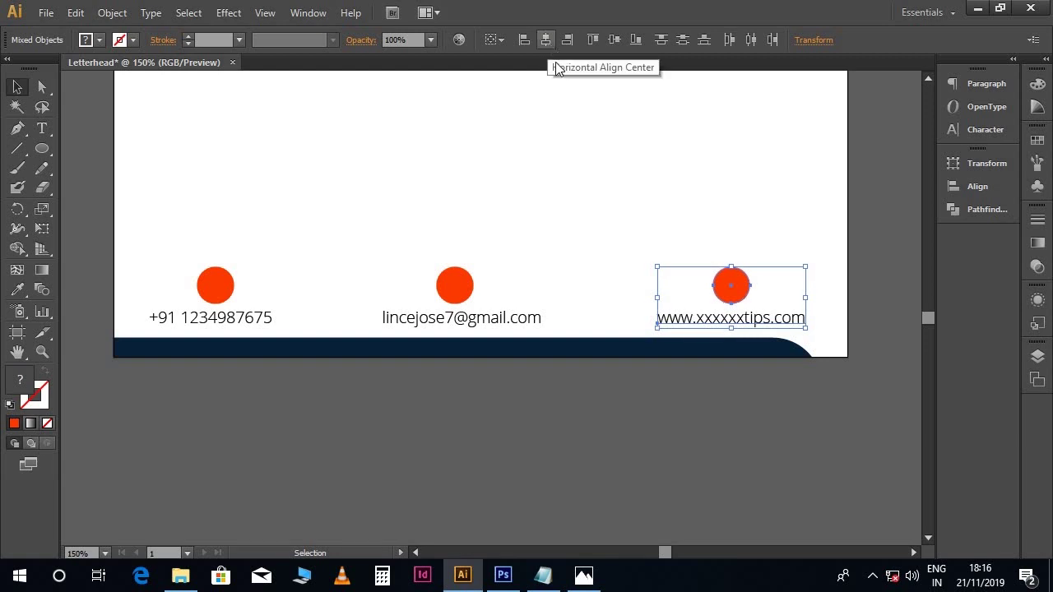
left_click(526, 402)
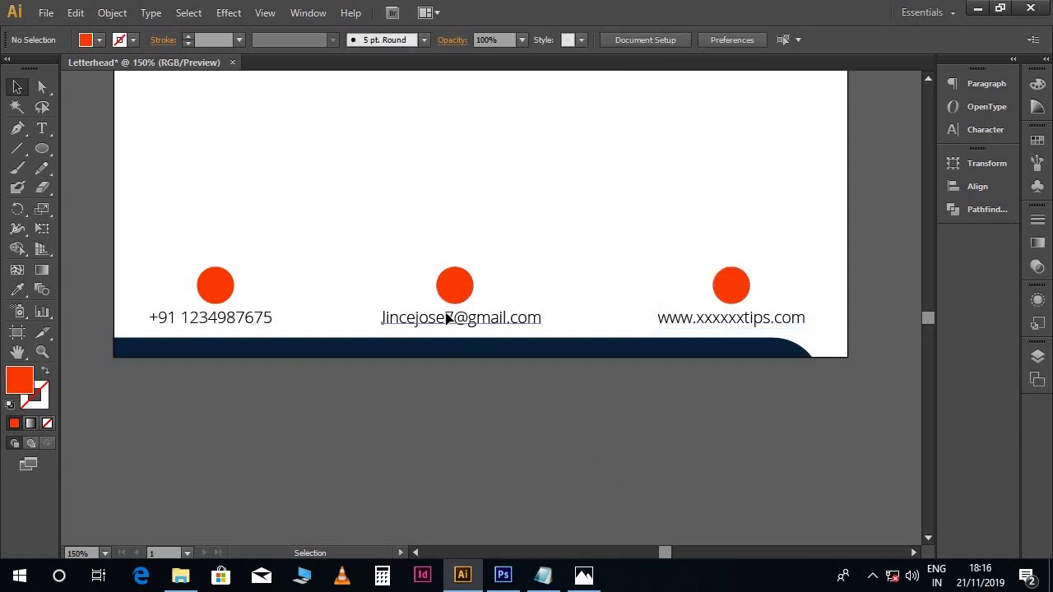
left_click(448, 319)
left_click(456, 285, "shift")
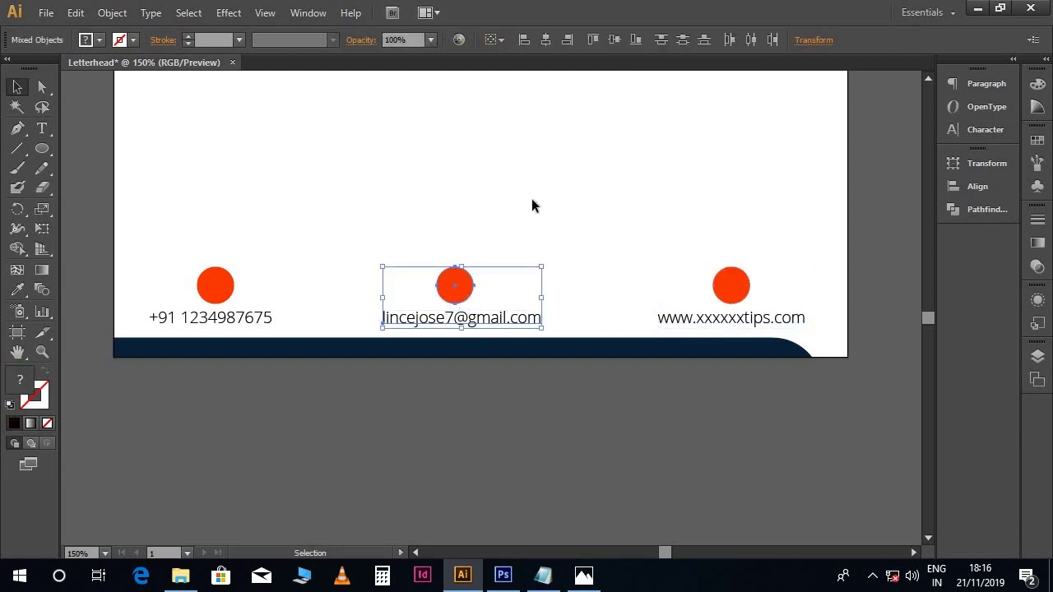
left_click(544, 42)
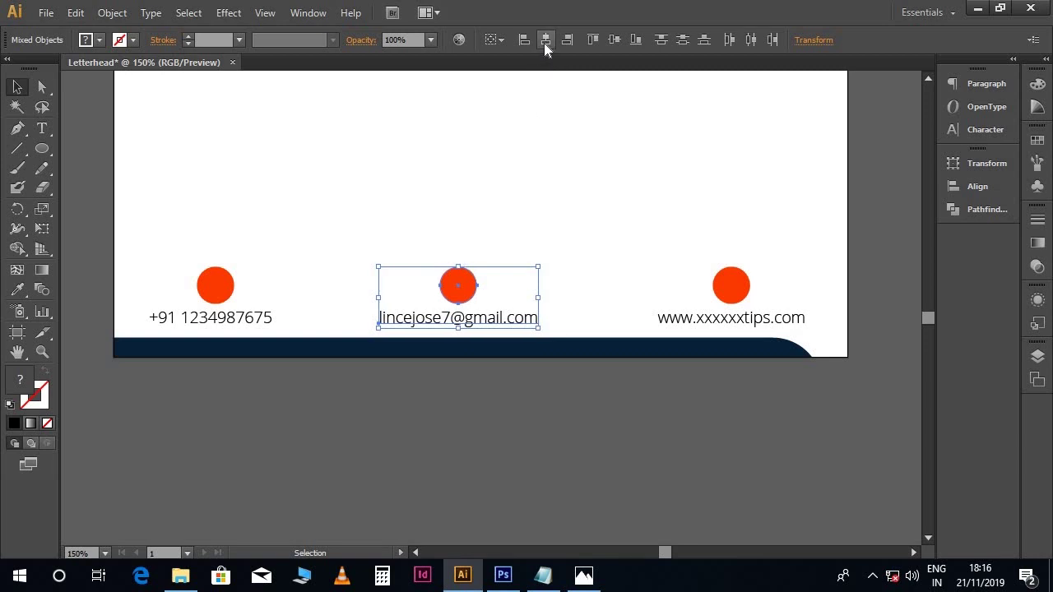
left_click(226, 319)
left_click(223, 289, "shift")
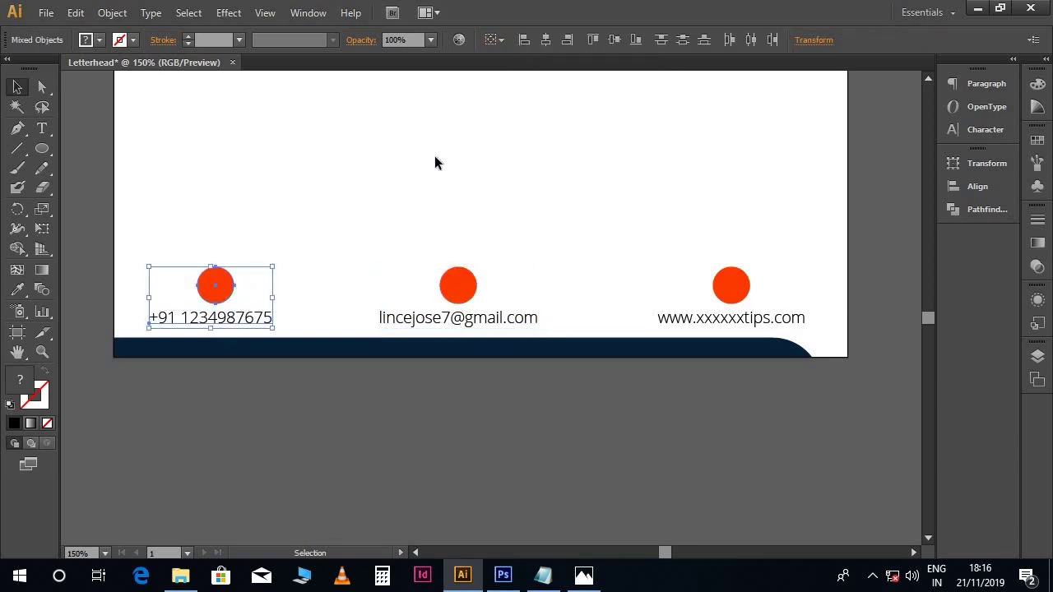
left_click(543, 44)
left_click(282, 305)
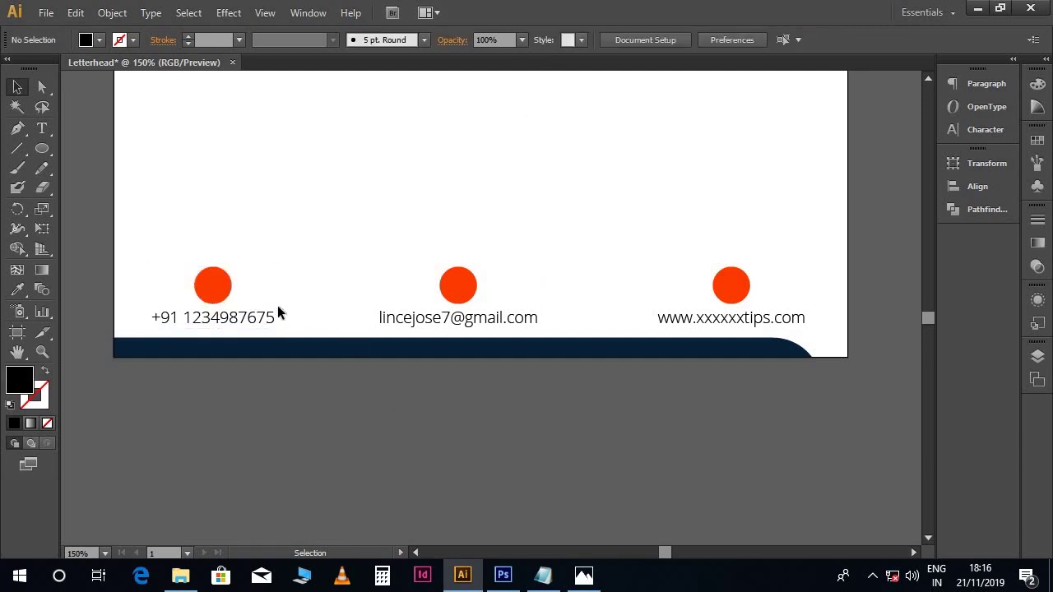
left_click(47, 13)
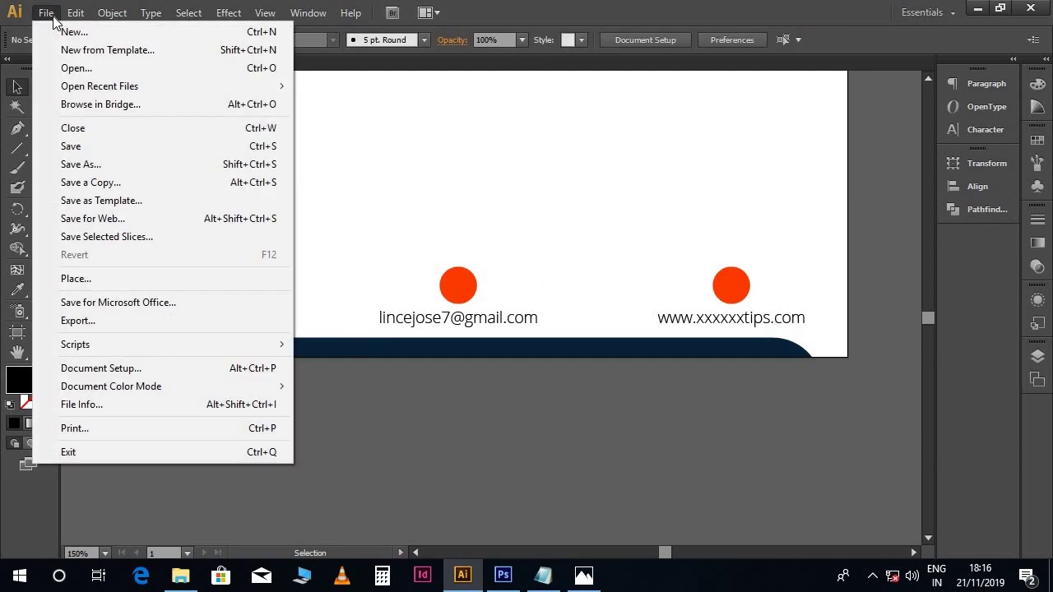
- Place icon-mob and shrink it to fit inside the phone circle
left_click(104, 282)
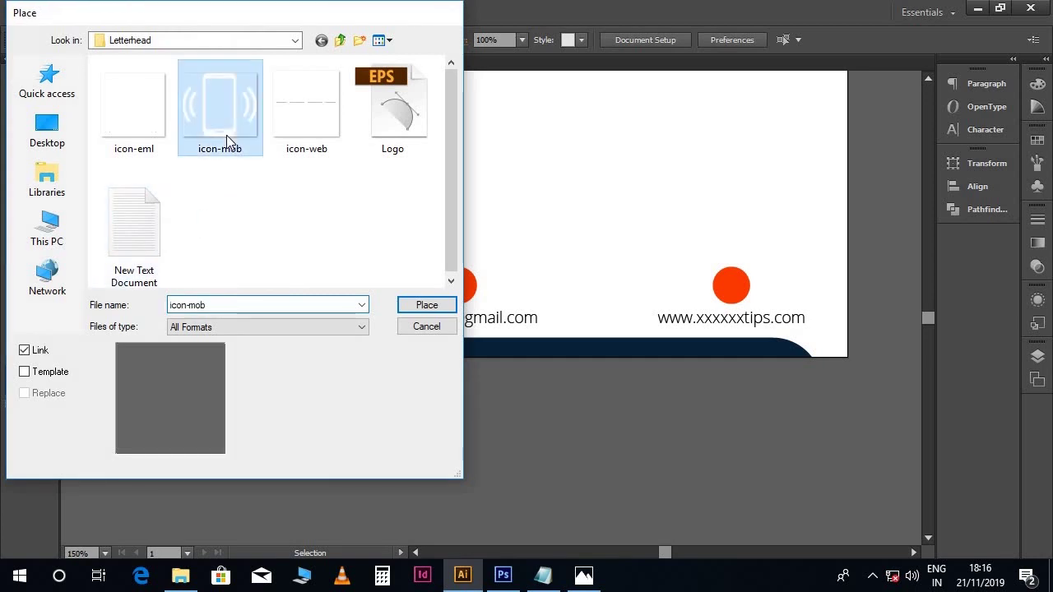
double_click(228, 138)
mouse_move(553, 360)
left_mouse_down()
mouse_move(486, 290)
mouse_move(223, 287)
mouse_move(226, 280)
left_mouse_up()
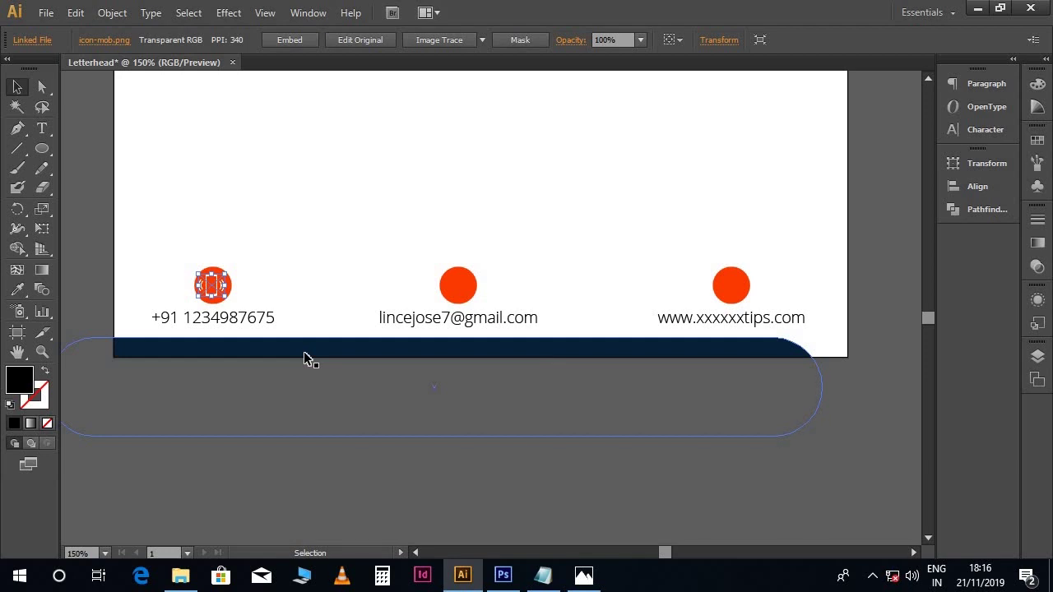
left_click(133, 141)
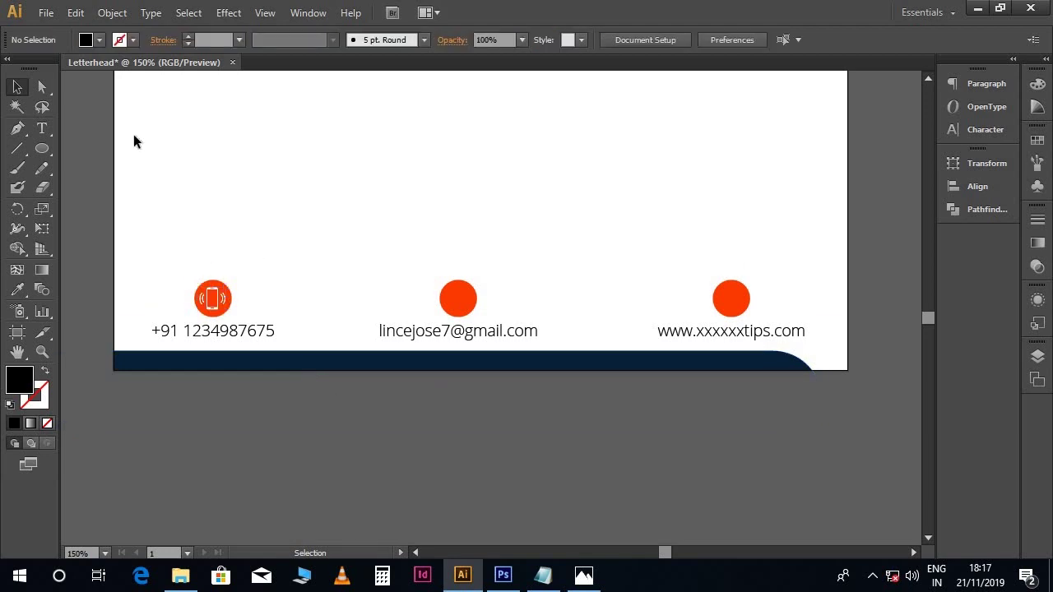
- Place icon-eml and scale it into the e-mail circle
left_click(46, 12)
left_click(74, 278)
double_click(146, 121)
left_click(444, 260)
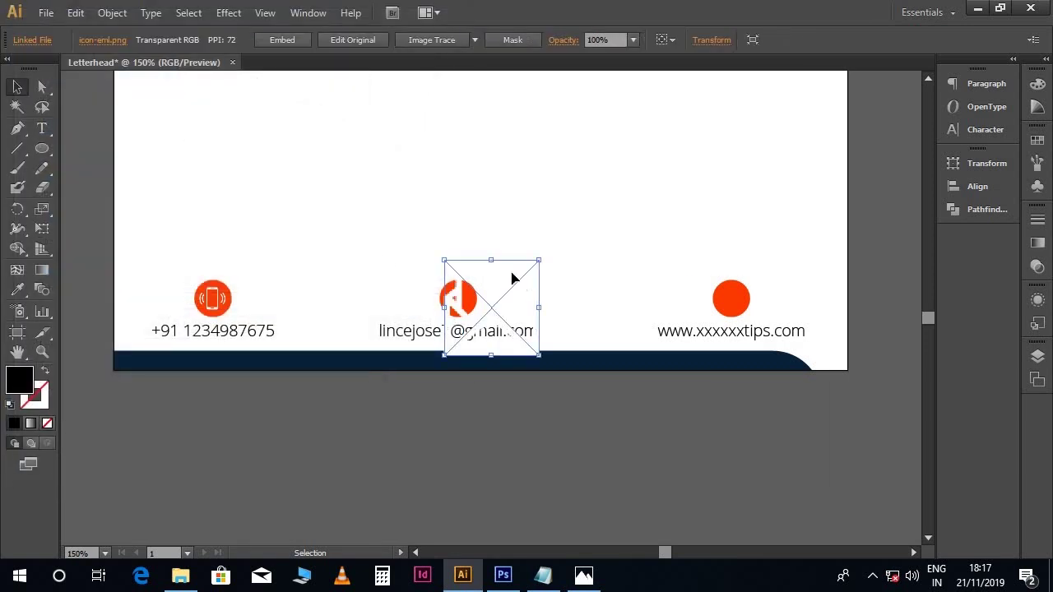
mouse_move(444, 260)
left_mouse_down()
mouse_move(512, 328)
mouse_move(458, 301)
left_mouse_up()
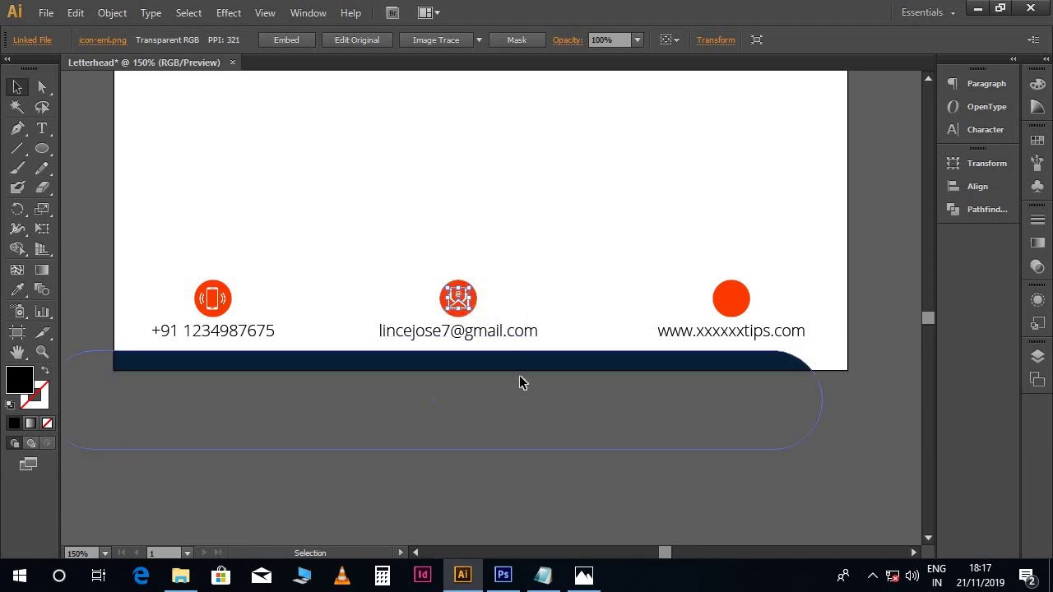
left_click(556, 437)
- Place icon-web at a small size and move it onto the website circle
scroll(574, 428, "up", 1)
left_click(46, 13)
left_click(108, 278)
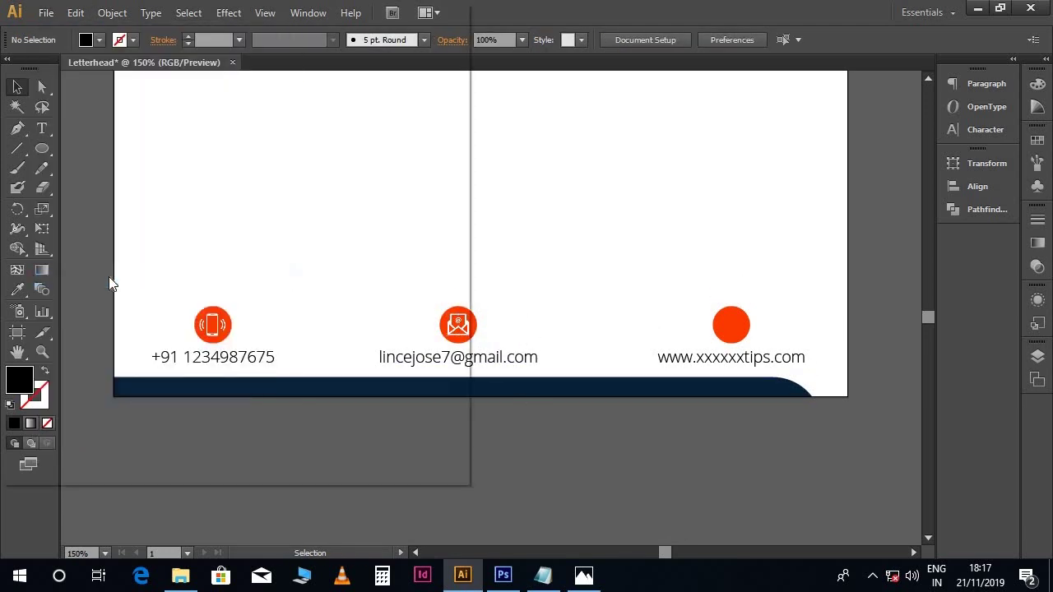
double_click(299, 115)
left_click_drag(448, 257, 488, 325)
left_click_drag(526, 355, 741, 330)
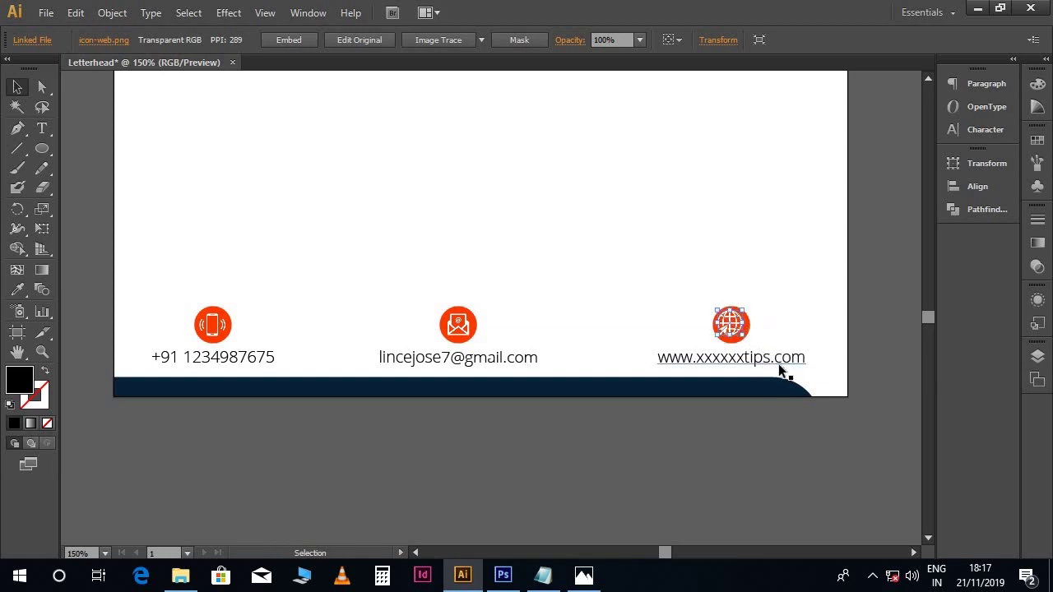
left_click(791, 420)
key("ctrl+1")
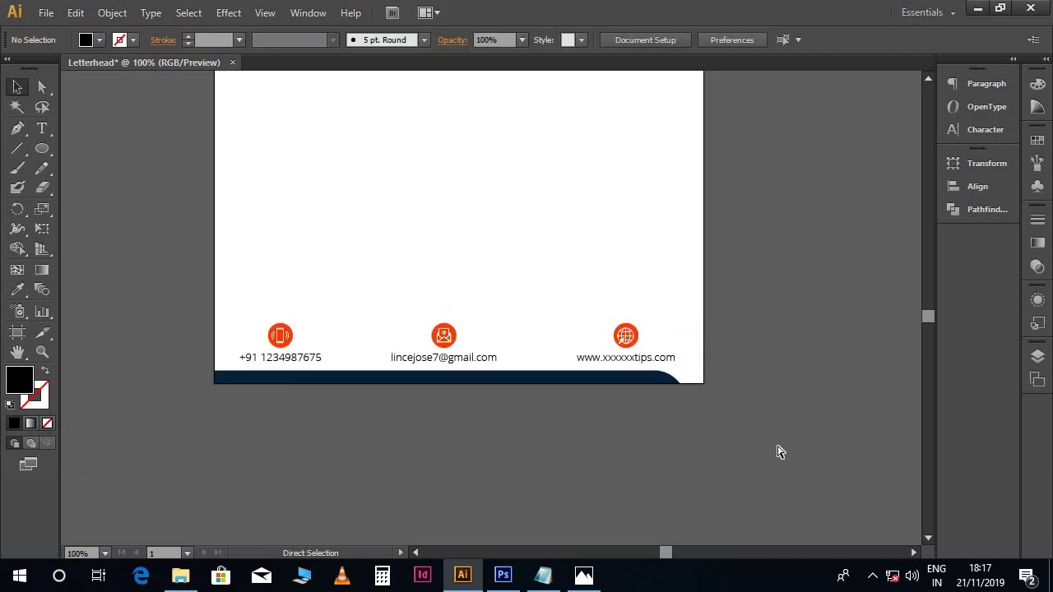
- Select the recipient's name and address lines in the Notepad letter text
key("ctrl+minus")
scroll(777, 440, "up", 3)
scroll(746, 420, "up", 2)
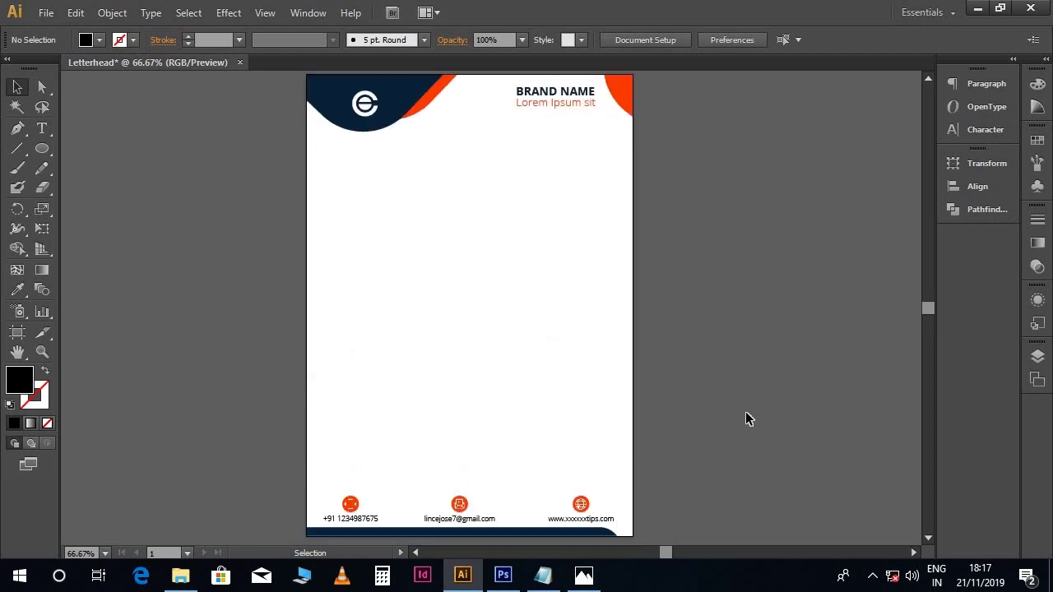
scroll(419, 298, "up", 1)
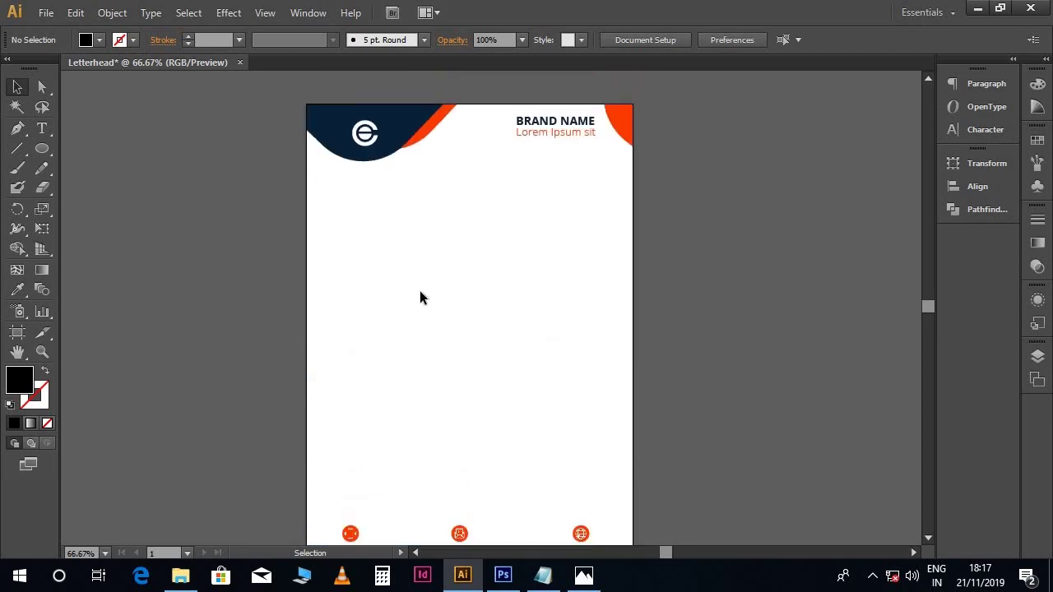
left_click(543, 575)
scroll(326, 313, "up", 3)
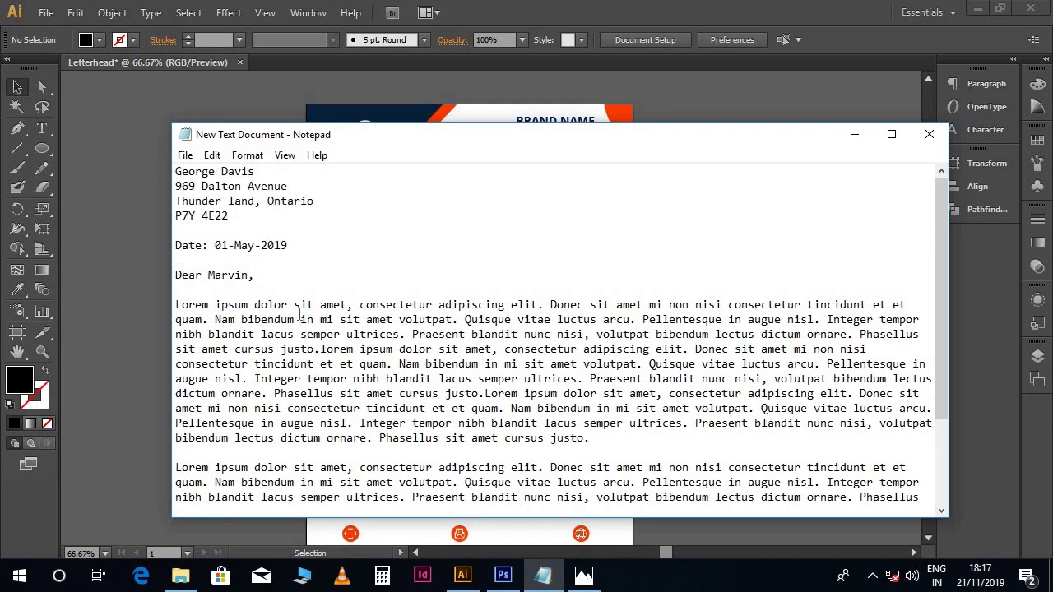
left_click_drag(233, 217, 179, 172)
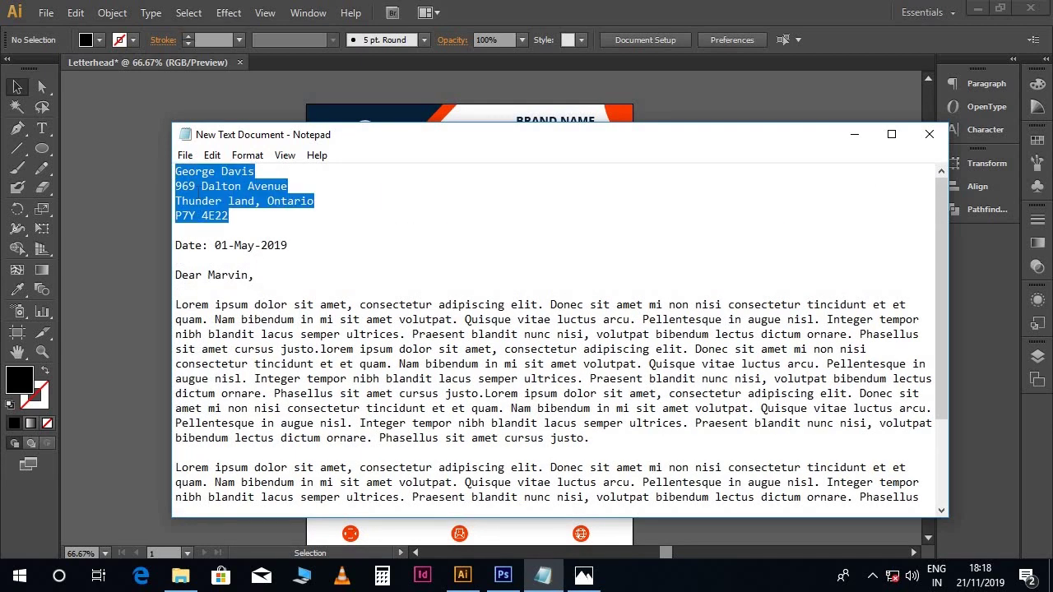
- Paste the address into a new text box drawn below the header logo
left_click(462, 575)
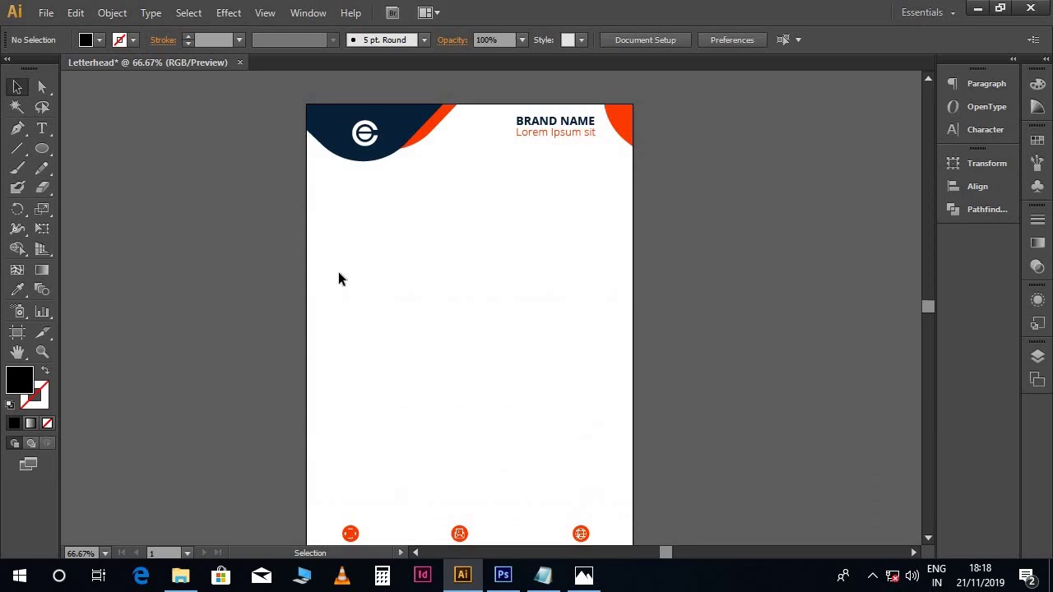
key("t")
scroll(344, 198, "down", 2)
left_click_drag(327, 131, 407, 210)
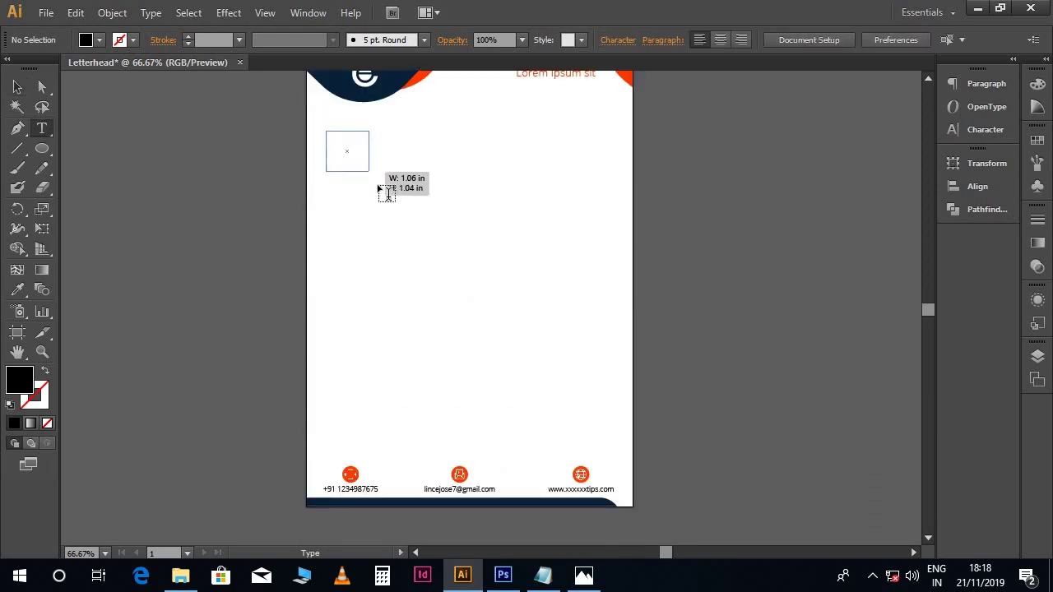
key("ctrl+v")
scroll(407, 210, "up", 2)
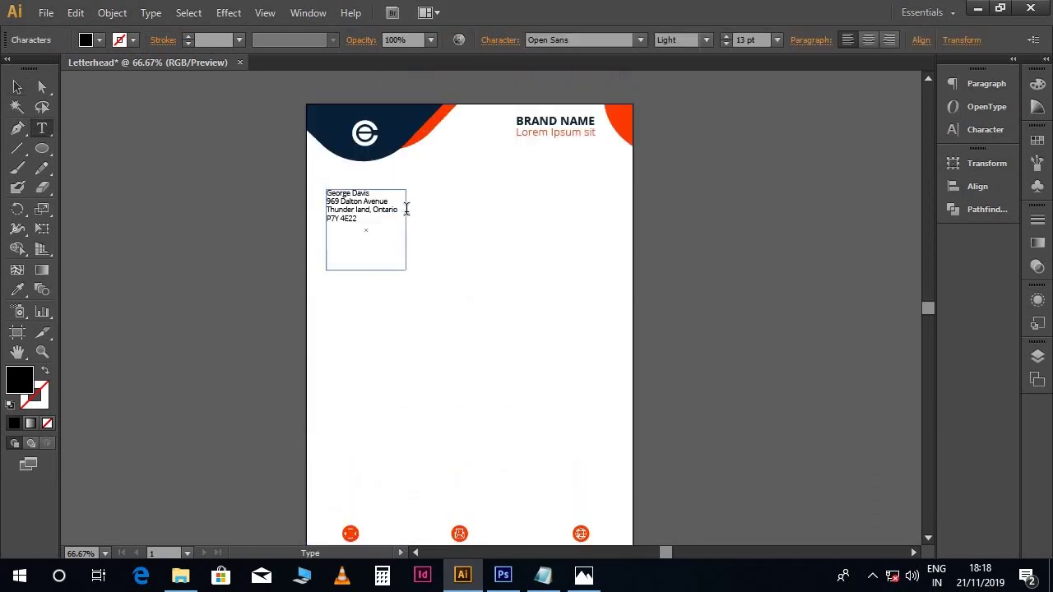
key("ctrl+a")
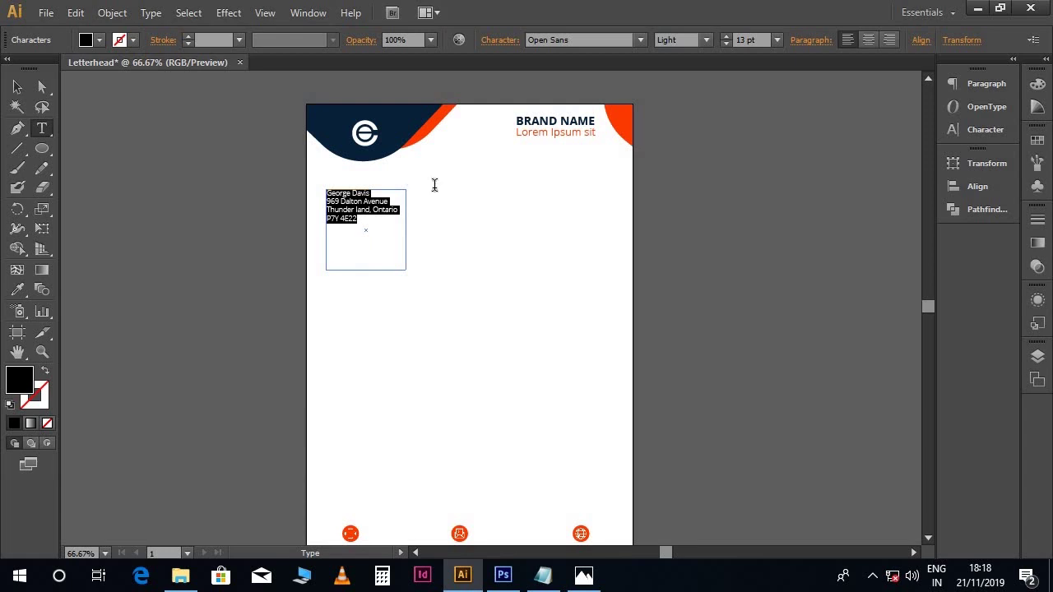
- Give the four-line address block 17 pt leading in the Character panel, then deselect it
key("ctrl+equal")
key("ctrl+equal")
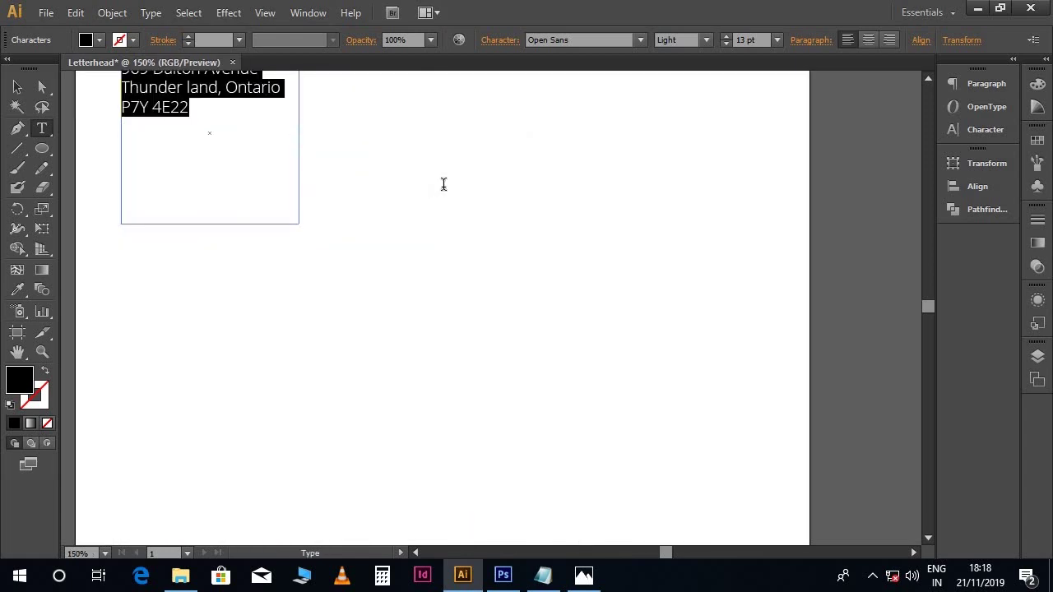
scroll(209, 211, "up", 1)
scroll(197, 164, "up", 1)
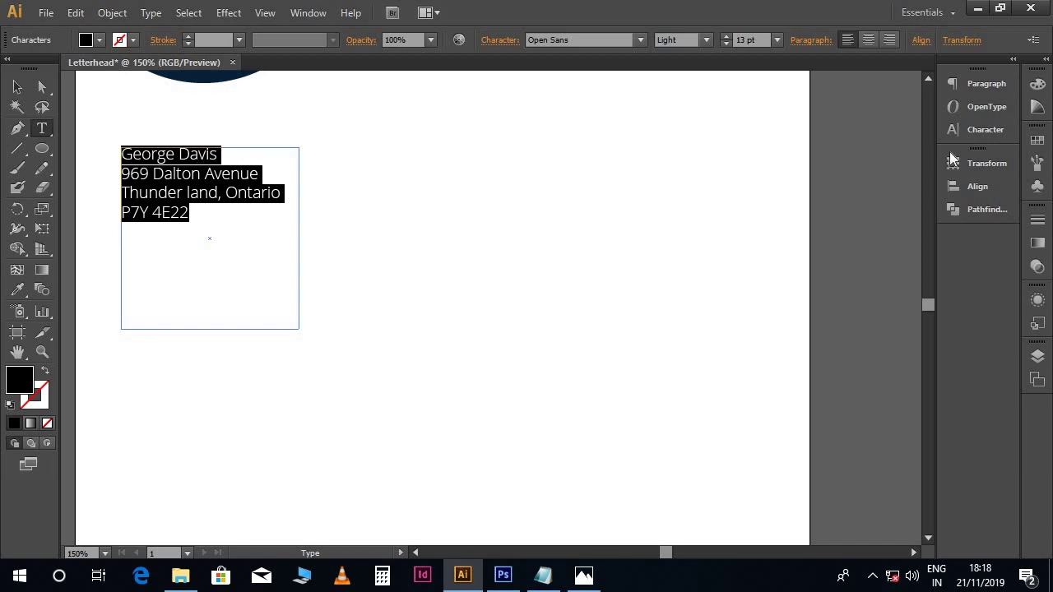
left_click(960, 131)
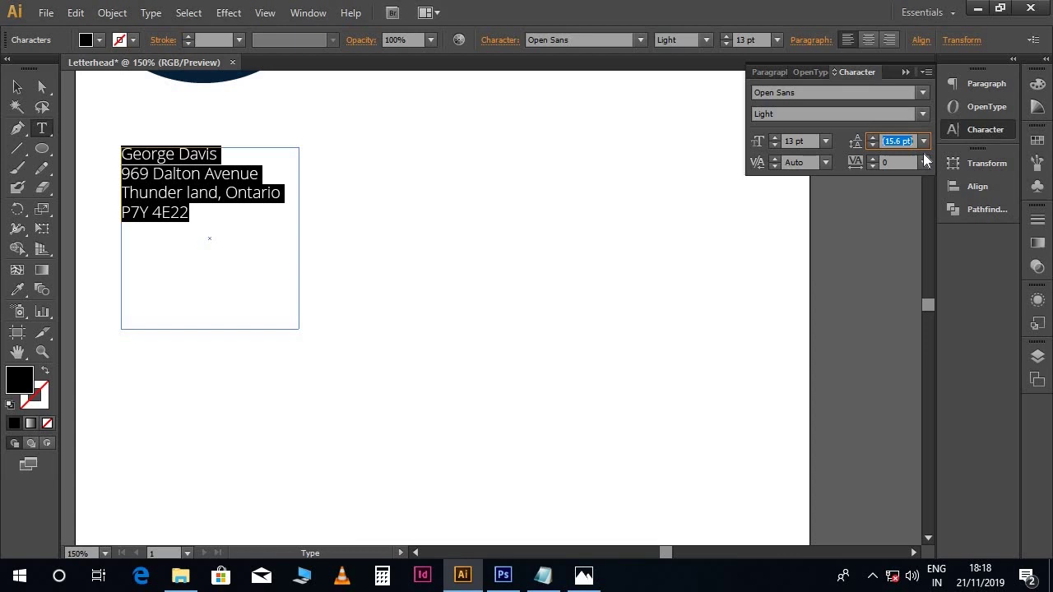
type("16")
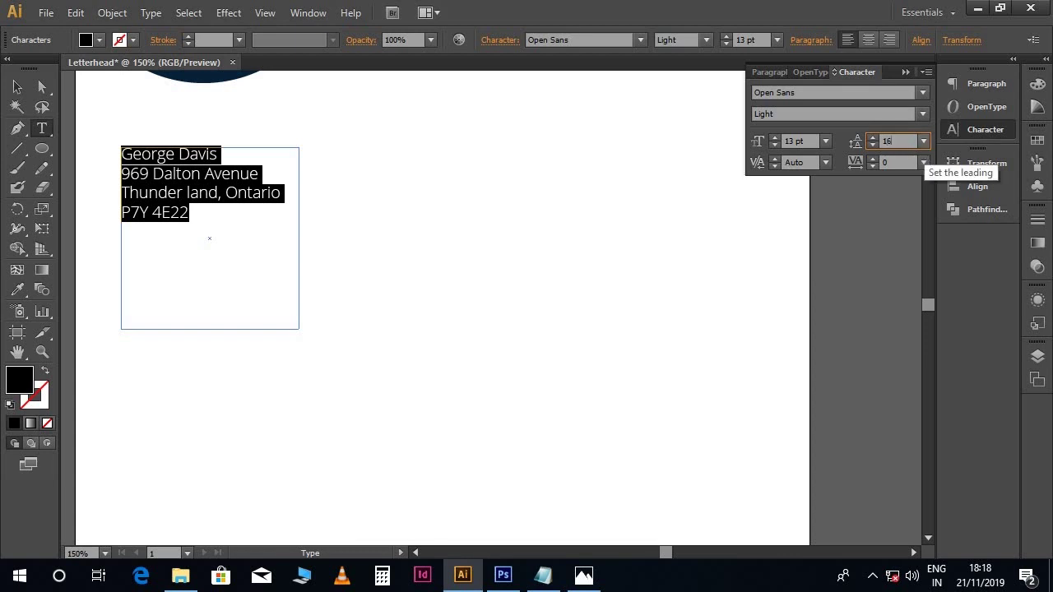
key("Return")
left_click(903, 142)
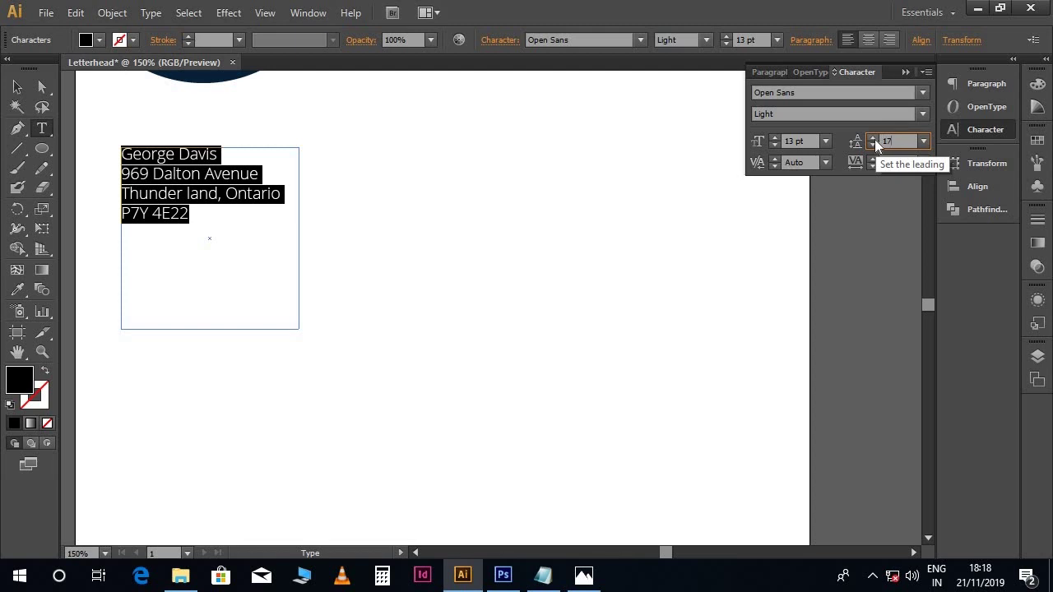
key("Return")
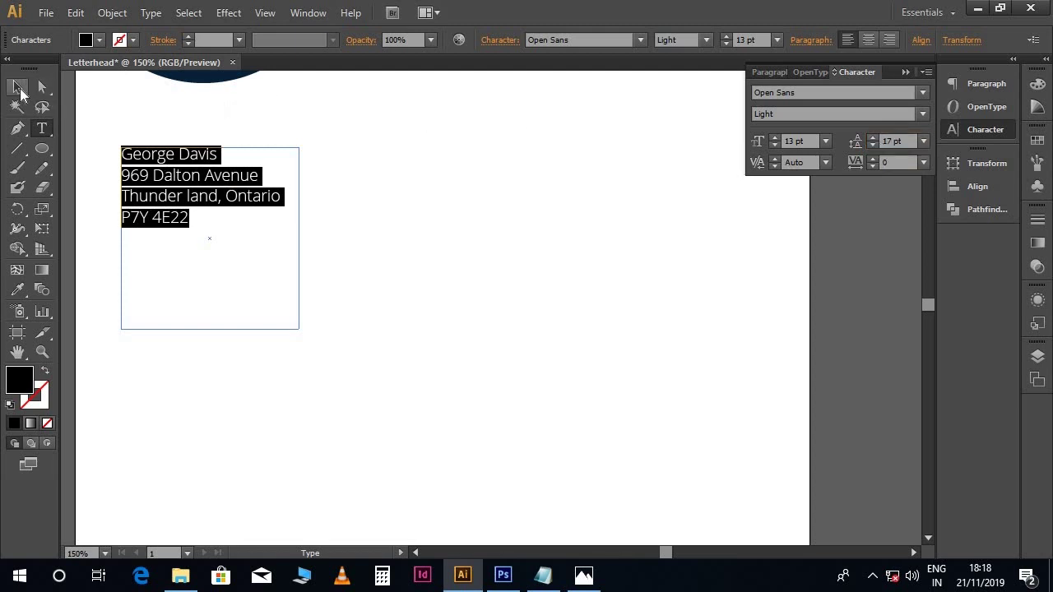
left_click(18, 87)
left_click(592, 285)
left_click(905, 72)
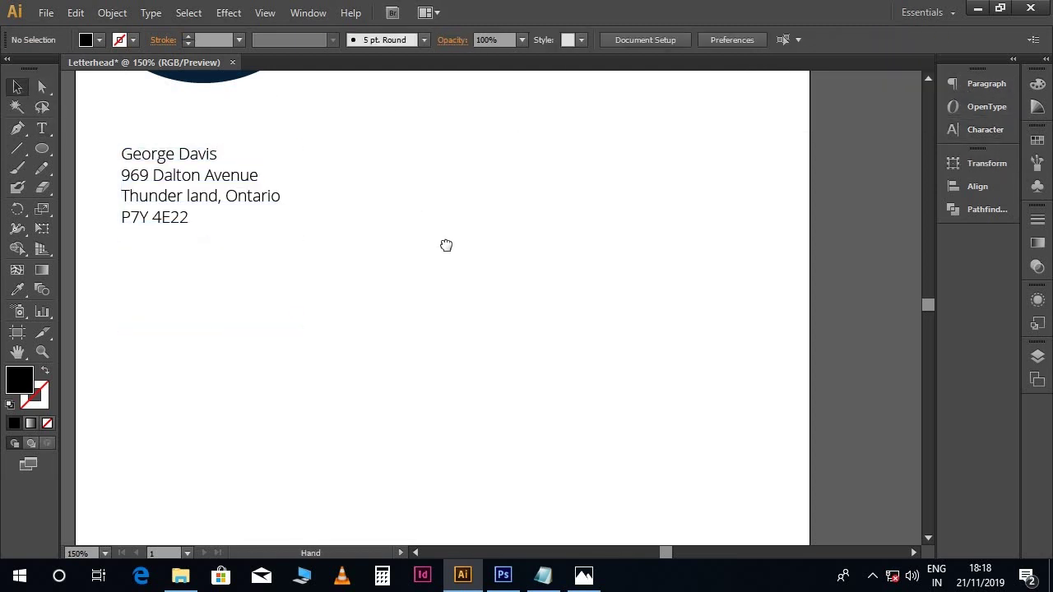
- Nudge the address frame slightly left and shrink it to fit its lines
left_click_drag(446, 245, 545, 285)
key("ctrl+minus")
left_click(381, 255)
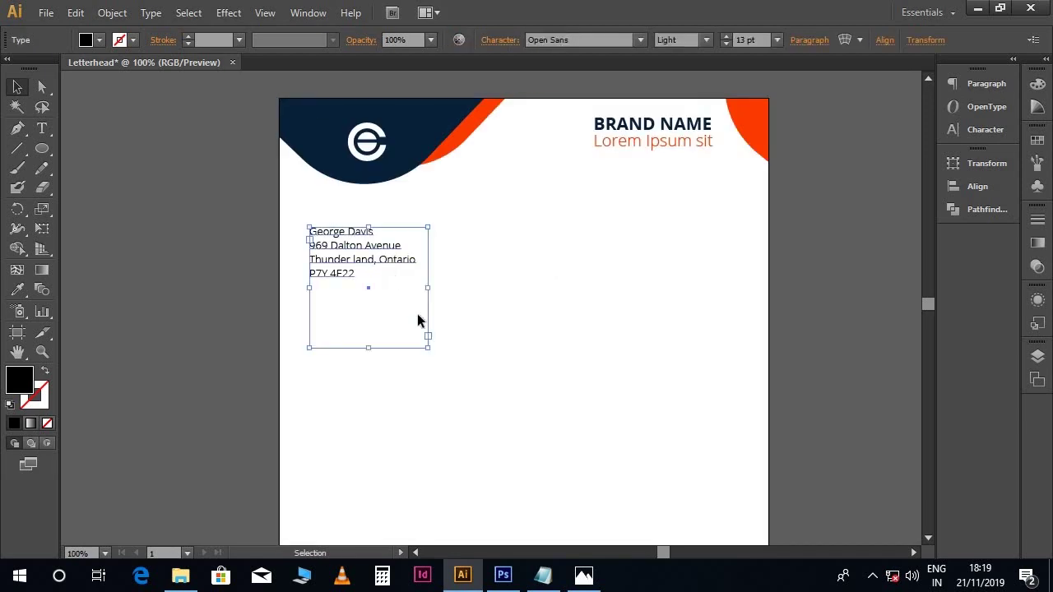
key("shift+Left")
left_click_drag(360, 350, 360, 291)
- Make the name line at the top of the address Semibold
key("t")
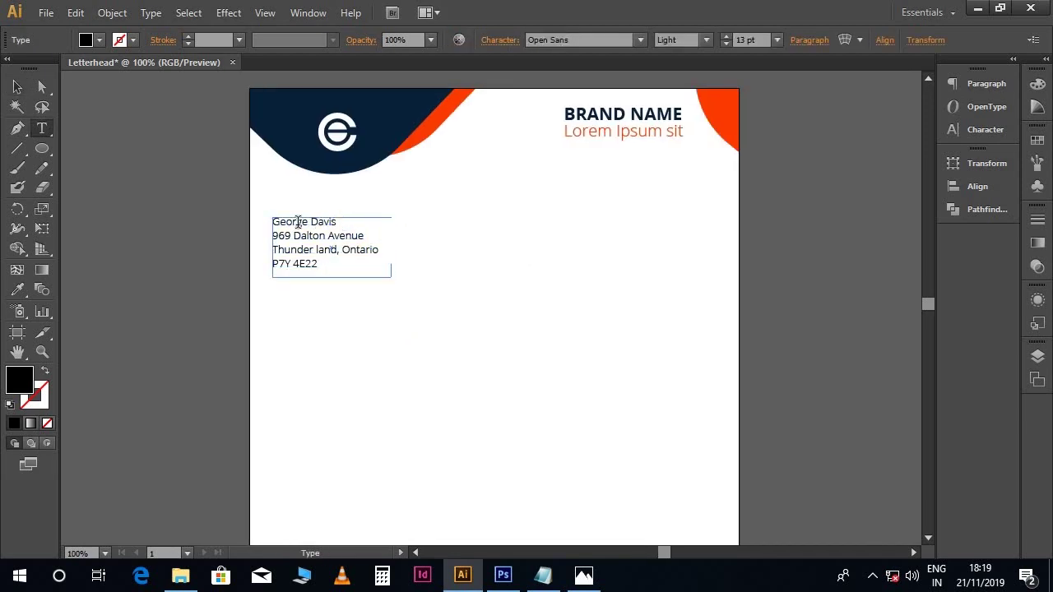
left_click_drag(336, 222, 272, 222)
left_click(706, 40)
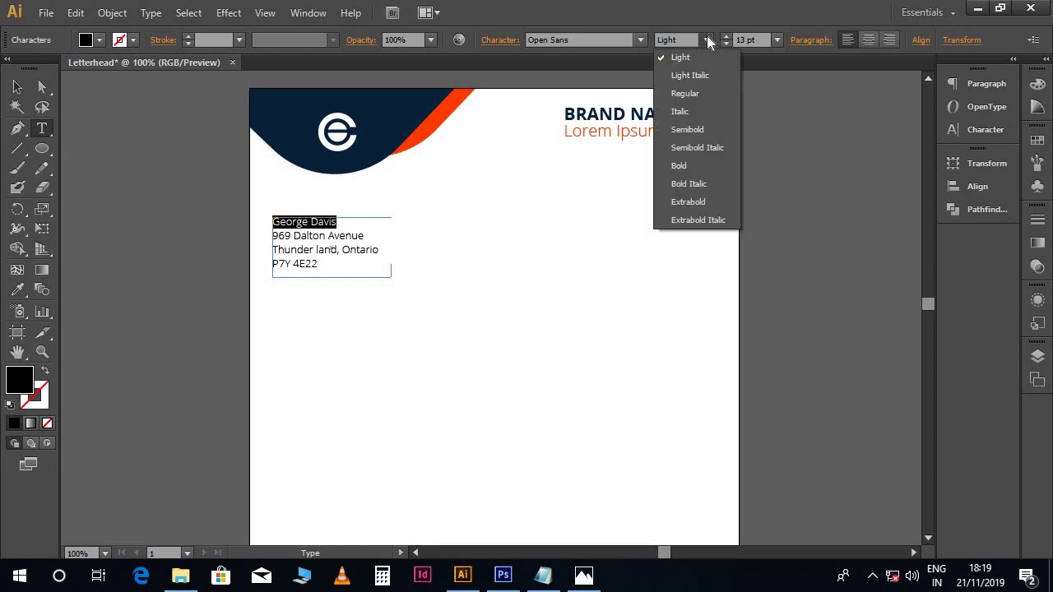
key("Escape")
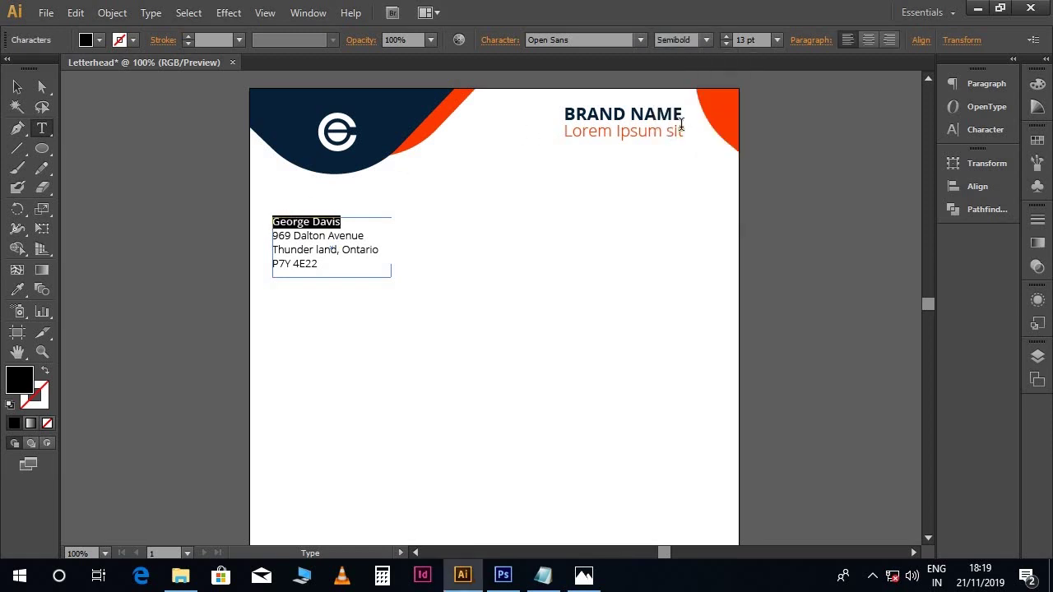
left_click(18, 87)
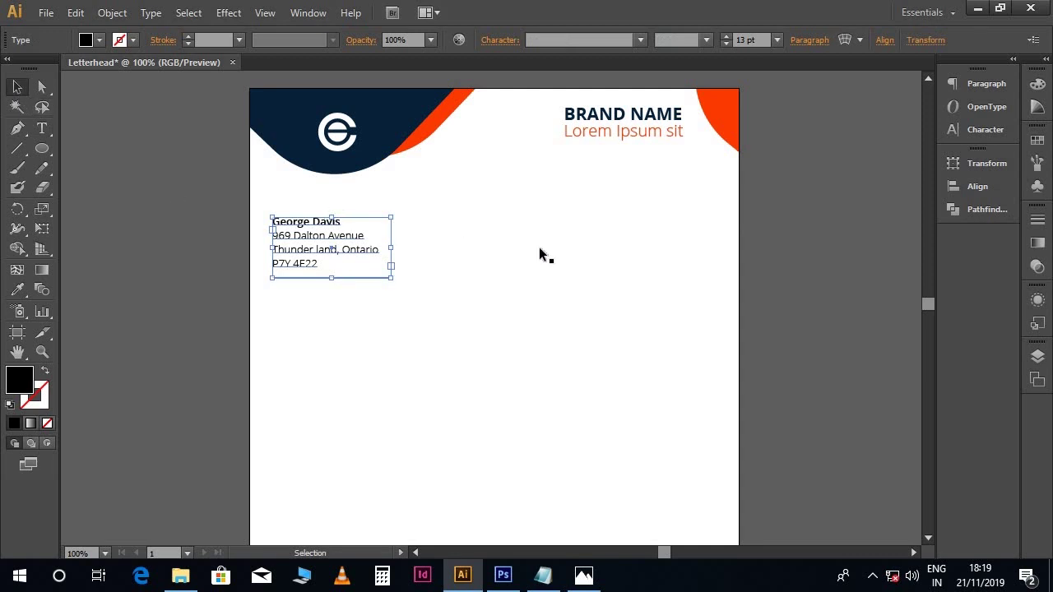
- Copy the address frame to the right and replace its text with the 'Date: 01-May-2019' line
left_click_drag(357, 255, 669, 268)
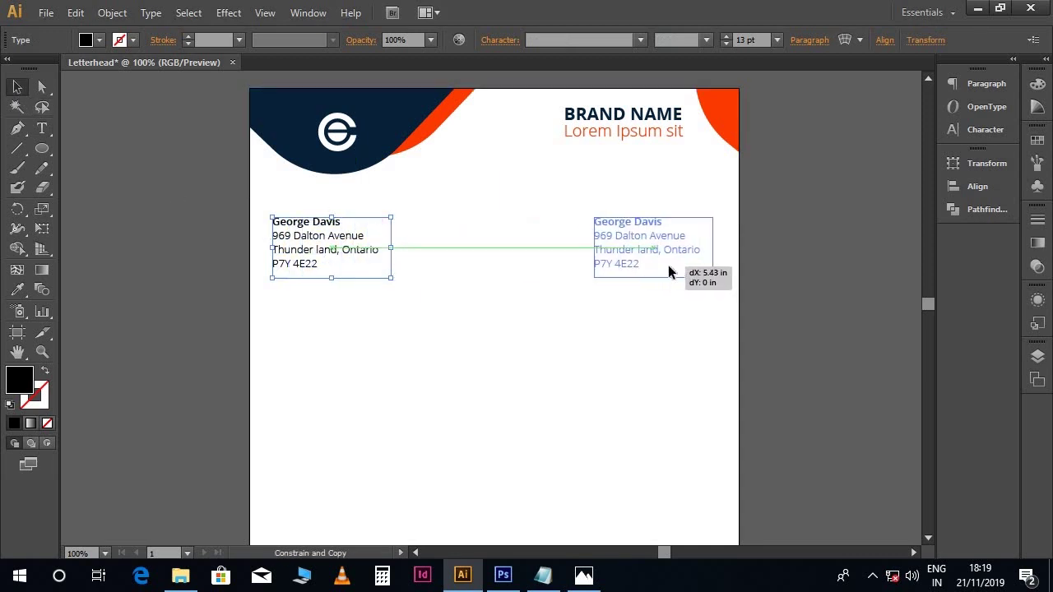
left_click(543, 574)
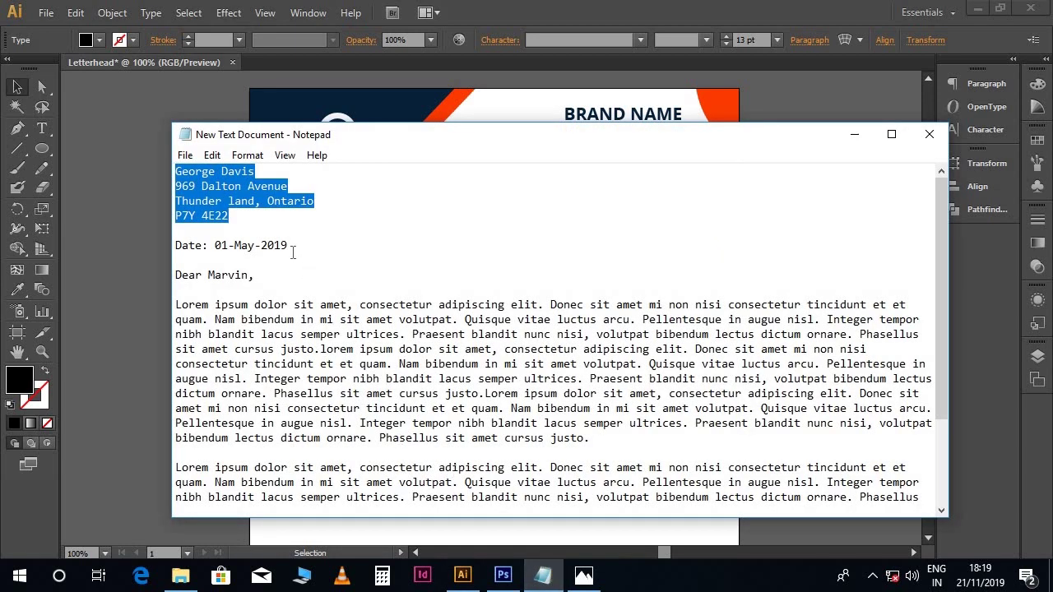
left_click_drag(289, 245, 186, 236)
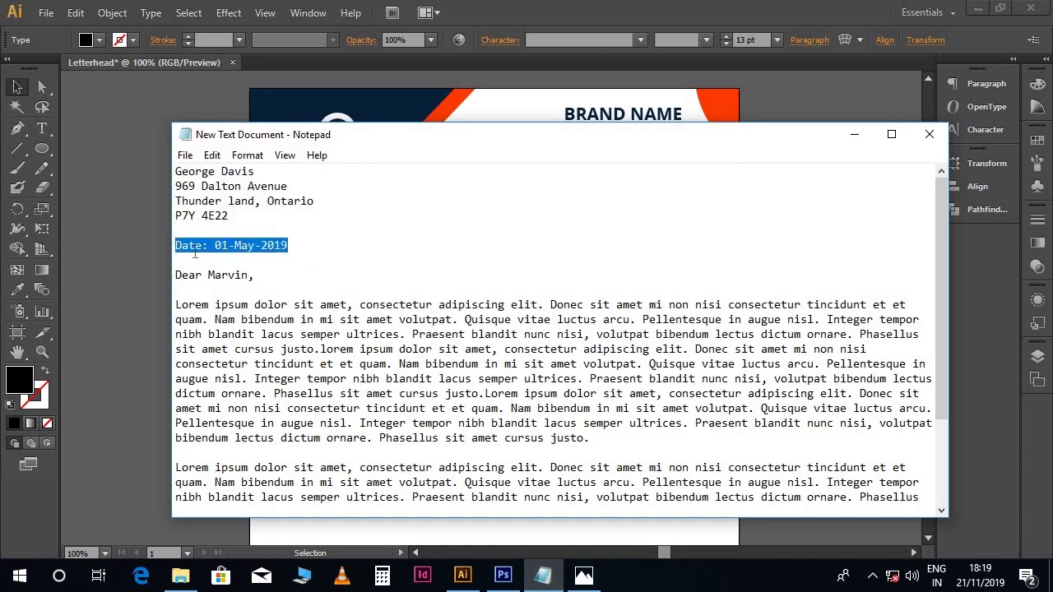
left_click(462, 575)
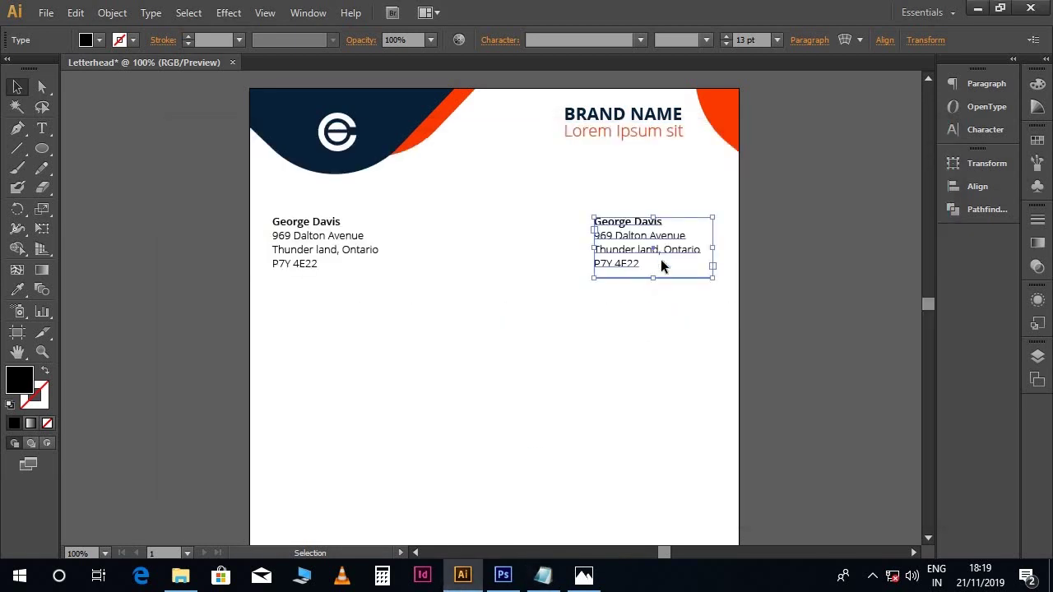
double_click(638, 231)
key("ctrl+a")
type("Date: 01-May-2019")
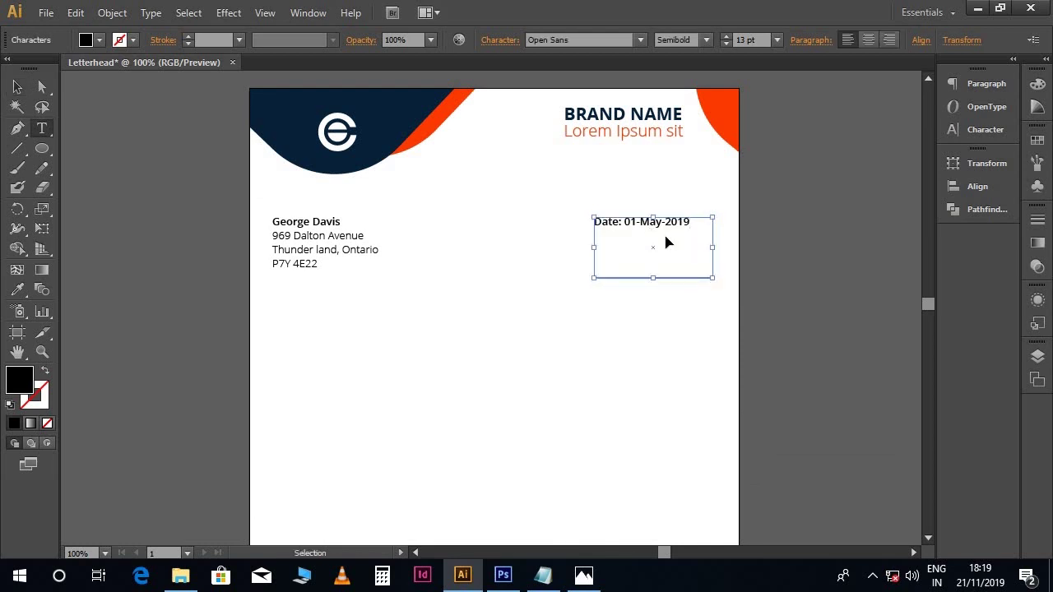
- Set the date to Light weight, shrink its frame to one line and align it right
key("ctrl+a")
left_click(706, 42)
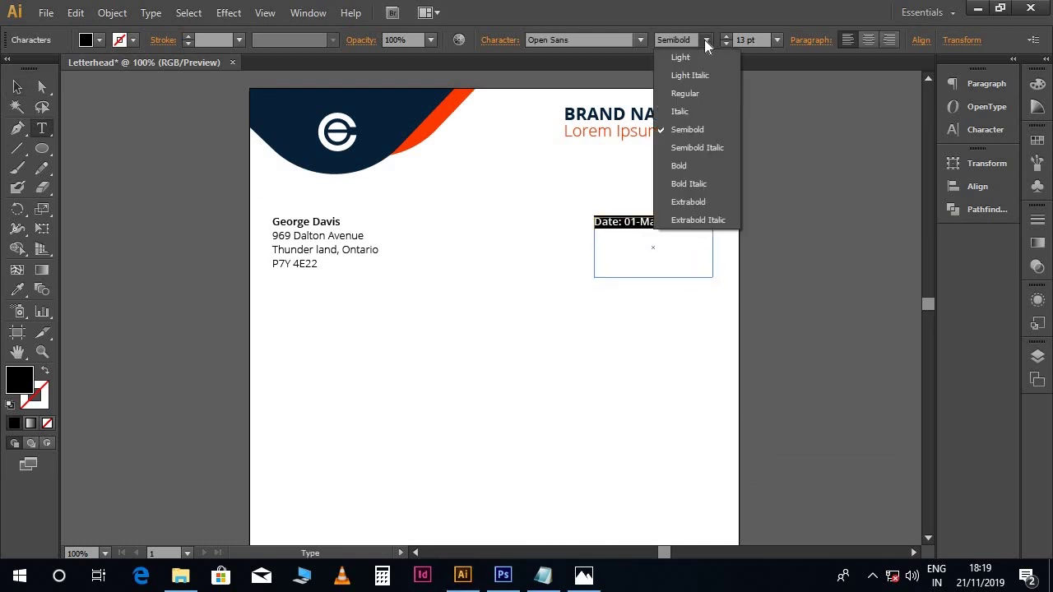
left_click(699, 55)
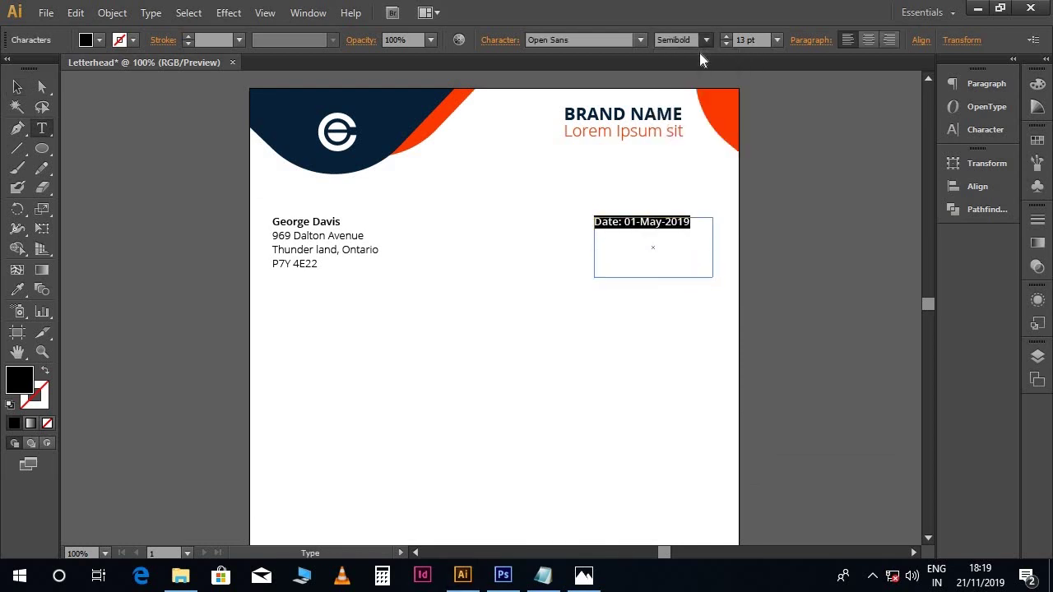
left_click(17, 86)
mouse_move(653, 278)
left_mouse_down()
mouse_move(653, 233)
mouse_move(666, 264)
left_mouse_up()
key("Right")
key("Right")
key("Right")
key("Right")
key("Right")
key("Right")
key("Right")
key("Right")
key("Right")
left_click_drag(739, 274, 740, 274)
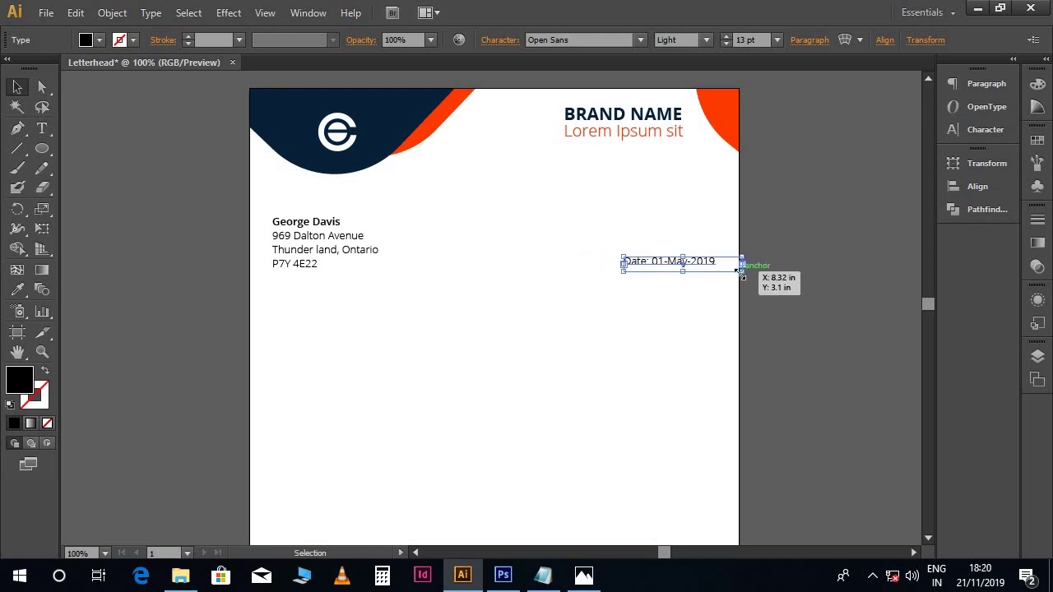
left_click(789, 265)
scroll(726, 247, "down", 1)
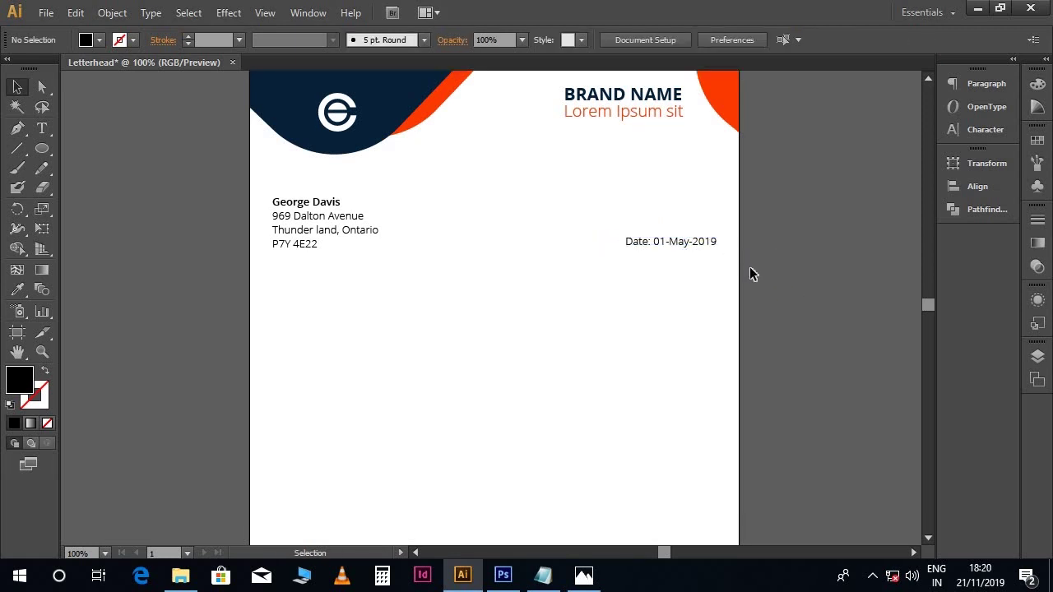
scroll(750, 274, "down", 5)
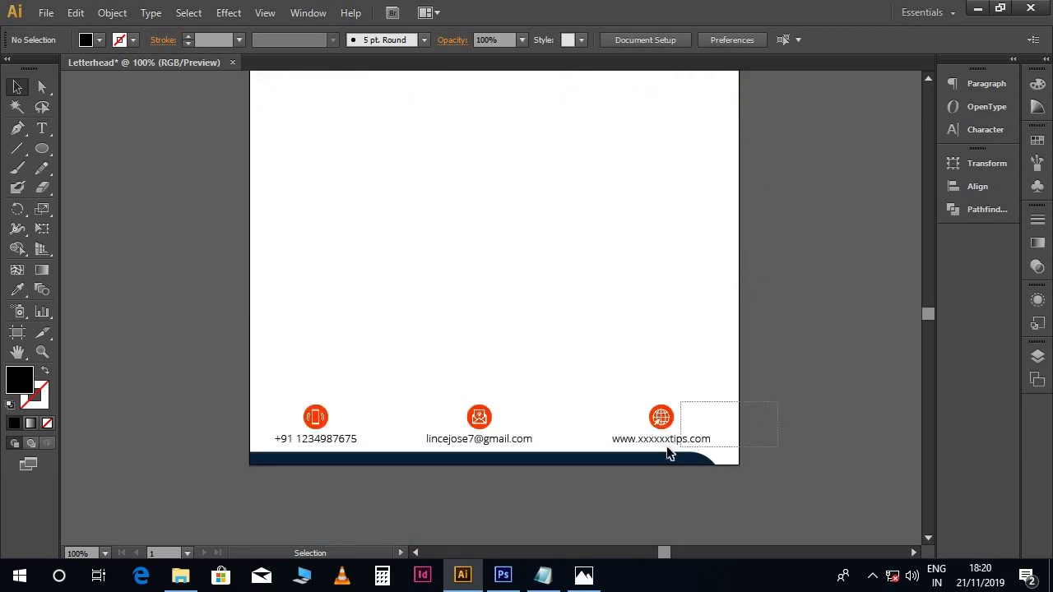
- Nudge the footer's website icon and text group two steps to the right
left_click_drag(666, 451, 659, 441)
left_click(644, 460, "shift")
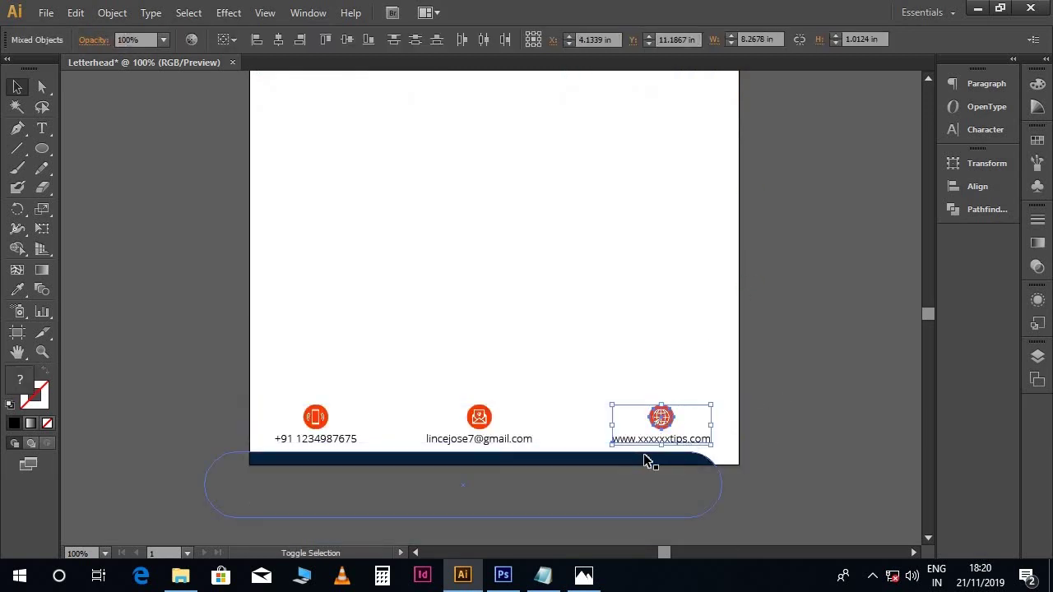
key("Right")
key("Right")
key("Right")
key("Right")
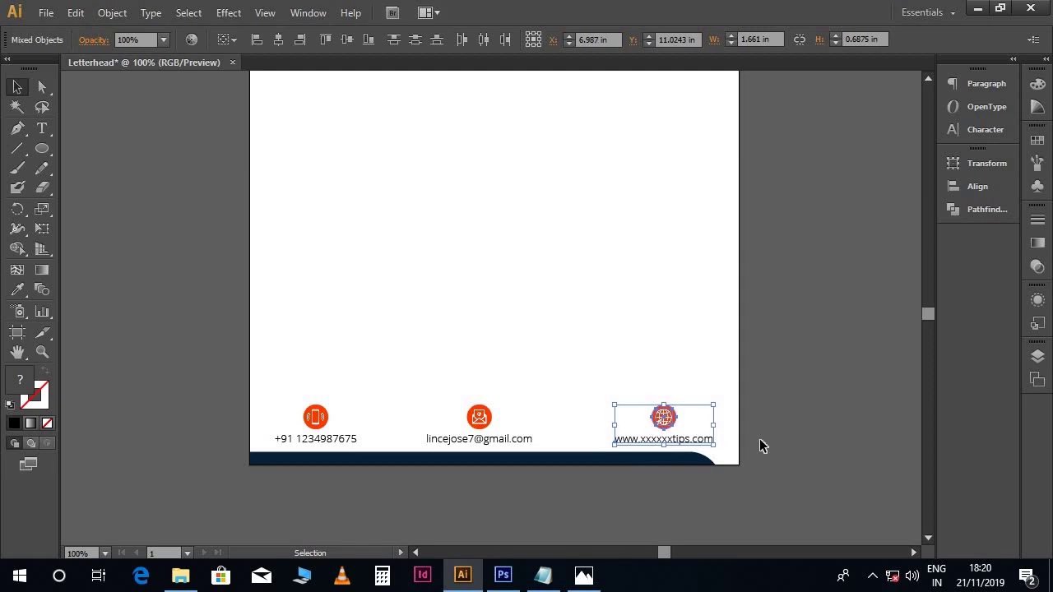
key("Right")
key("Right")
key("Right")
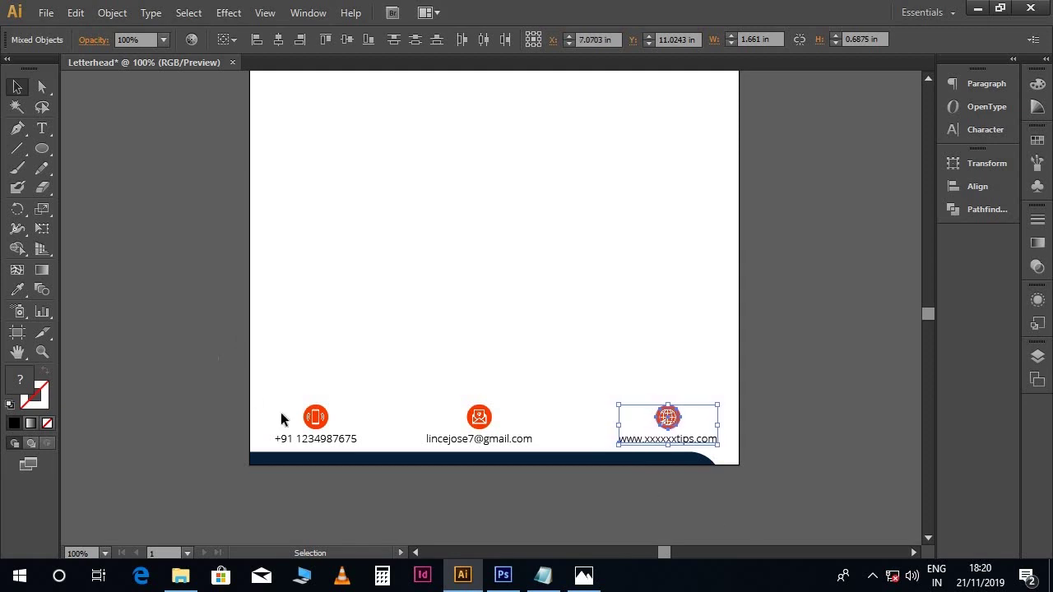
- Nudge the footer's phone icon and number group one step to the left
left_click_drag(315, 445, 315, 445)
left_click(381, 454, "shift")
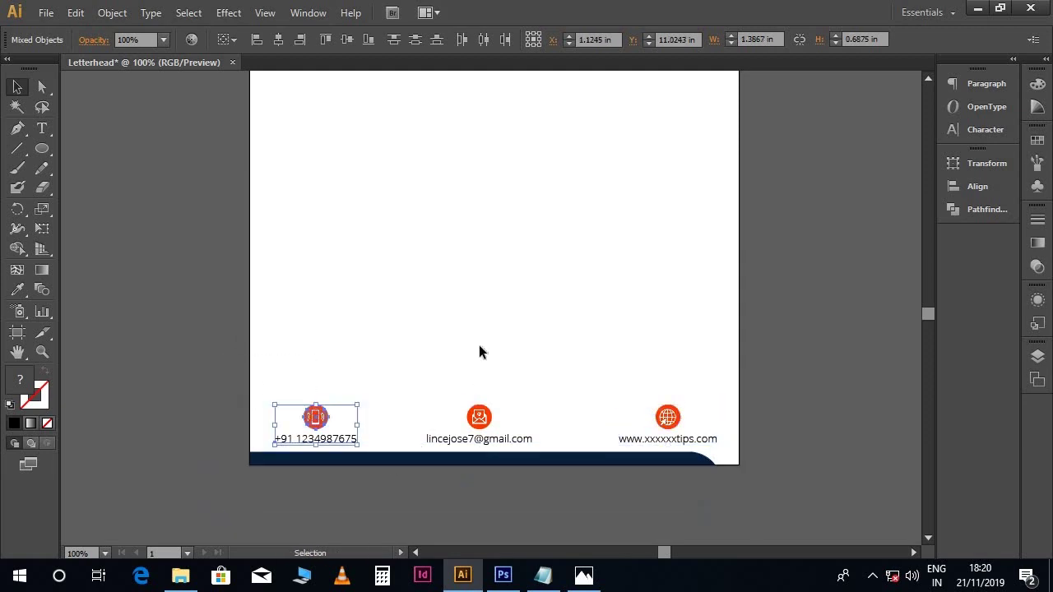
key("Left")
key("Left")
key("Left")
key("Left")
key("Left")
left_click(771, 168)
scroll(775, 167, "up", 1)
scroll(776, 170, "up", 4)
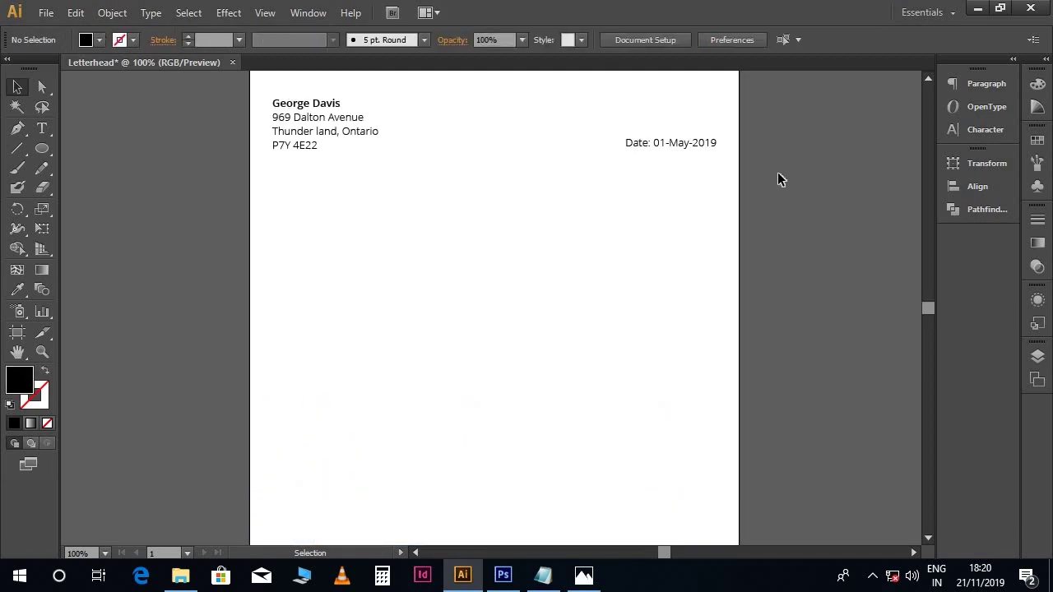
scroll(779, 185, "up", 1)
scroll(781, 193, "up", 1)
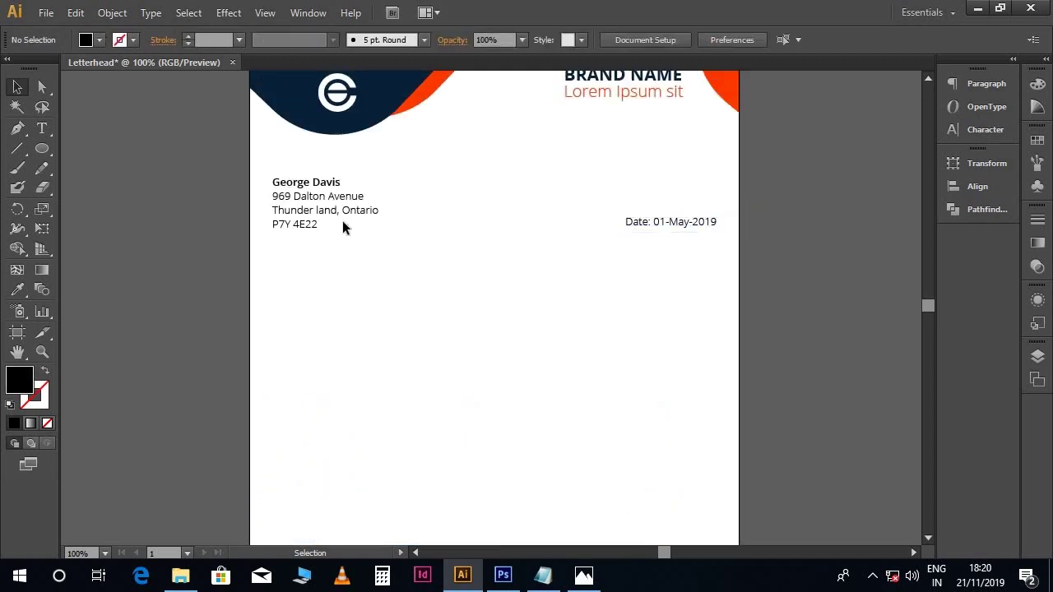
scroll(627, 230, "down", 1)
scroll(615, 231, "down", 1)
scroll(579, 227, "down", 1)
scroll(569, 231, "down", 1)
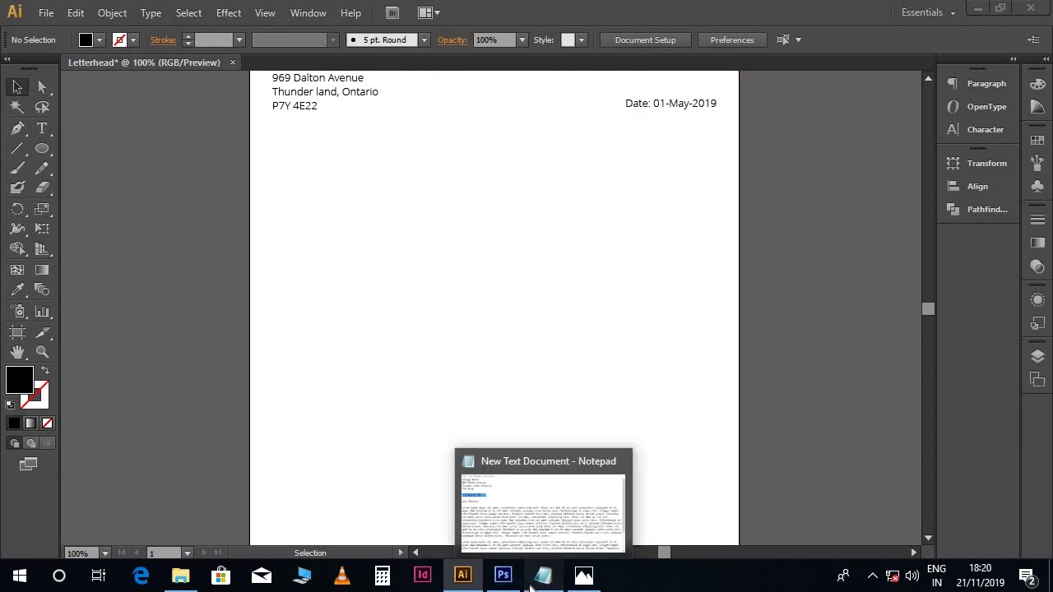
- Select the letter body text in Notepad for copying
left_click(543, 575)
scroll(363, 379, "down", 2)
scroll(178, 179, "up", 1)
mouse_move(176, 201)
left_mouse_down()
mouse_move(303, 480)
mouse_move(285, 494)
left_mouse_up()
key("ctrl+c")
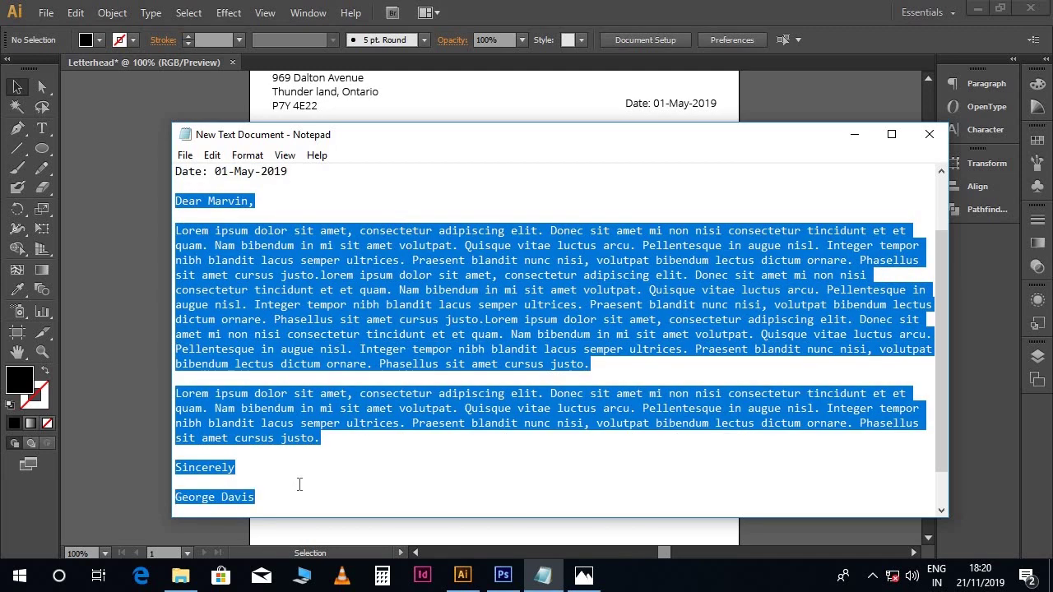
left_click(462, 574)
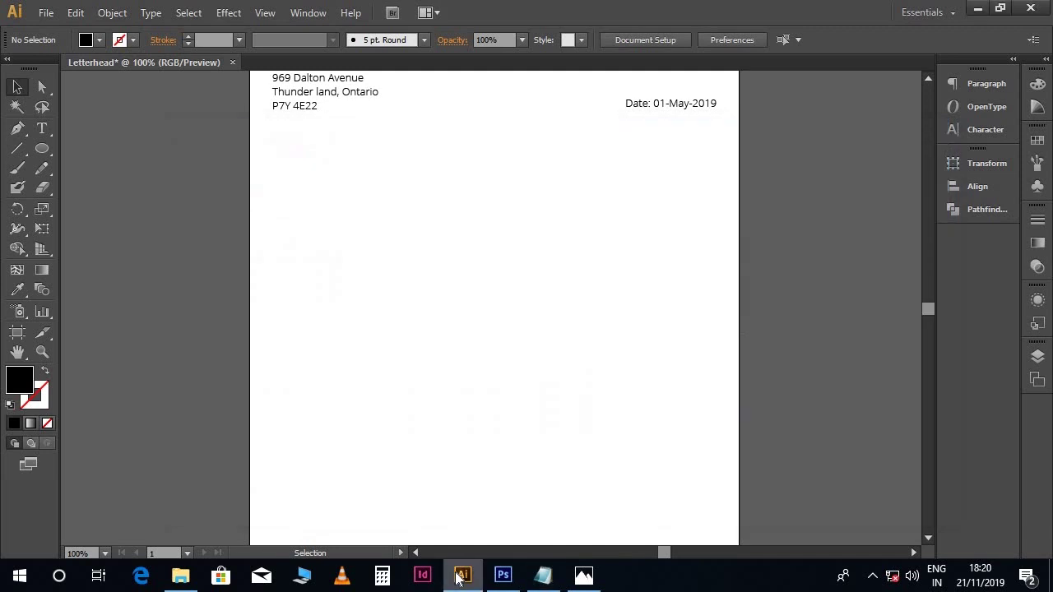
scroll(350, 355, "up", 2)
- Paste the letter body into a large text box below the address and make the greeting Semibold
key("t")
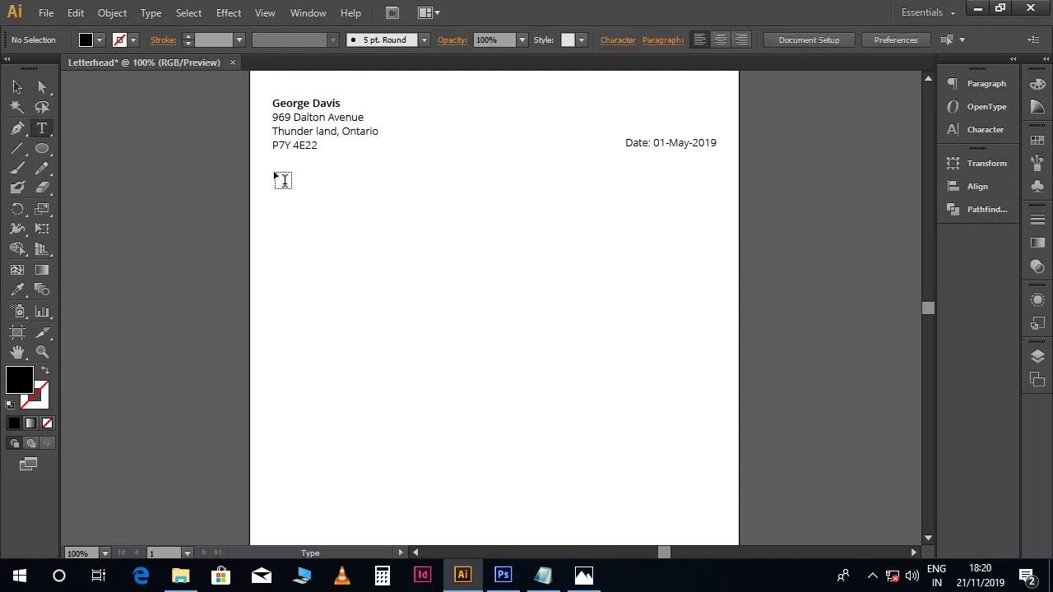
left_click_drag(272, 170, 717, 476)
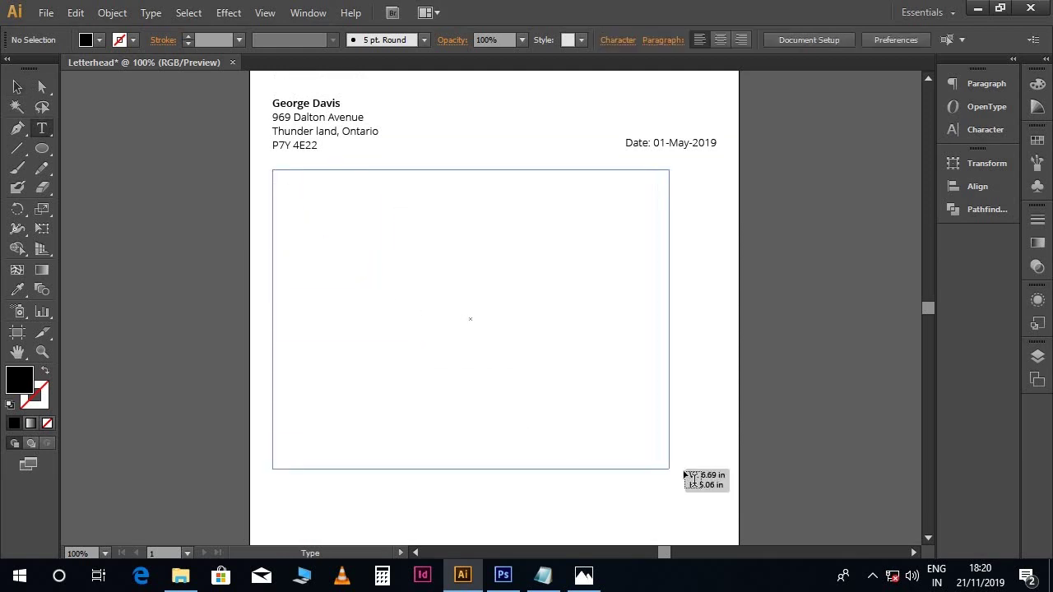
key("ctrl+v")
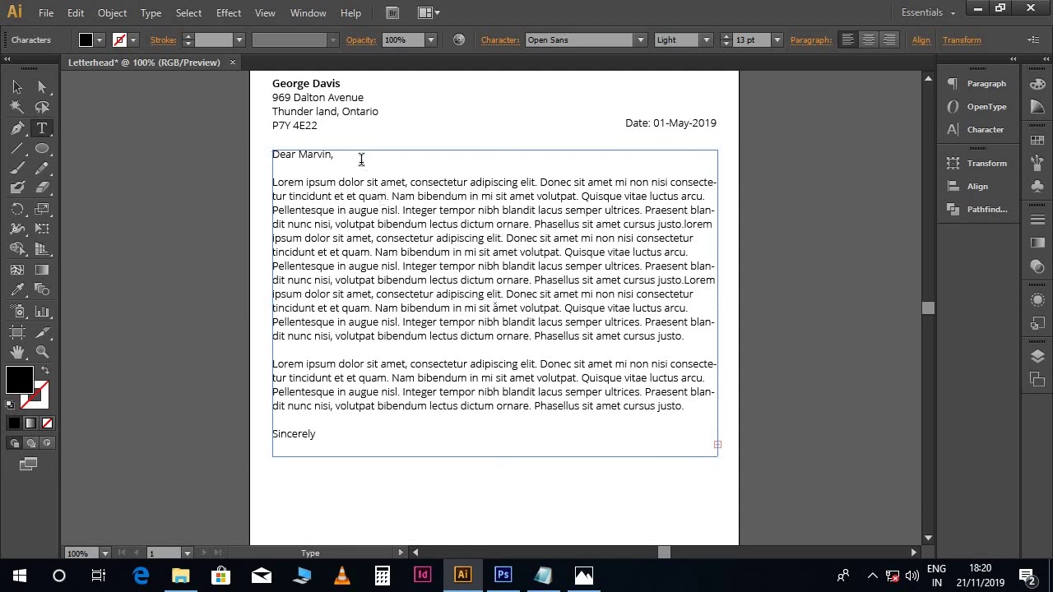
left_click_drag(339, 154, 257, 144)
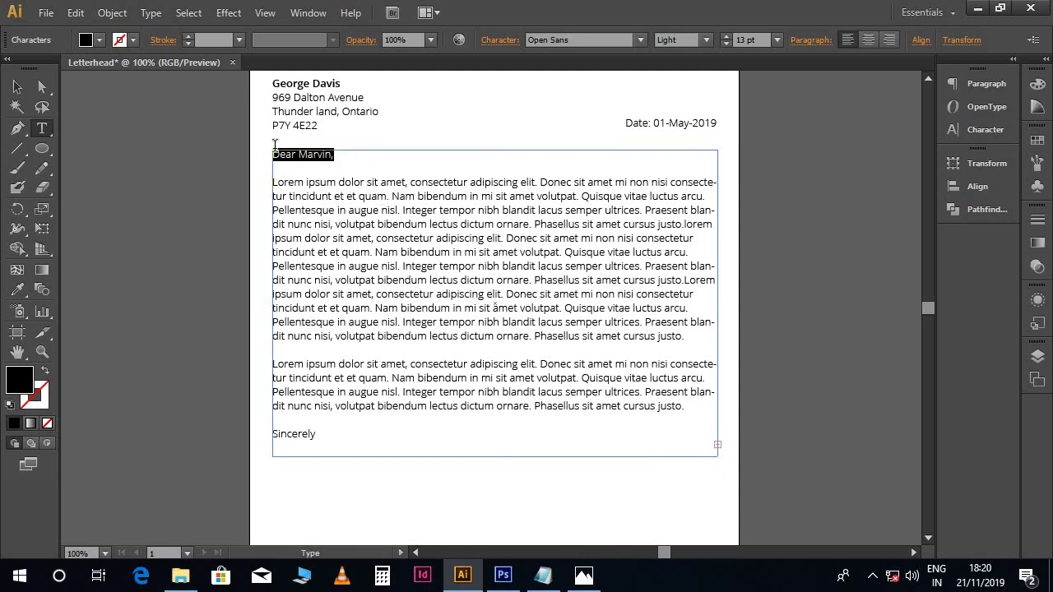
left_click(707, 40)
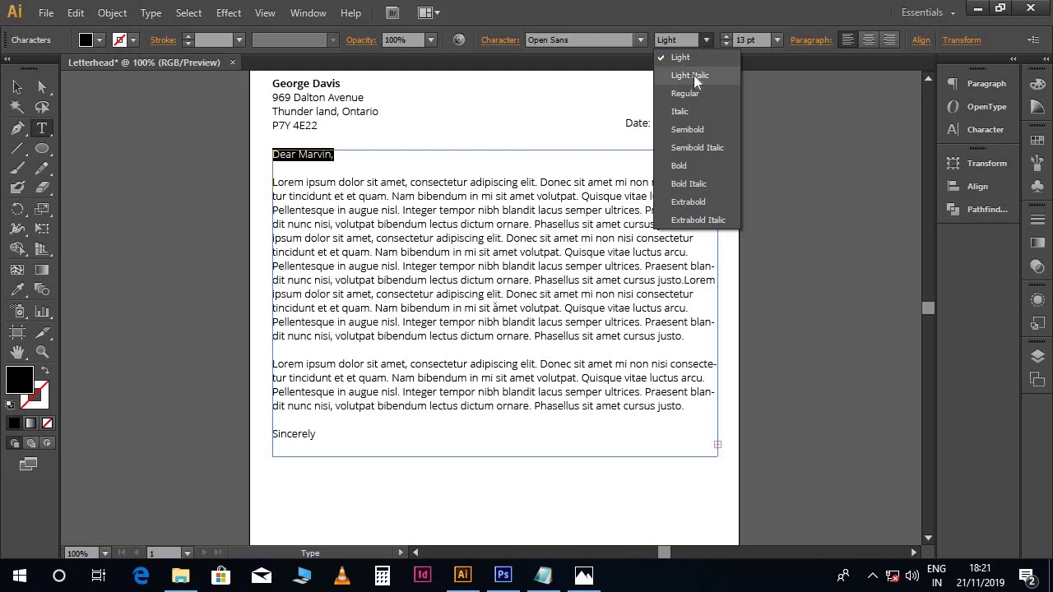
left_click(696, 130)
left_click(640, 295)
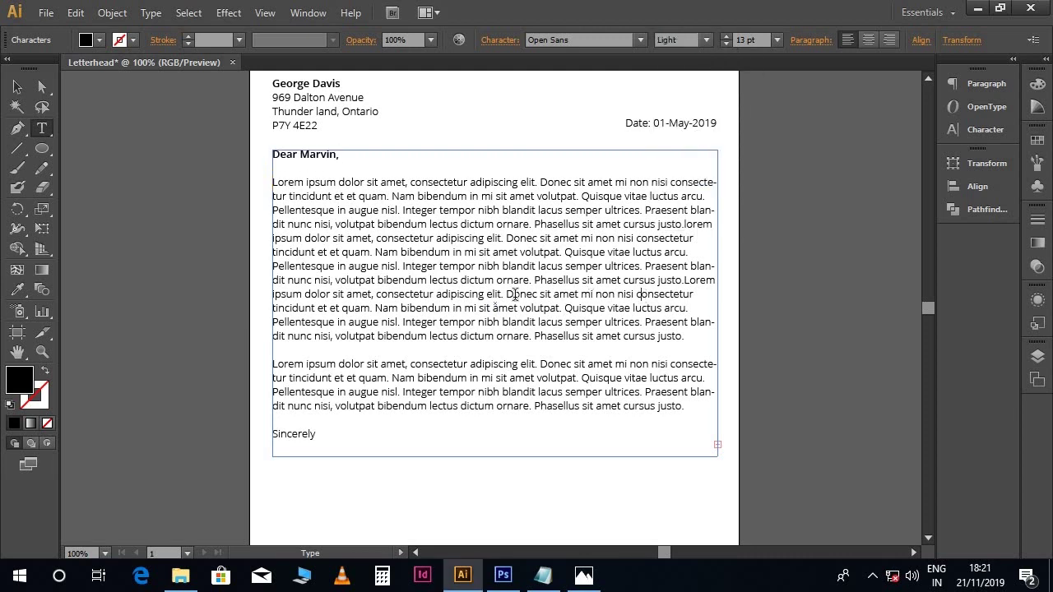
- Lengthen the letter text frame to reveal the signature name, then select all its text
left_click(17, 86)
scroll(575, 403, "down", 1)
left_click_drag(496, 423, 498, 452)
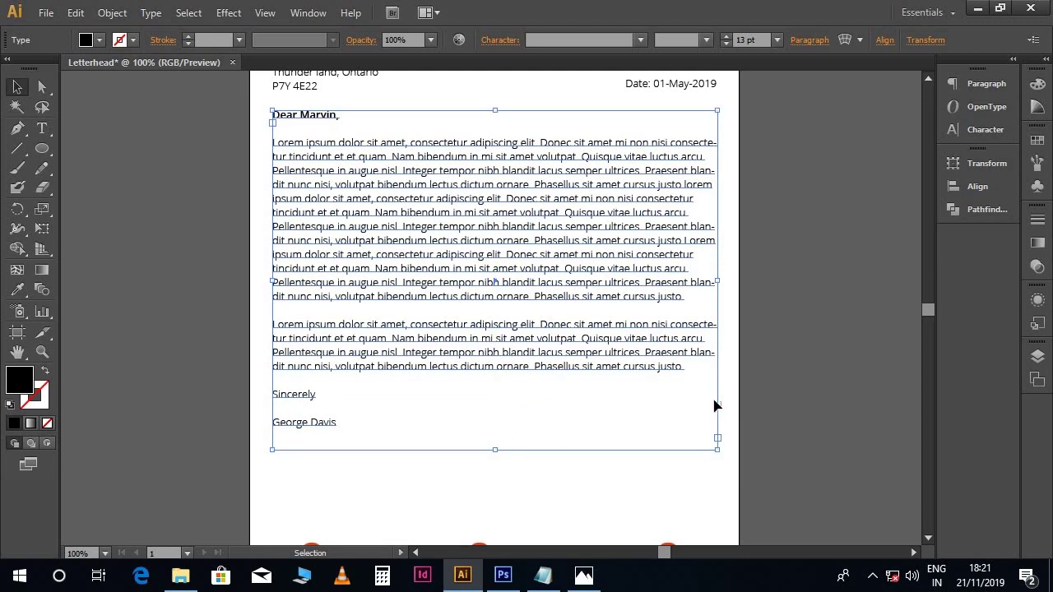
left_click(796, 380)
scroll(799, 378, "up", 2)
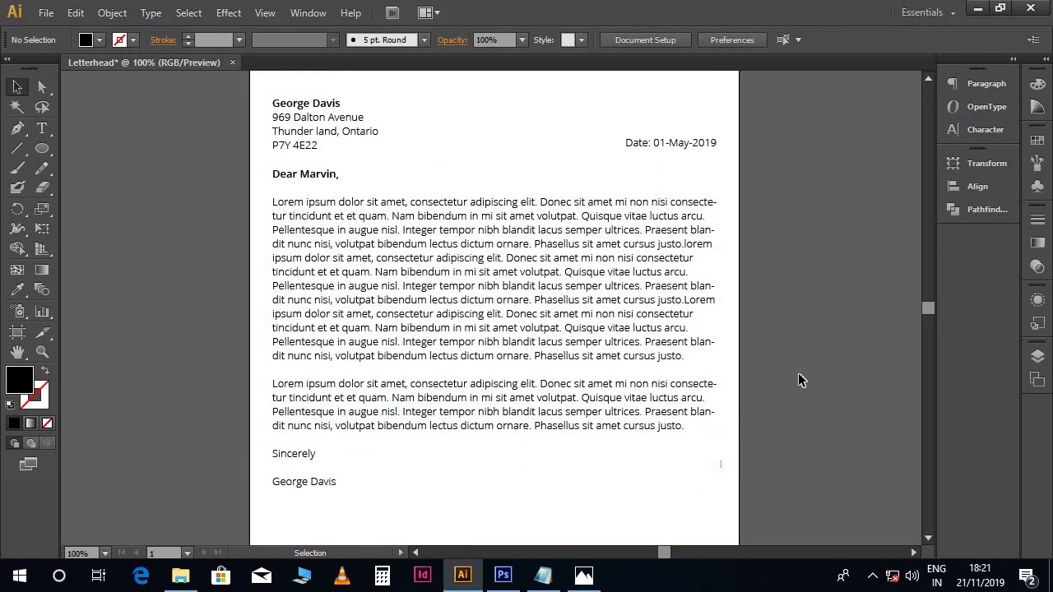
scroll(800, 380, "up", 1)
double_click(671, 322)
key("ctrl+a")
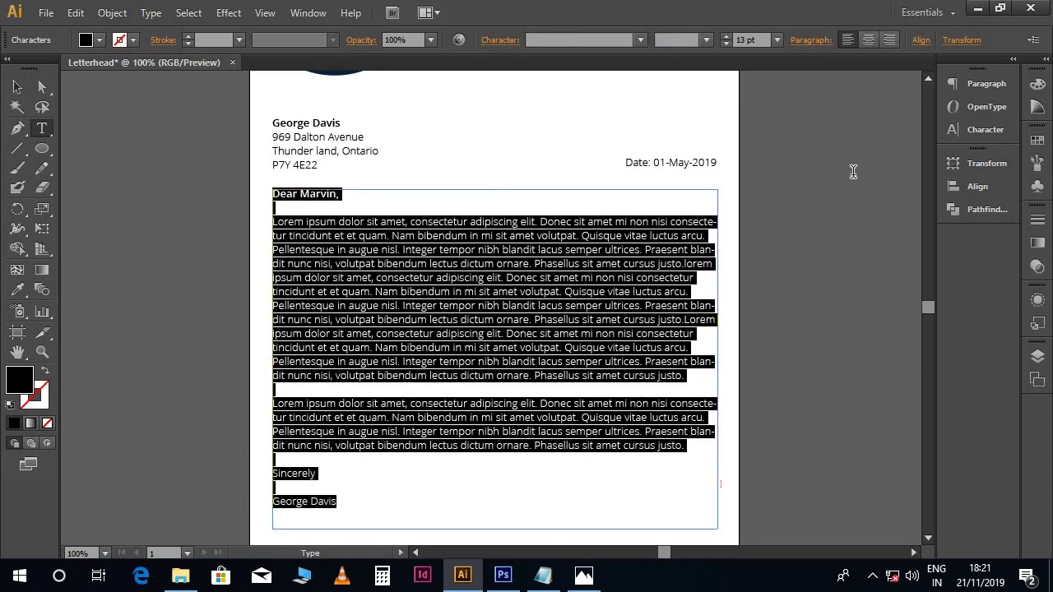
- Justify the letter body with the last line aligned left
left_click(974, 92)
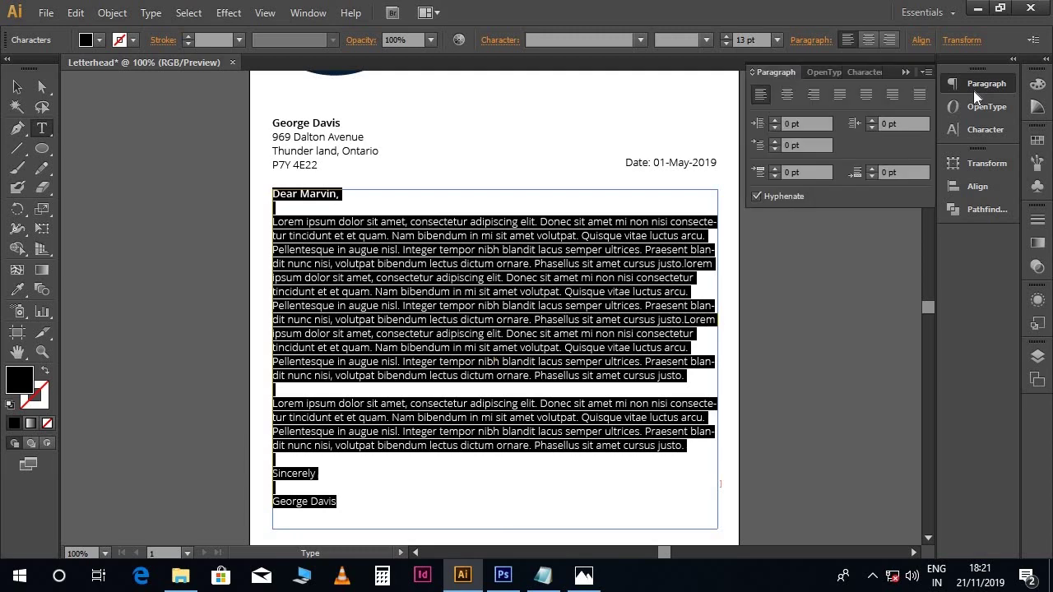
left_click(837, 93)
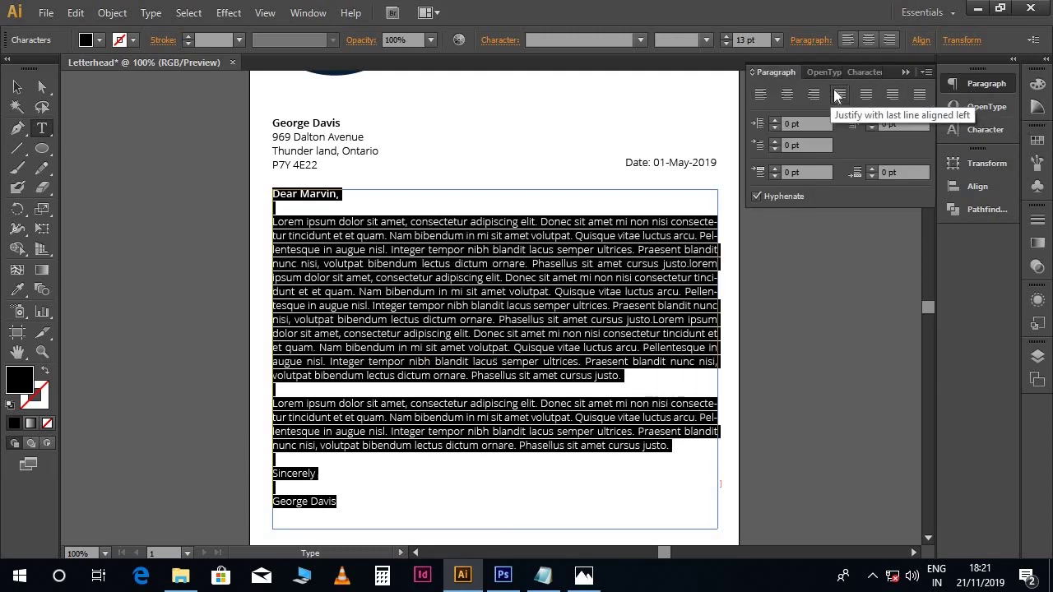
left_click(608, 298)
scroll(620, 290, "down", 1)
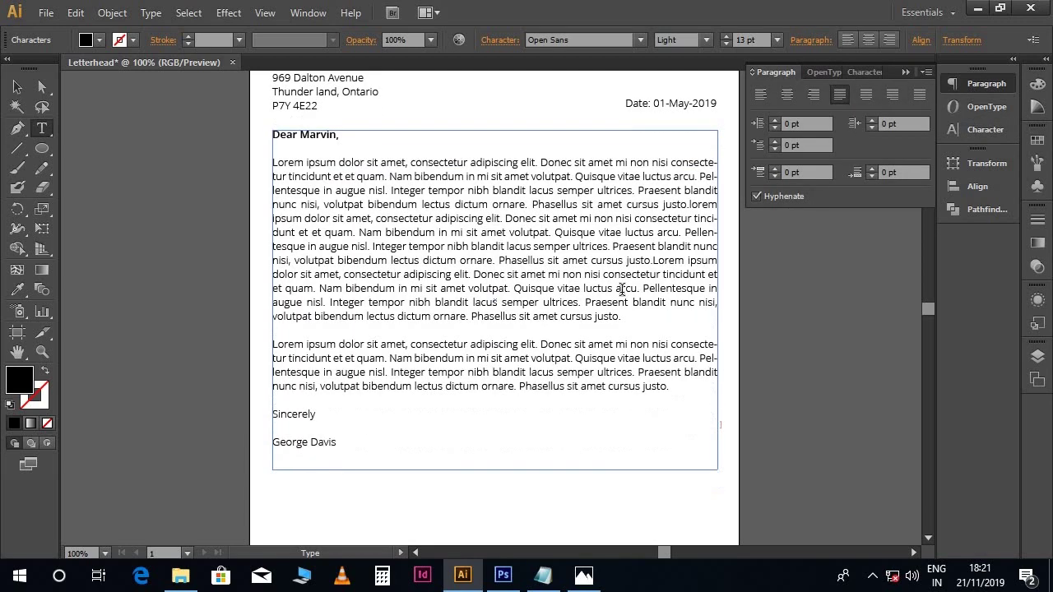
scroll(505, 298, "down", 3)
- Make the signature name Semibold and zoom out to the whole letterhead
left_click_drag(347, 422, 269, 428)
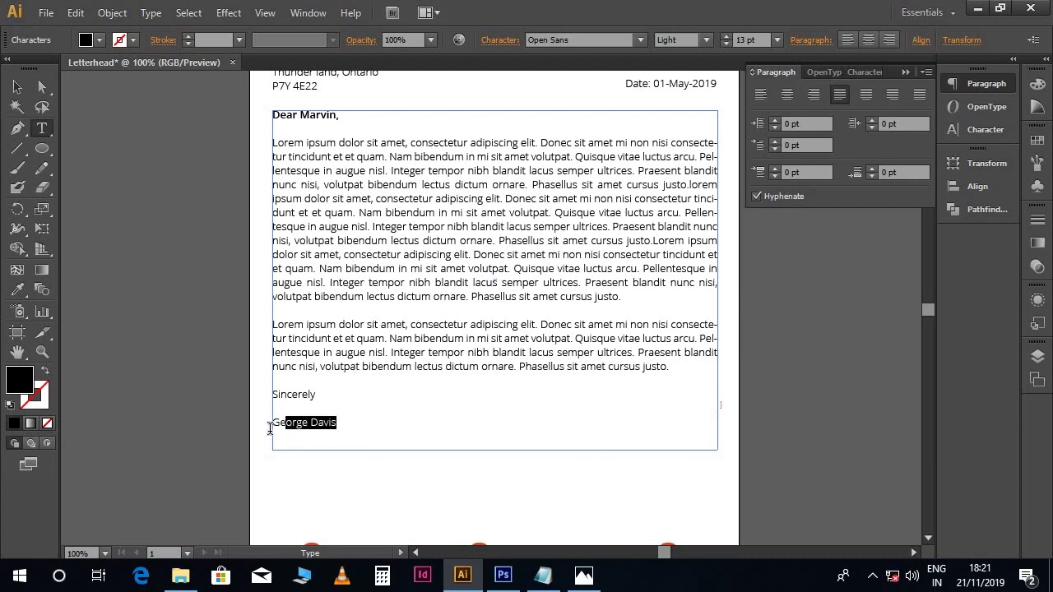
left_click(706, 41)
left_click(698, 126)
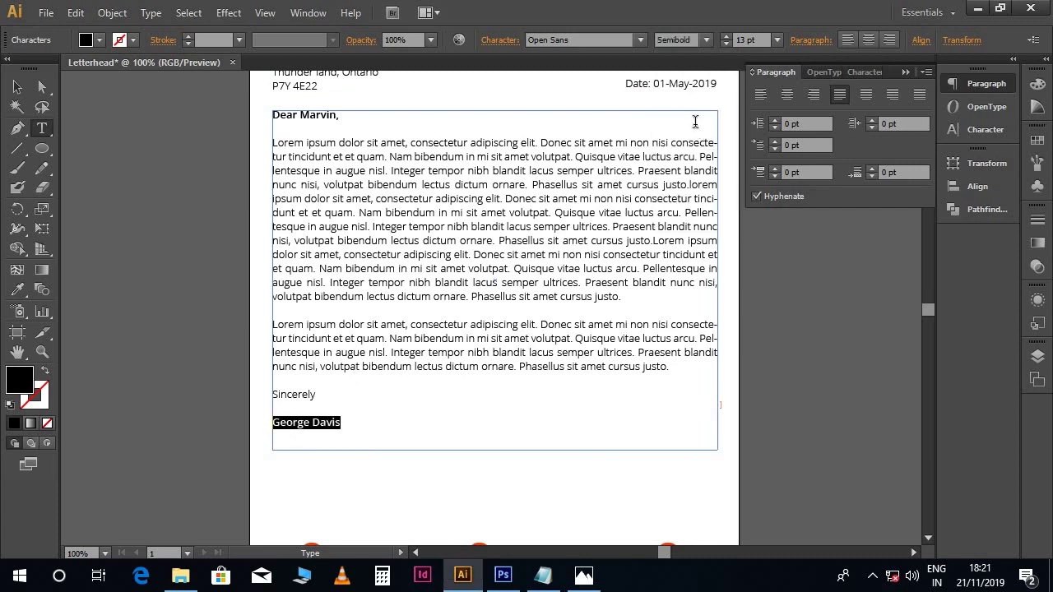
left_click(17, 86)
left_click(156, 284)
scroll(773, 411, "up", 2)
scroll(789, 407, "right", 2)
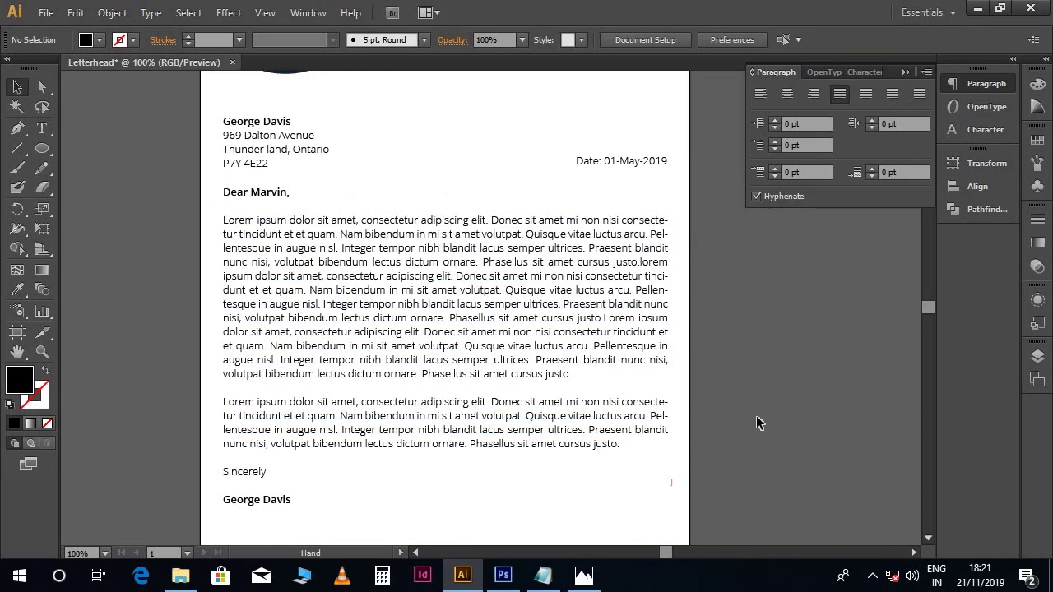
scroll(757, 420, "up", 2)
key("ctrl+minus")
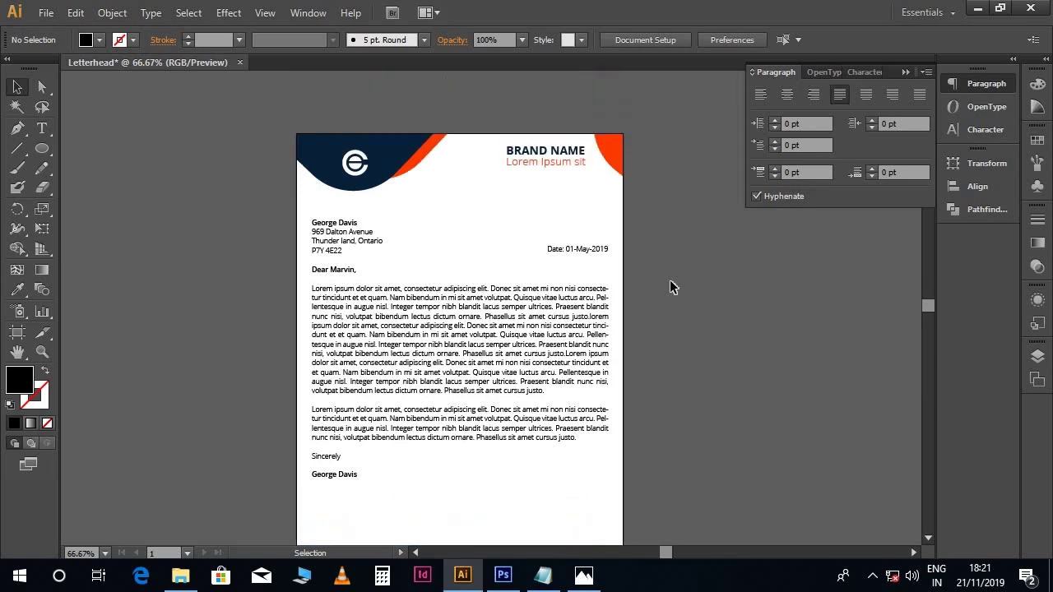
- Save the letterhead in Adobe PDF format as Letterhead.pdf
left_click(44, 12)
left_click(81, 164)
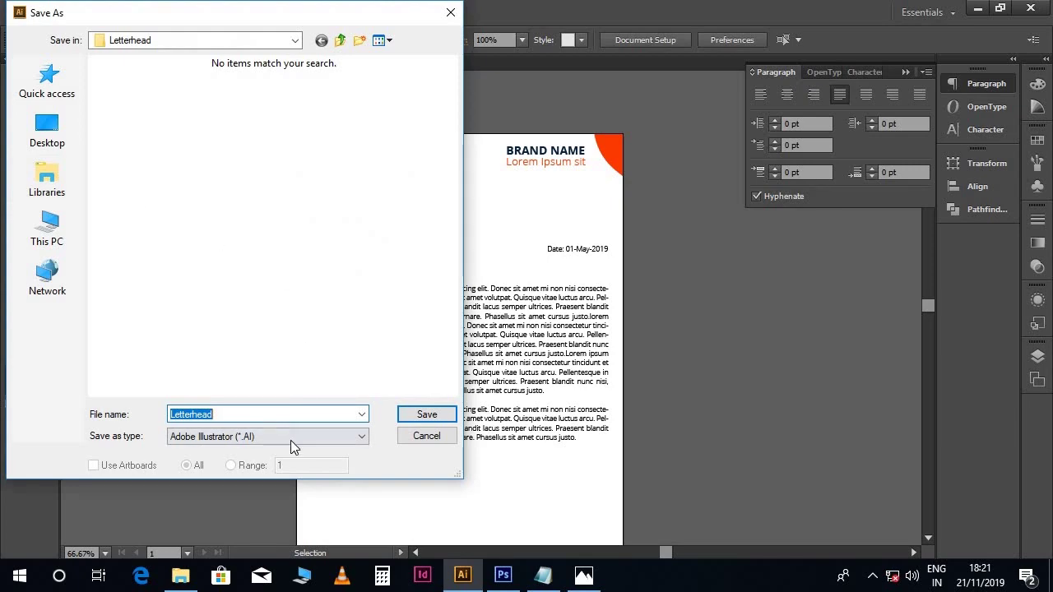
left_click(290, 443)
left_click(286, 473)
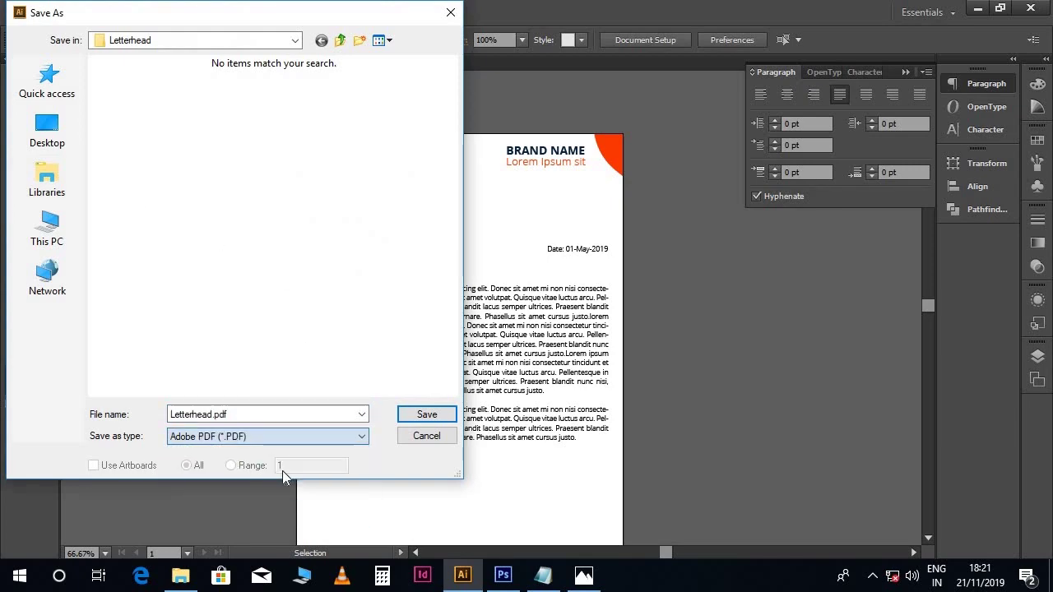
left_click(427, 414)
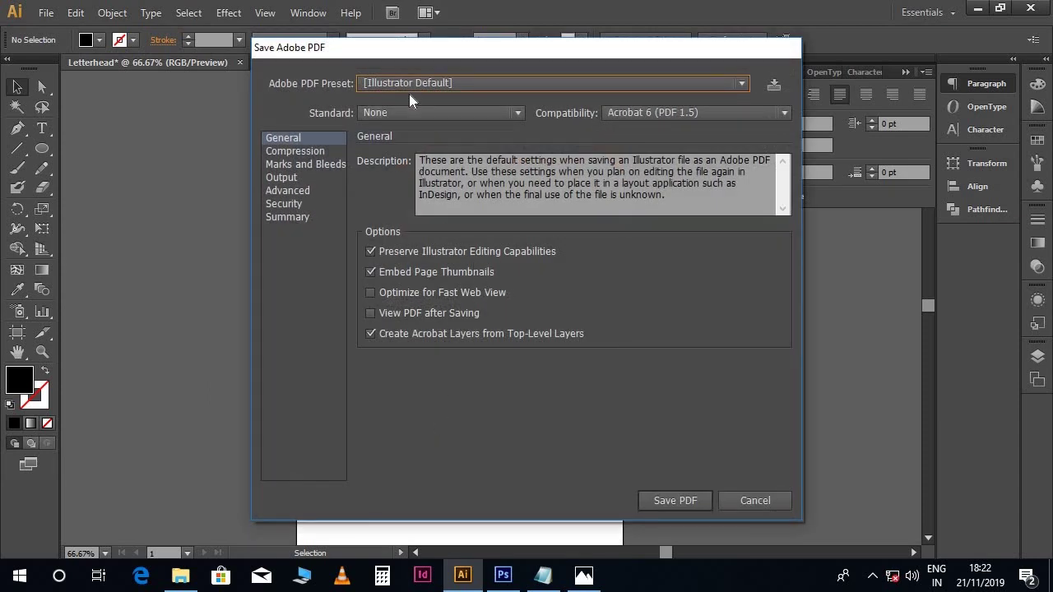
- Write the PDF with the [High Quality Print] preset and open it from File Explorer
left_click(403, 85)
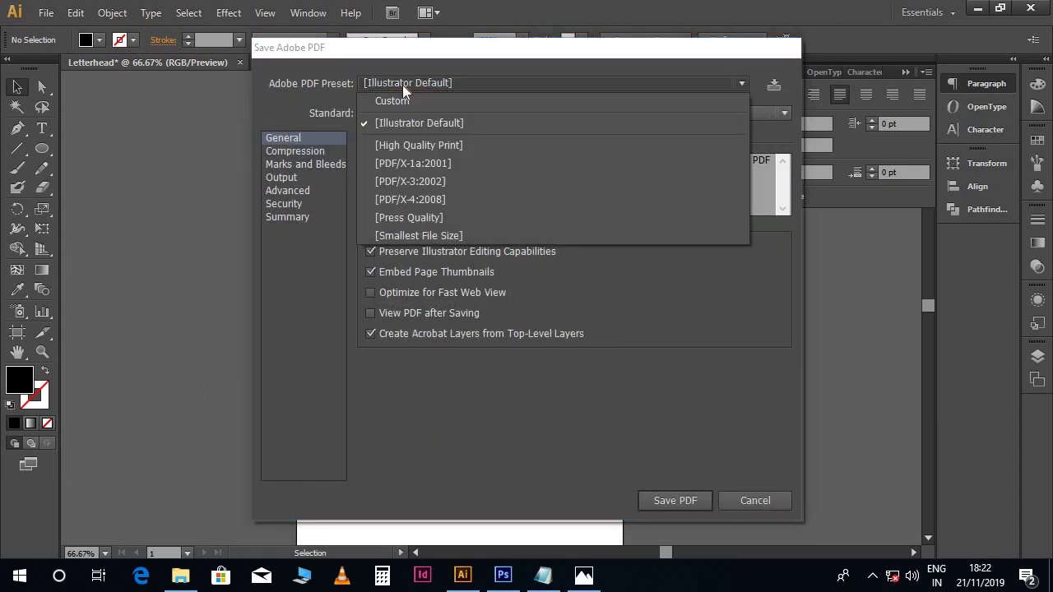
left_click(408, 144)
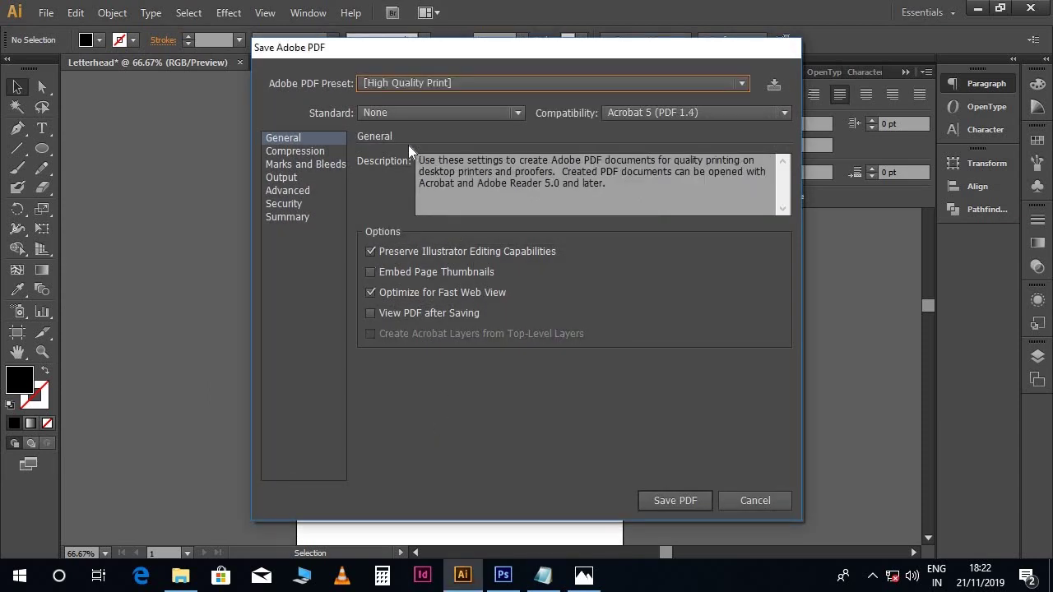
left_click(312, 153)
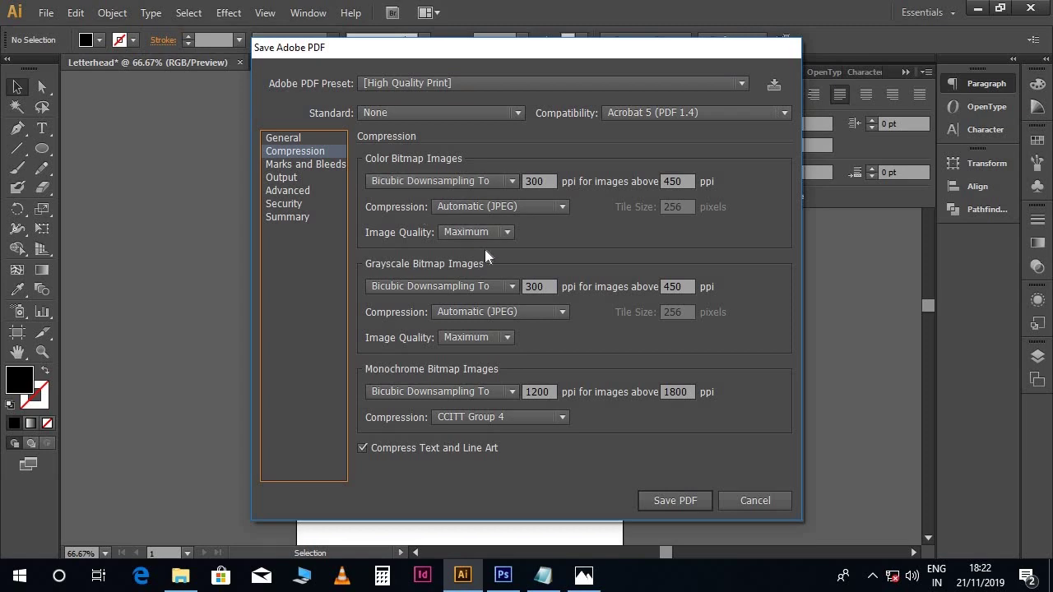
left_click(689, 492)
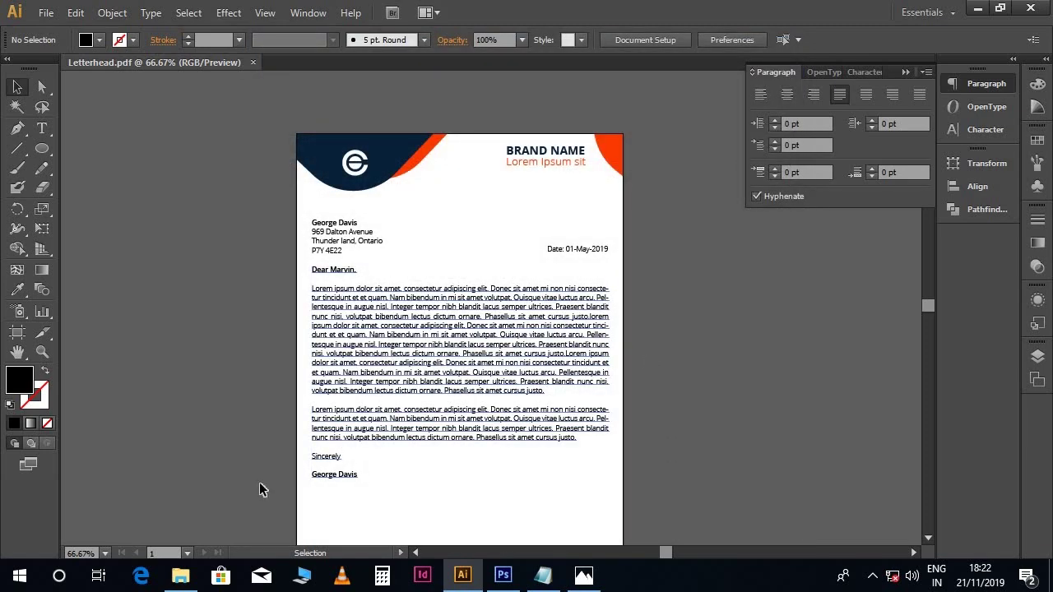
left_click(186, 578)
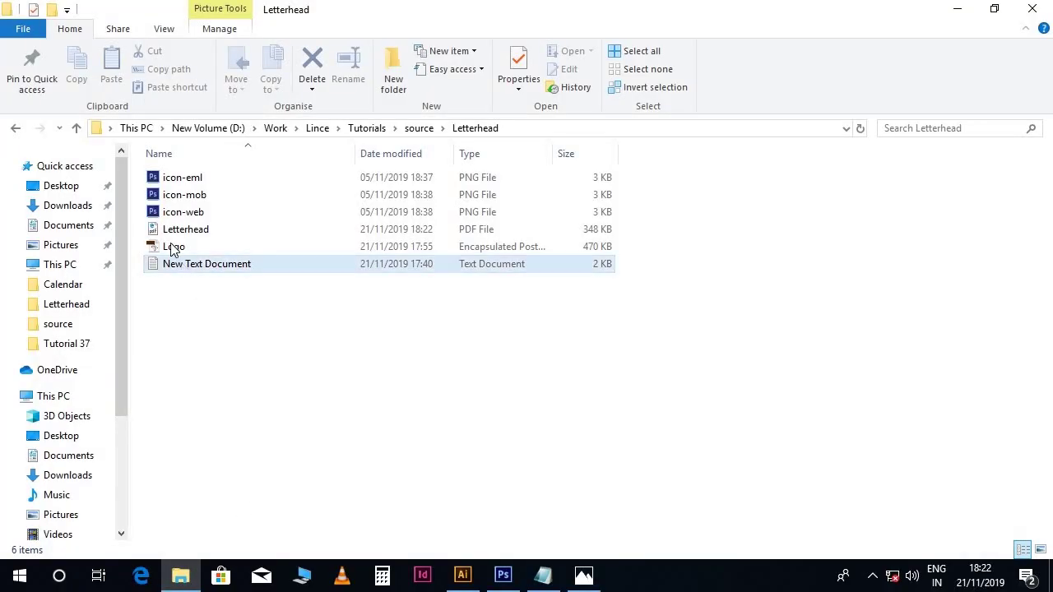
double_click(169, 228)
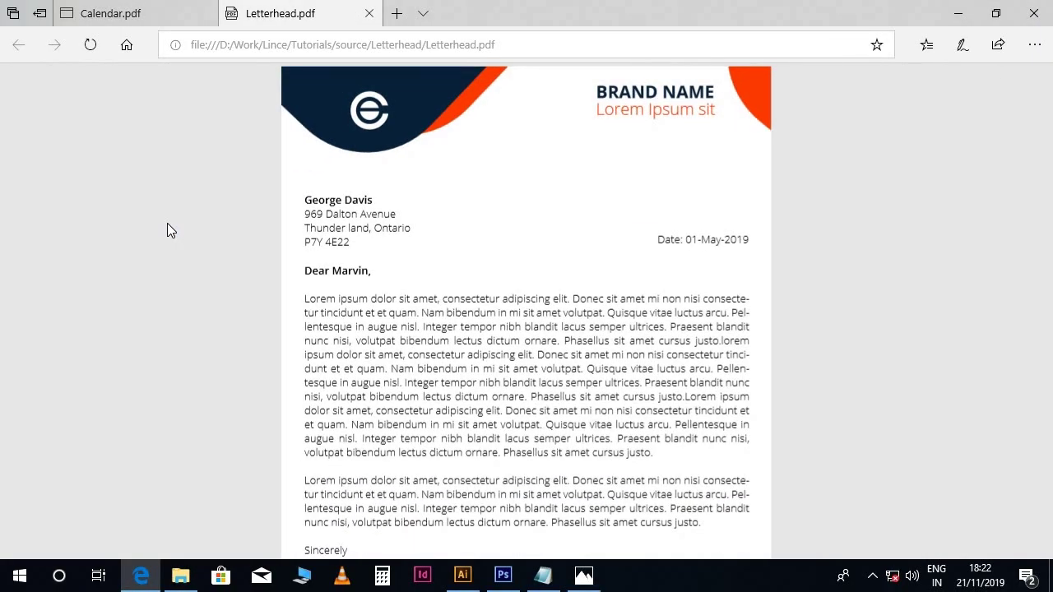
- Zoom Edge out to display the full Letterhead.pdf page down to its icon footer
scroll(167, 223, "down", 3)
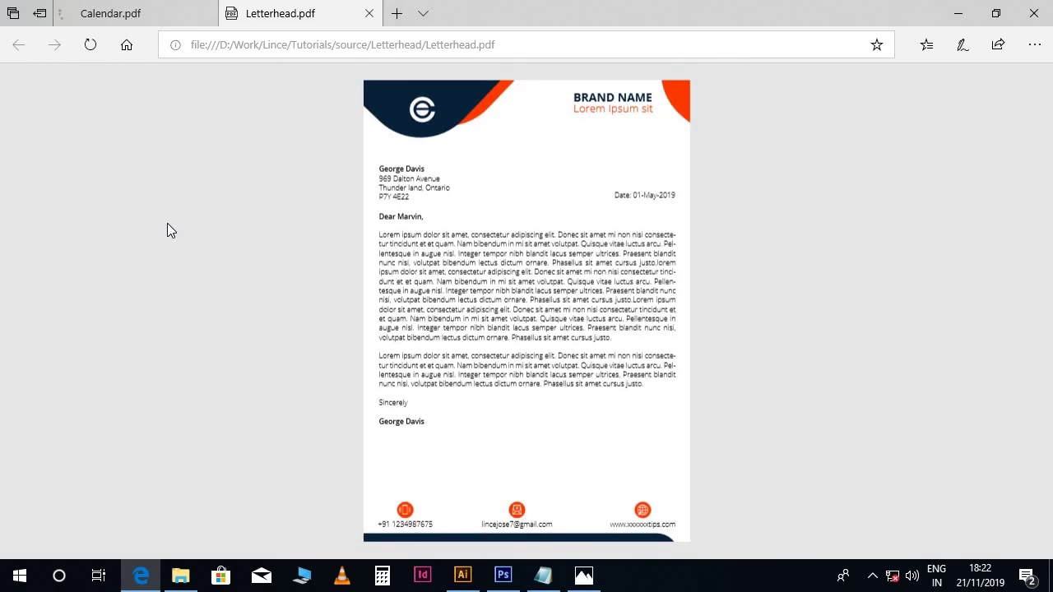